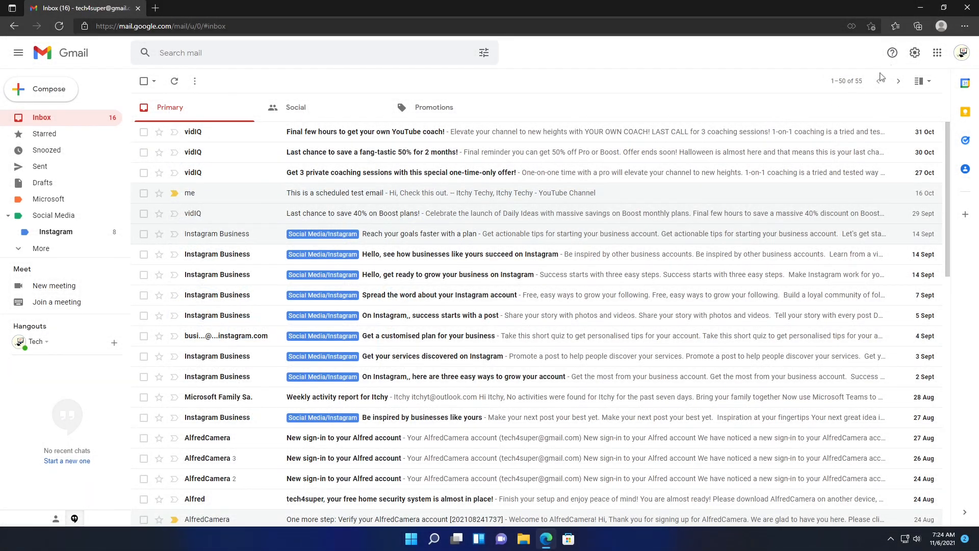
- Open Gmail's full settings page on the General tab from the gear menu
click(916, 50)
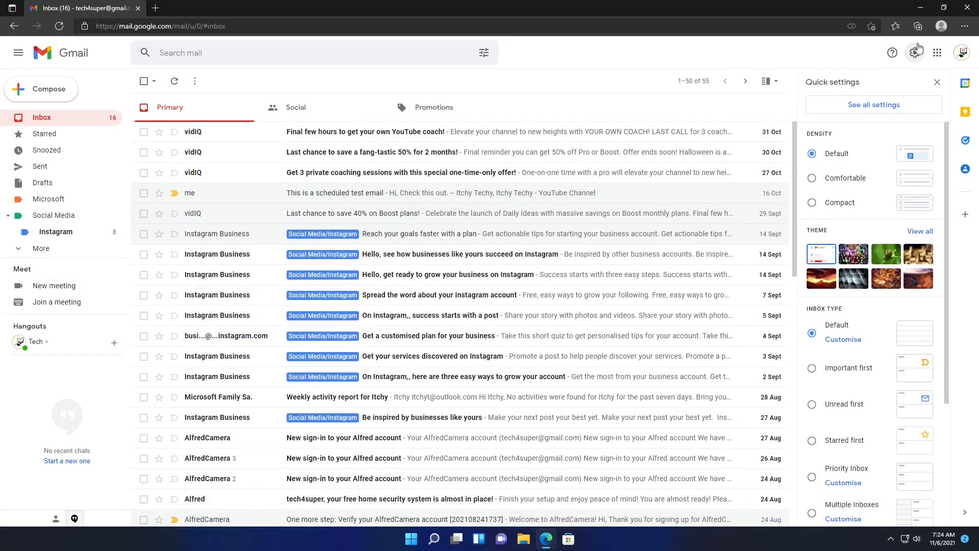
click(911, 108)
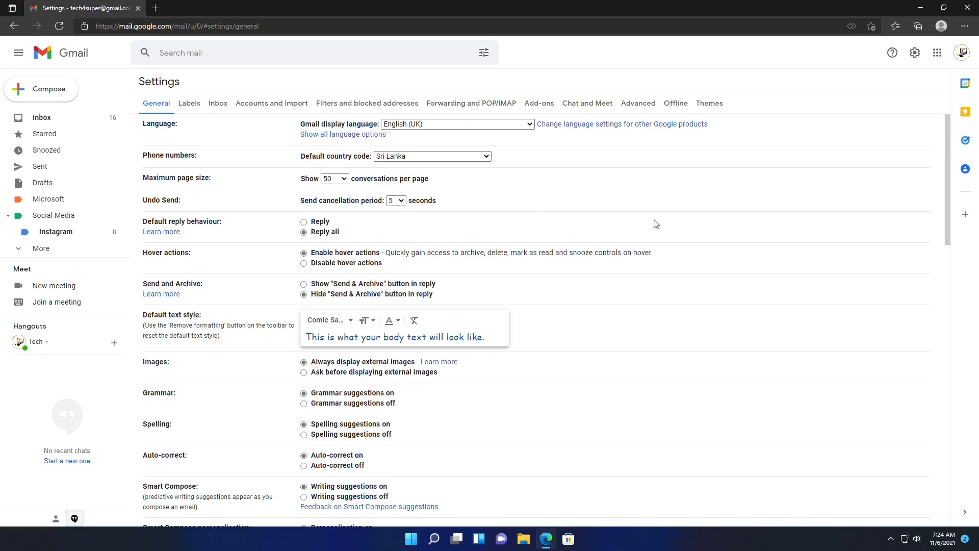
- Scroll to the Signature section and start a new signature named 'default signature'
scroll(657, 224, down, 3)
scroll(657, 224, down, 20)
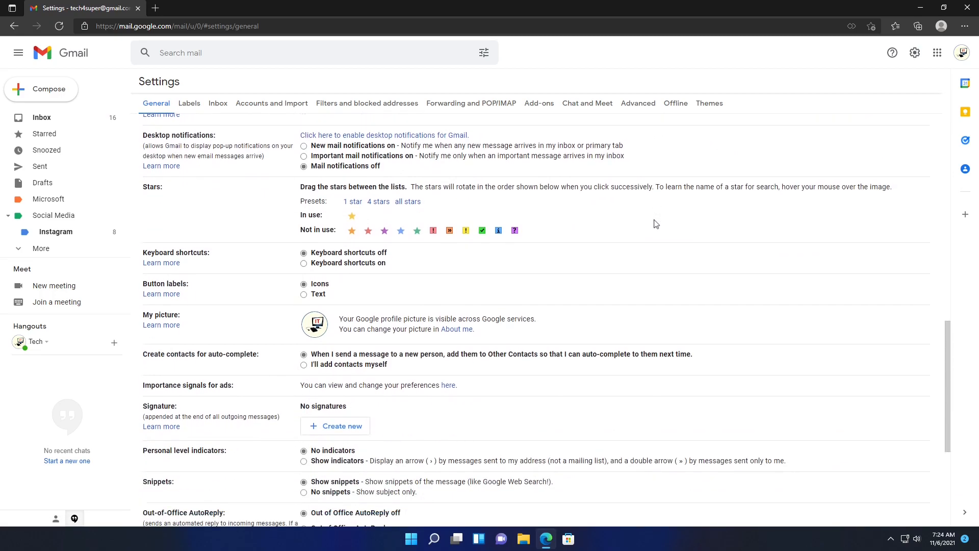
scroll(656, 224, down, 2)
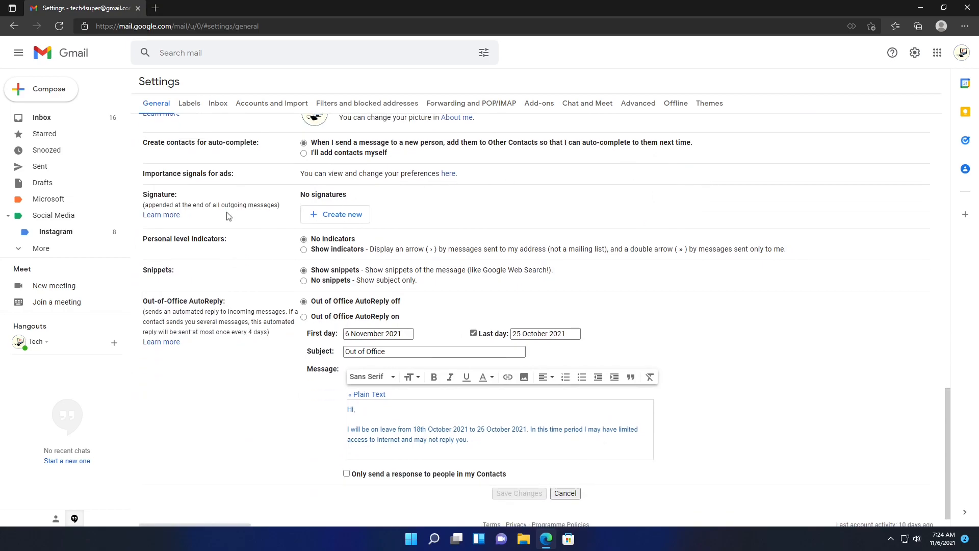
double_click(164, 194)
triple_click(323, 195)
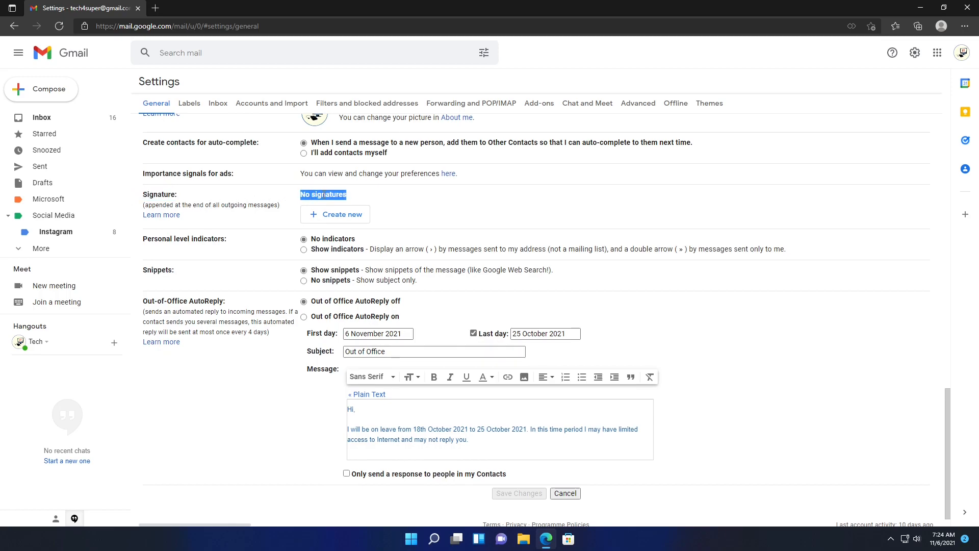
click(360, 221)
text(default signature)
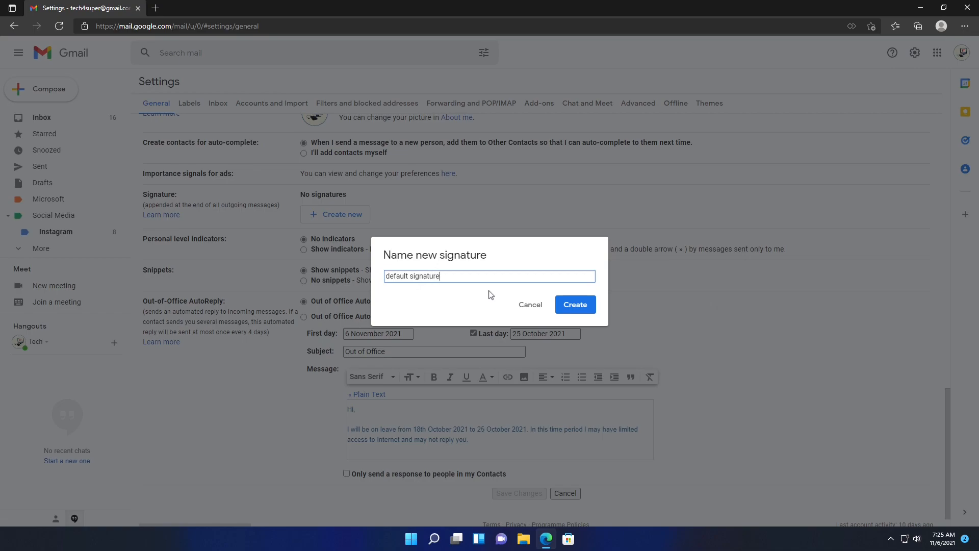
- Create 'default signature' with the lines 'Itchy Techy' and 'Make use of IT', then select the first line
click(572, 306)
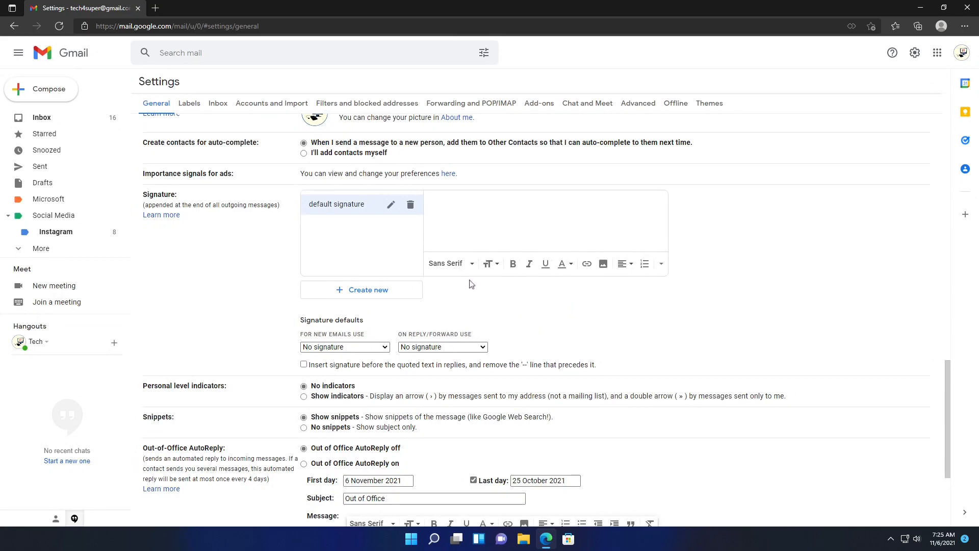
click(391, 205)
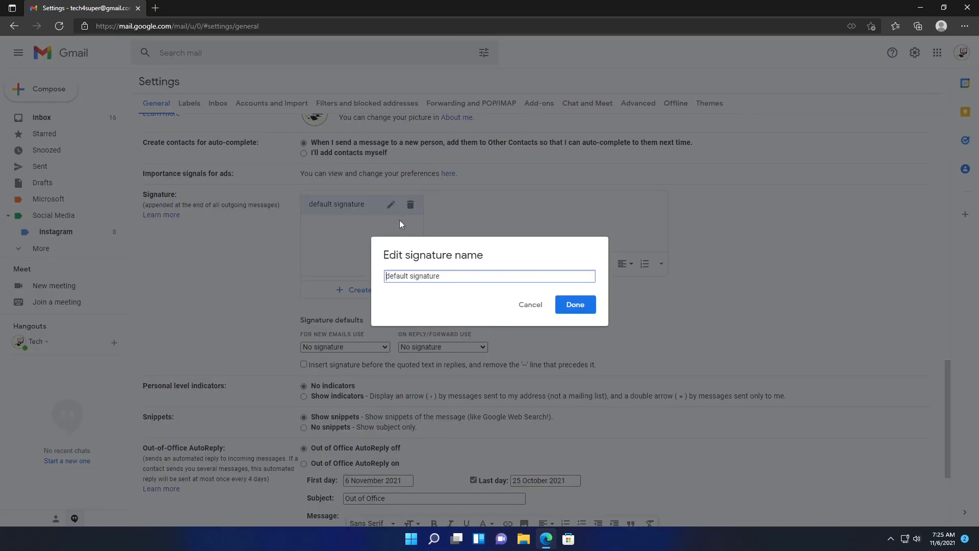
click(532, 305)
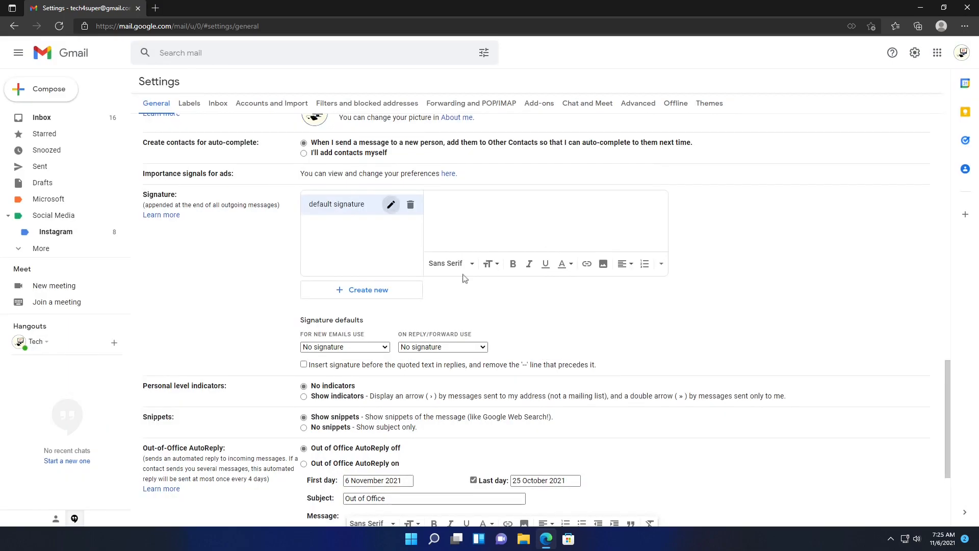
click(411, 205)
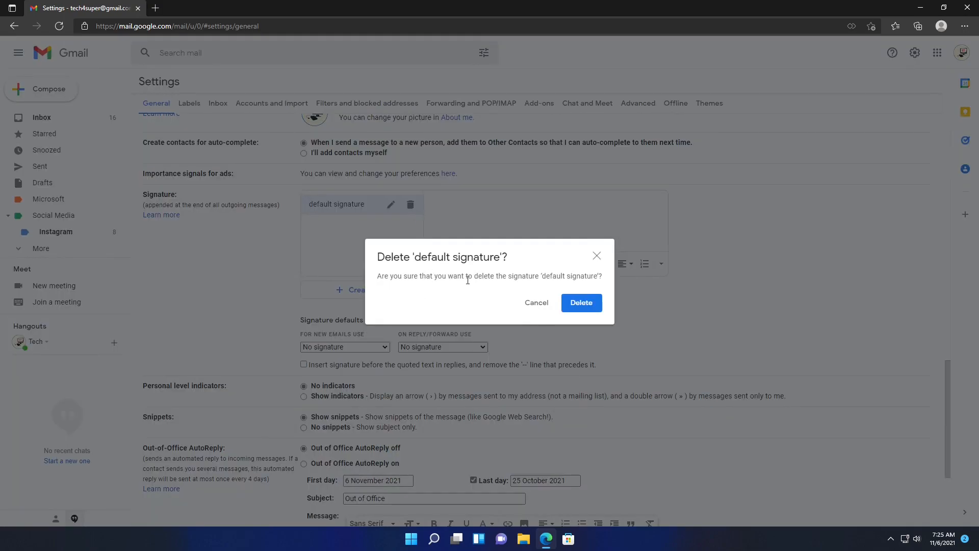
click(532, 306)
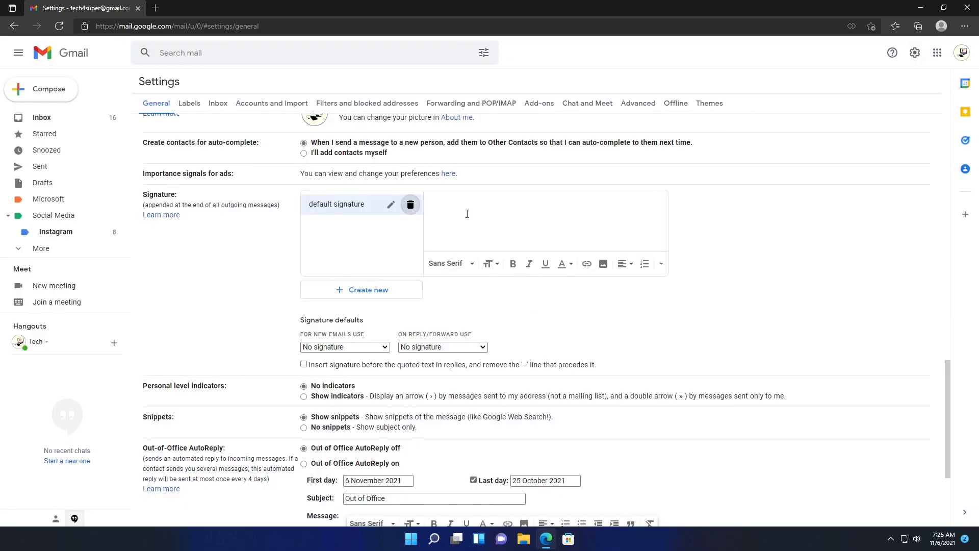
click(535, 225)
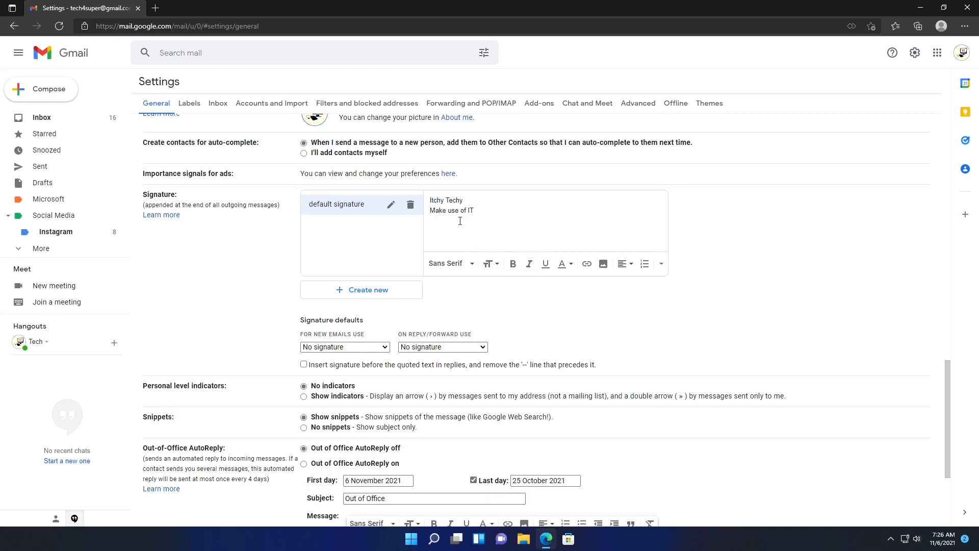
key(shift+End)
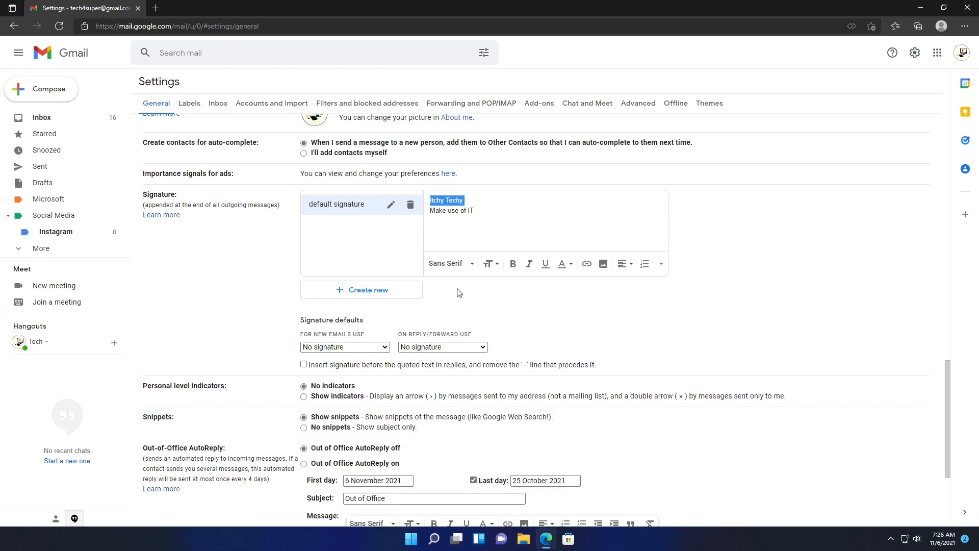
- Format 'Itchy Techy' in the Wide font, Large size and bold, without italics or underline
click(472, 264)
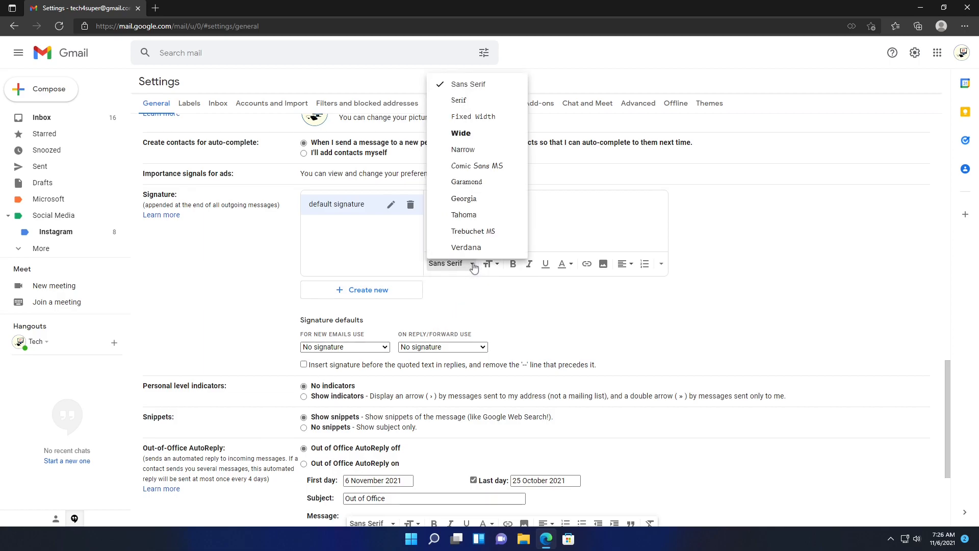
click(479, 133)
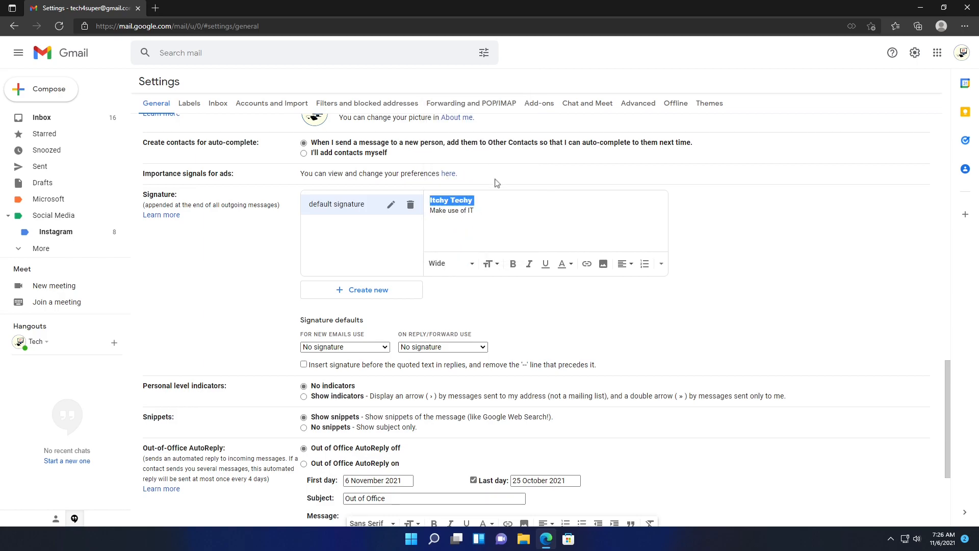
click(496, 264)
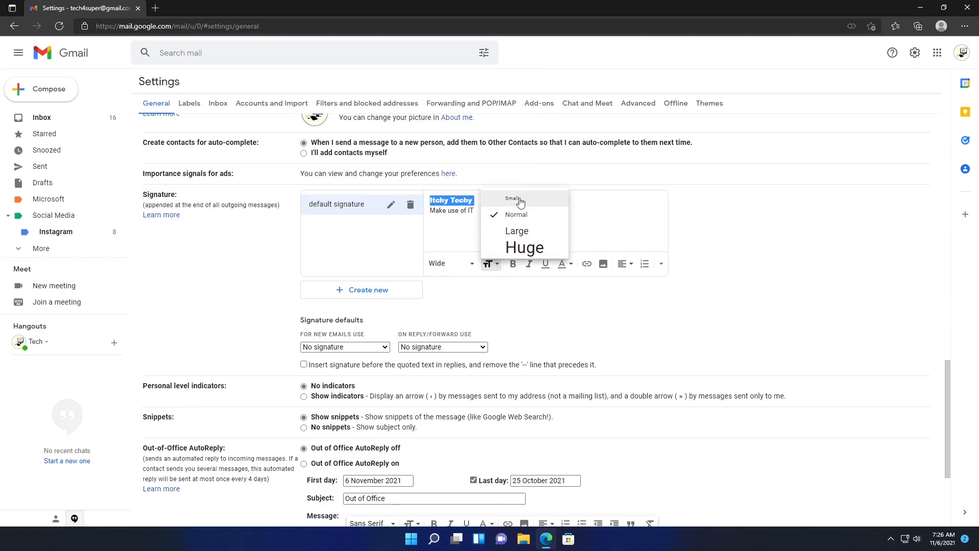
click(516, 231)
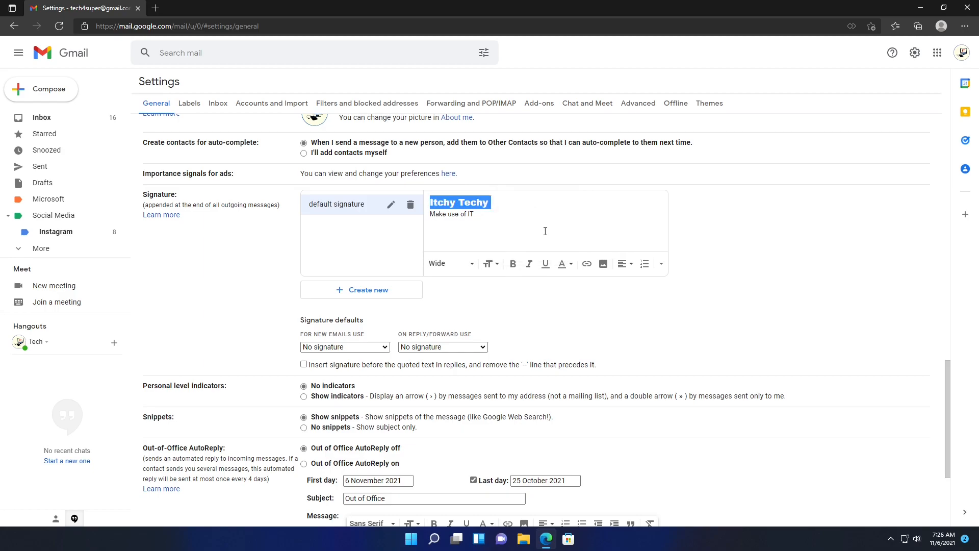
click(513, 265)
click(529, 270)
click(528, 270)
click(548, 267)
click(546, 268)
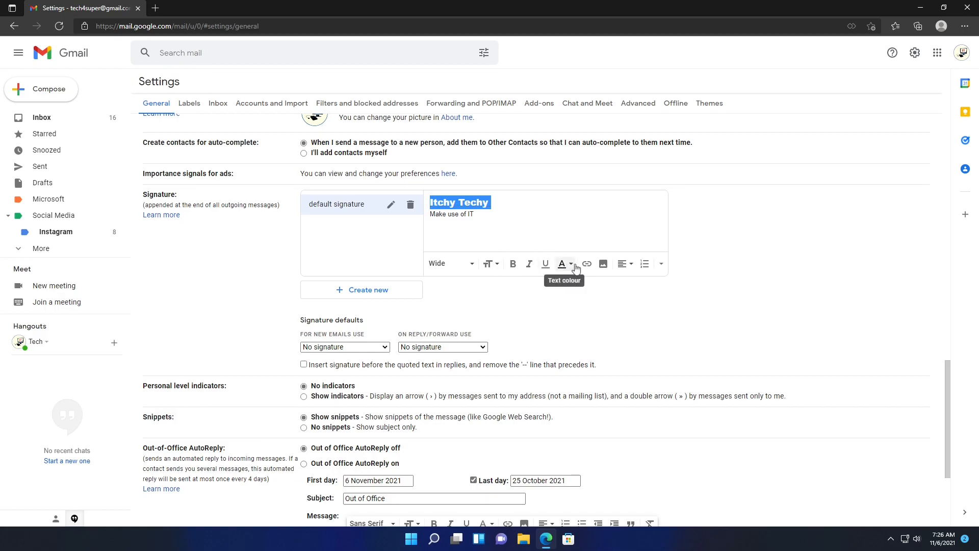
- Colour 'Itchy Techy' dark blue and begin adding a link to it
click(571, 265)
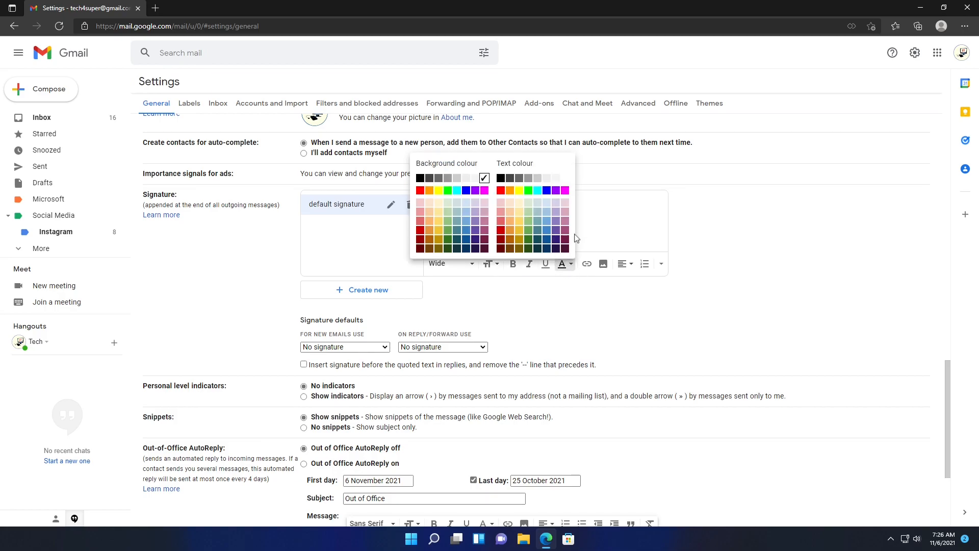
click(549, 239)
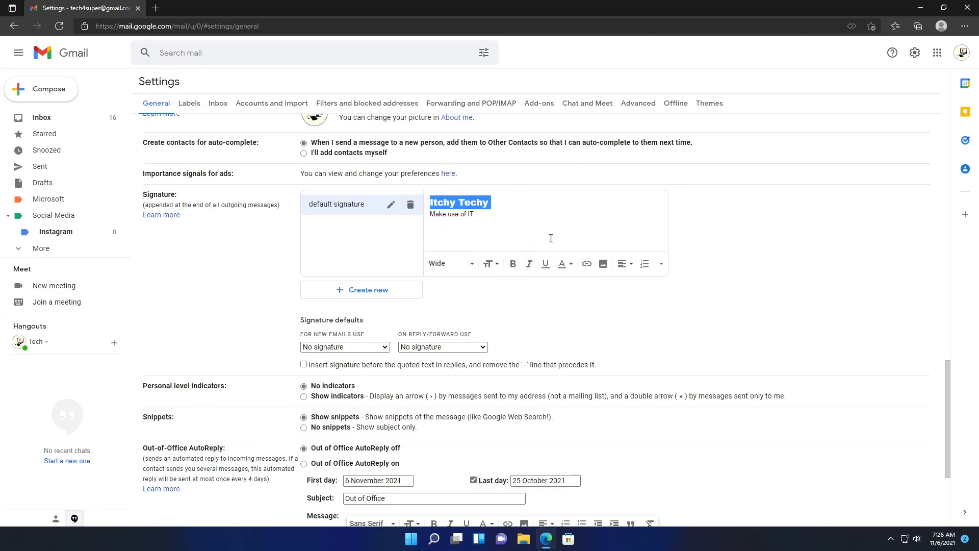
click(565, 203)
key(ctrl+shift+Left)
key(ctrl+shift+Left)
click(587, 264)
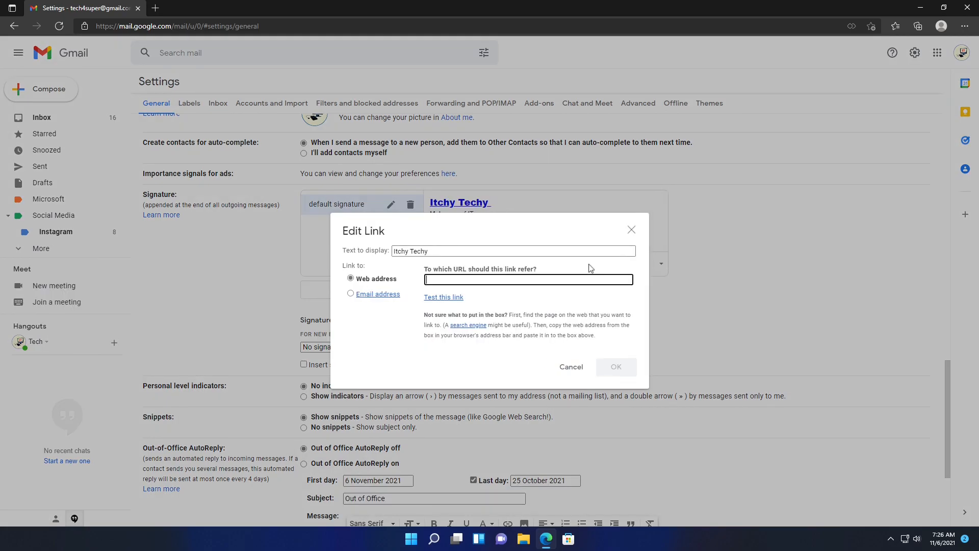
- Find itchy techy on YouTube in a new tab, subscribe, and copy the channel URL
click(158, 11)
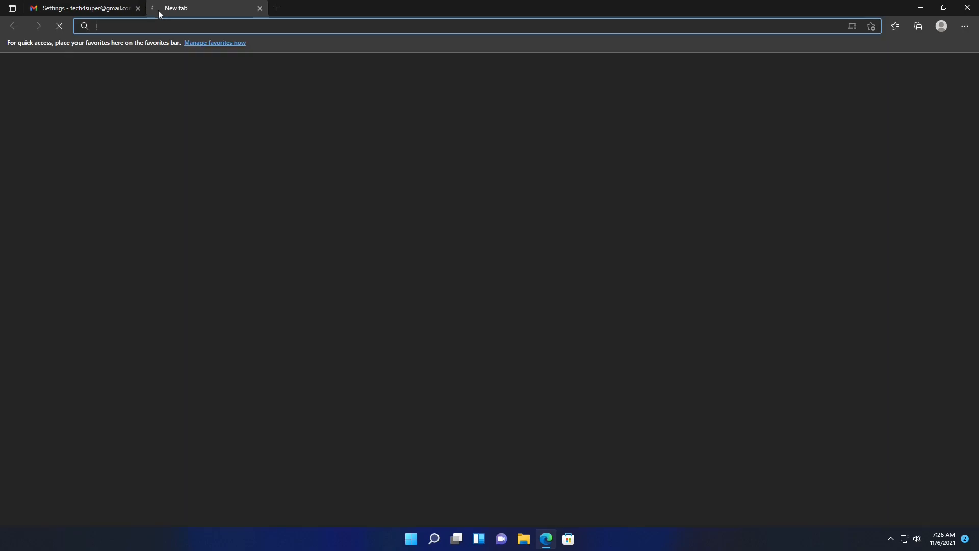
text(yout)
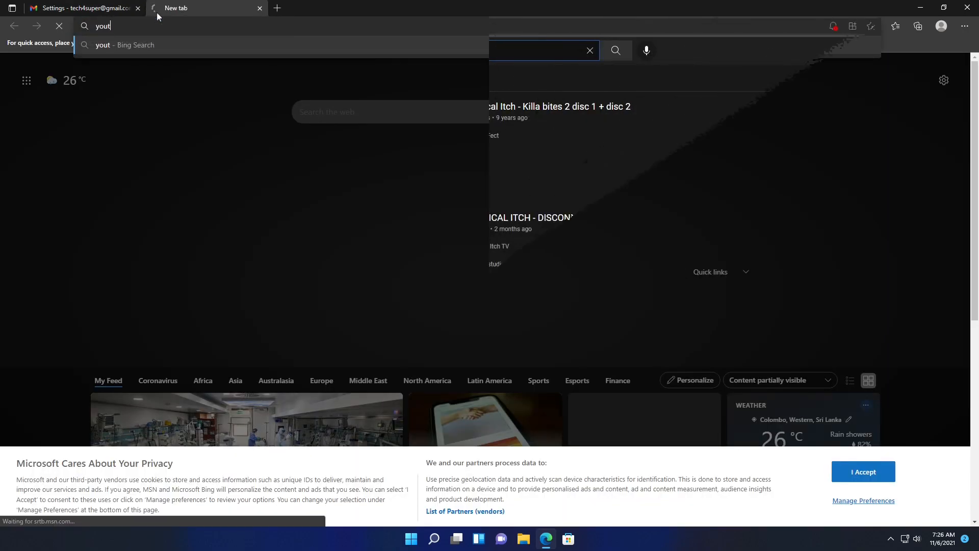
key(Return)
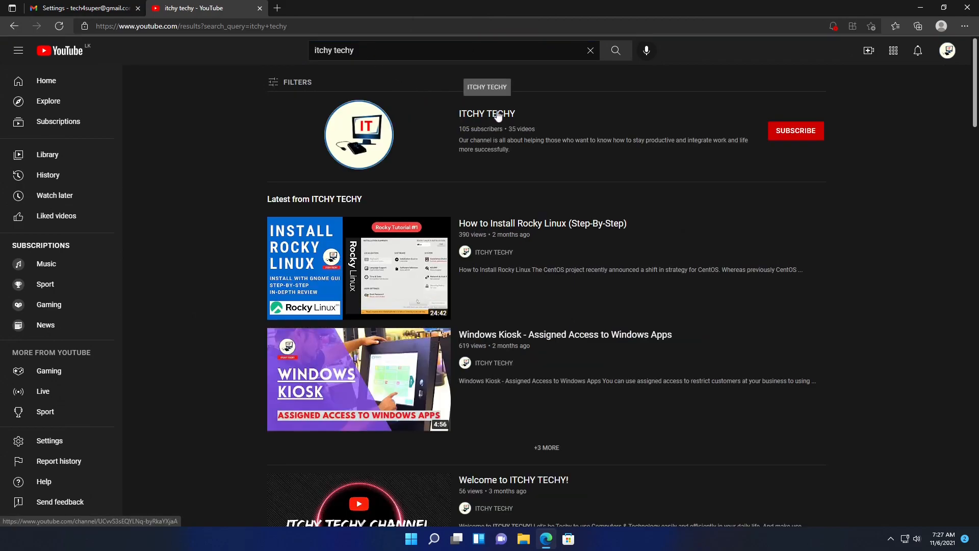
click(799, 132)
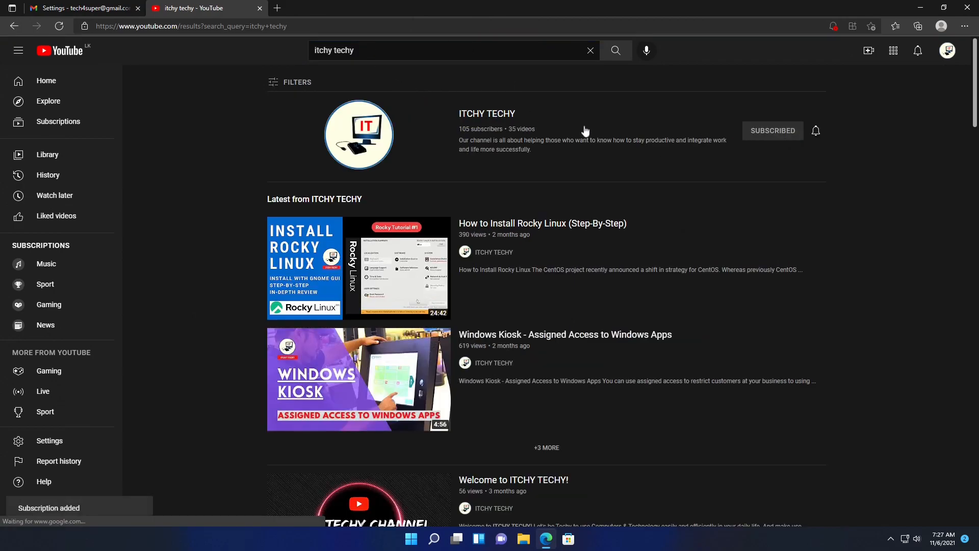
click(493, 116)
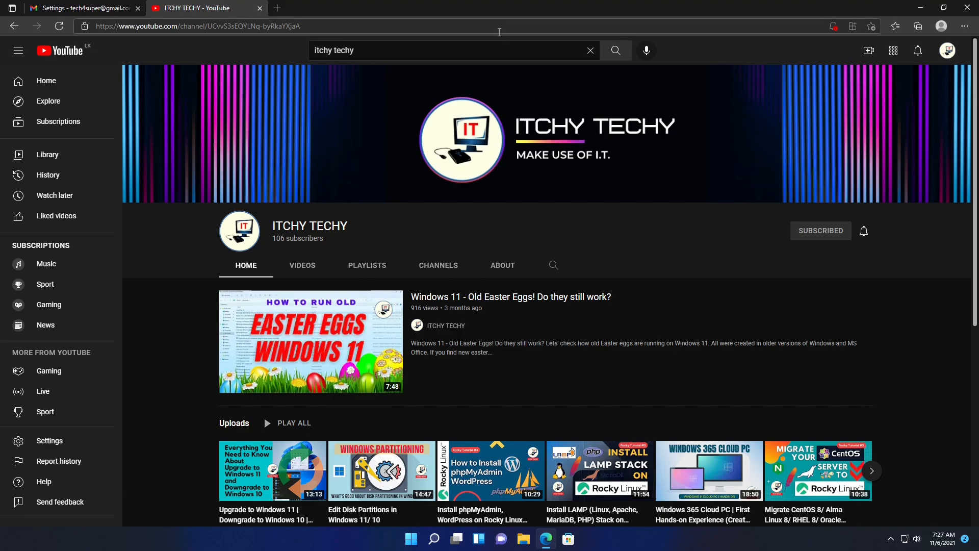
click(499, 30)
key(ctrl+c)
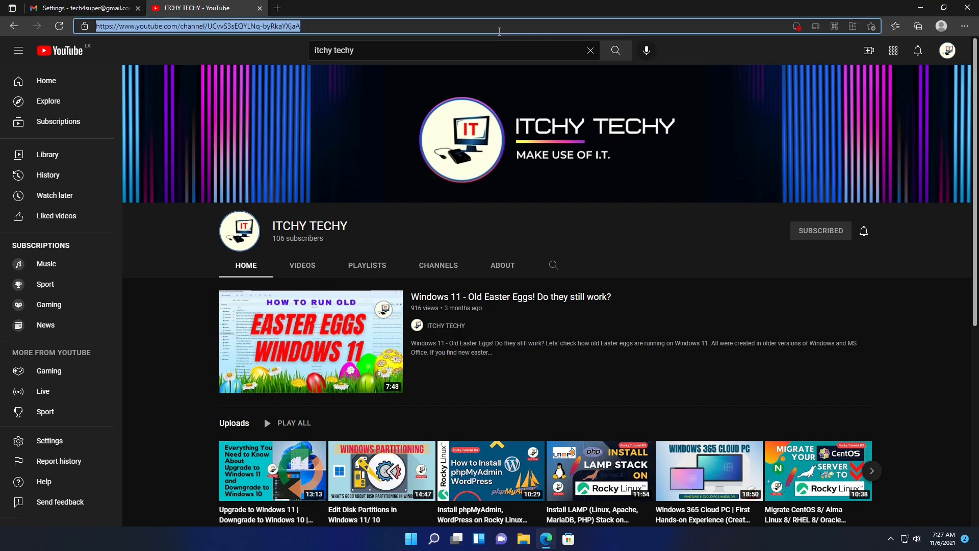
click(79, 8)
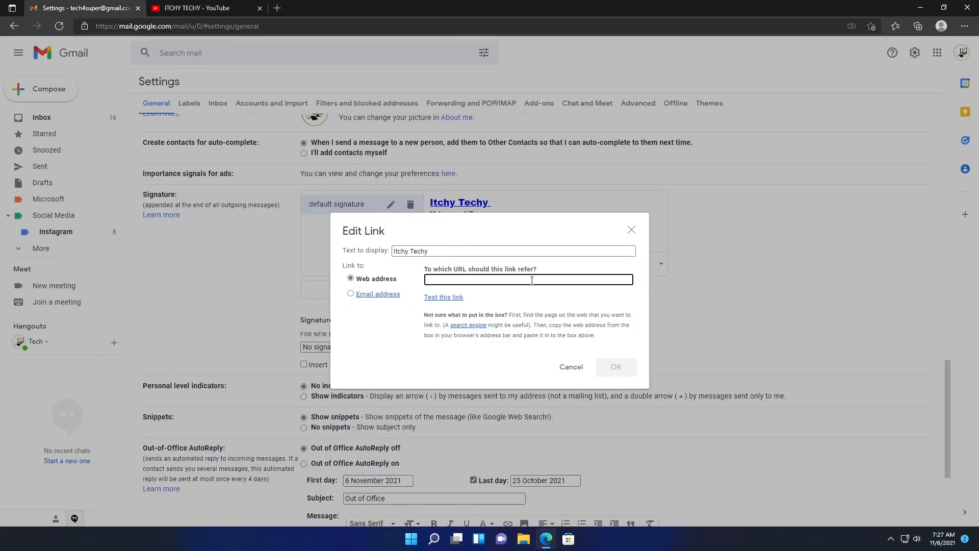
- Paste the ITCHY TECHY channel URL as the 'Itchy Techy' link and confirm it
key(ctrl+v)
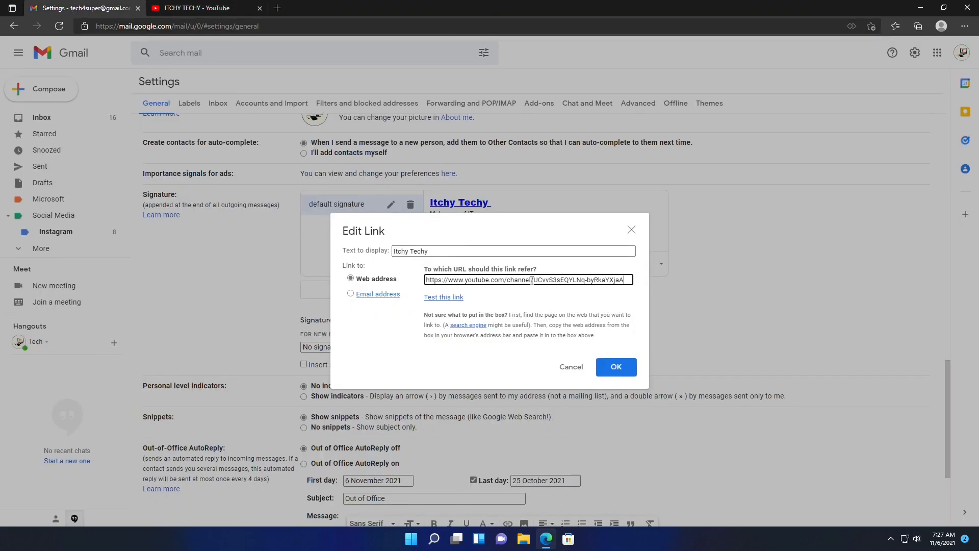
click(614, 368)
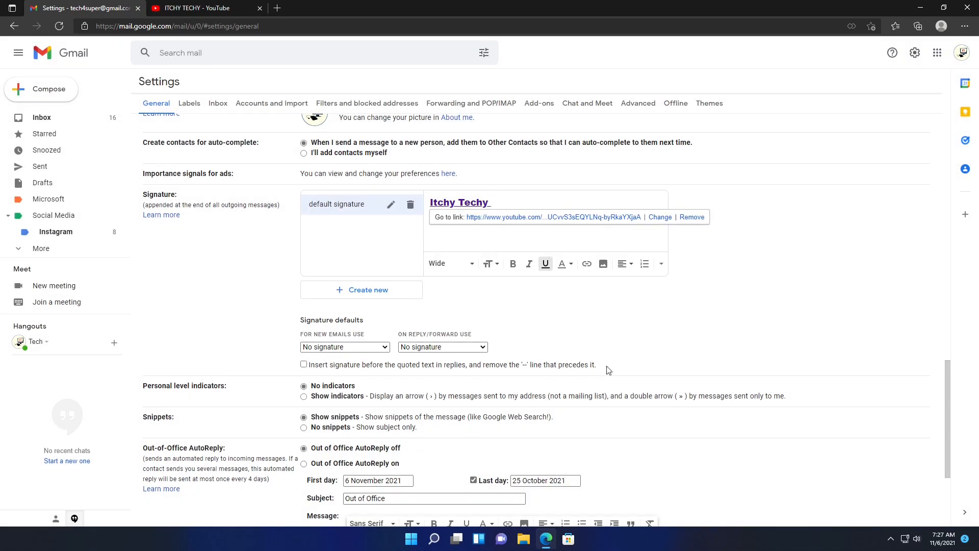
click(551, 240)
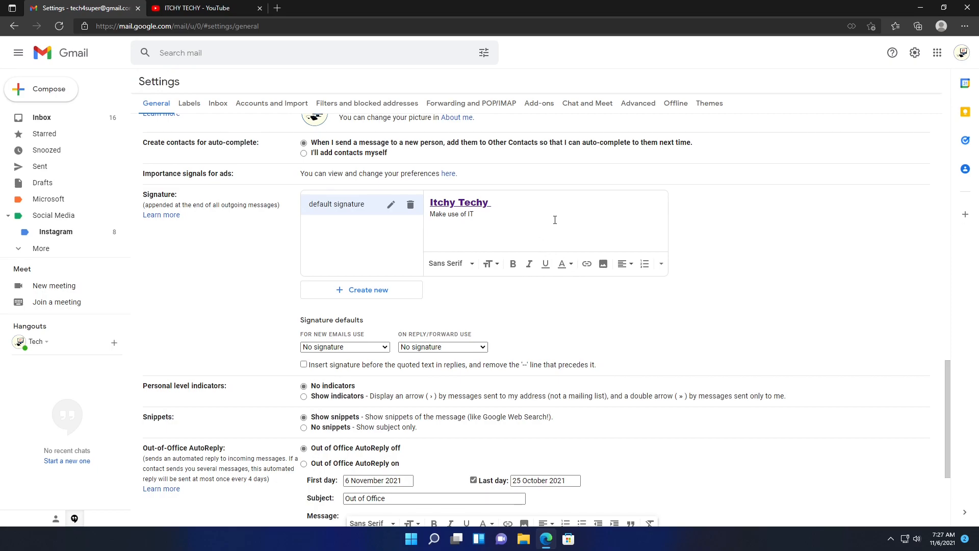
click(554, 219)
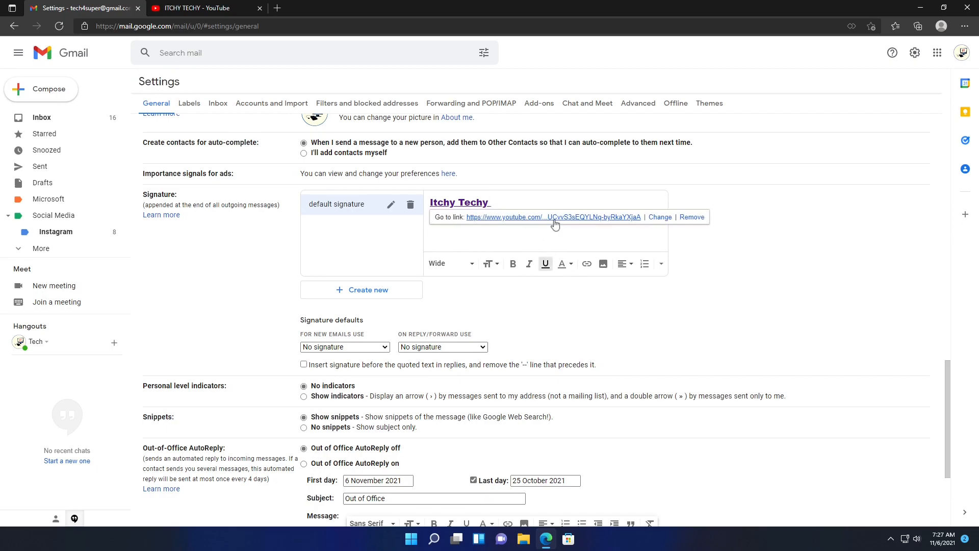
click(554, 219)
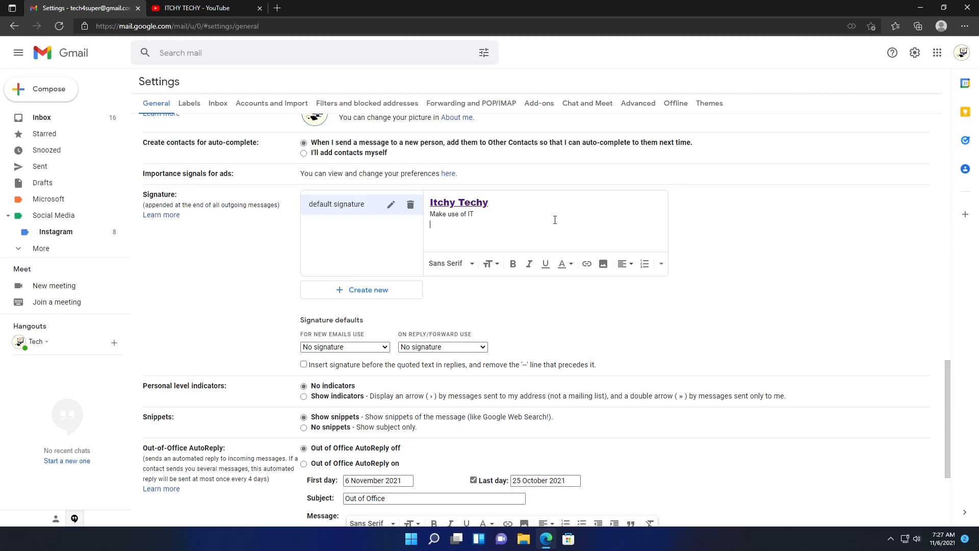
- Upload IT-Logo from the Pictures folder into the signature as an image
click(603, 270)
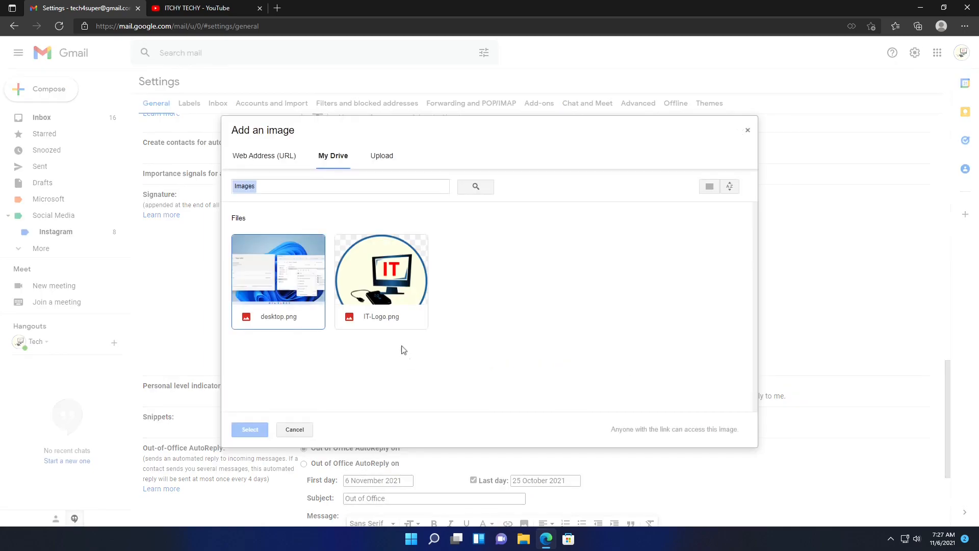
click(294, 162)
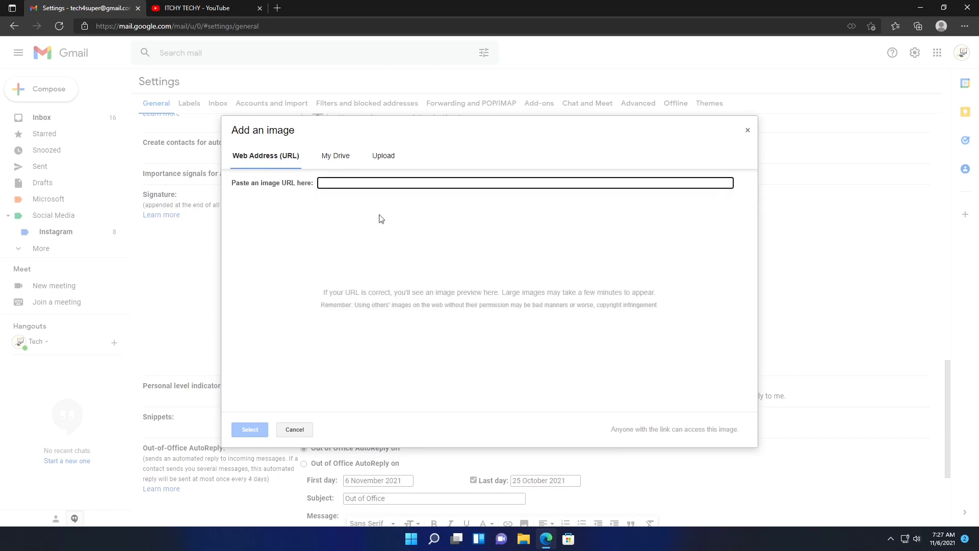
click(228, 15)
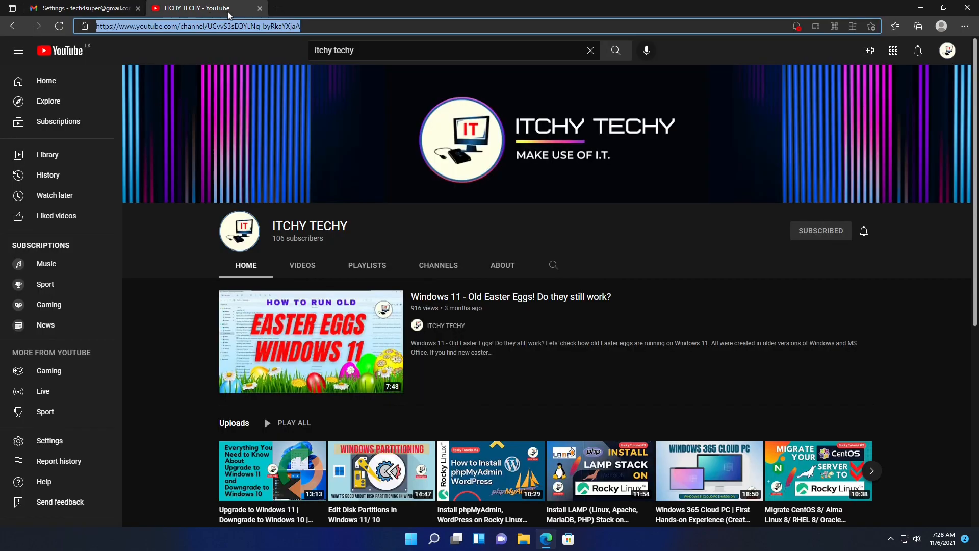
click(82, 8)
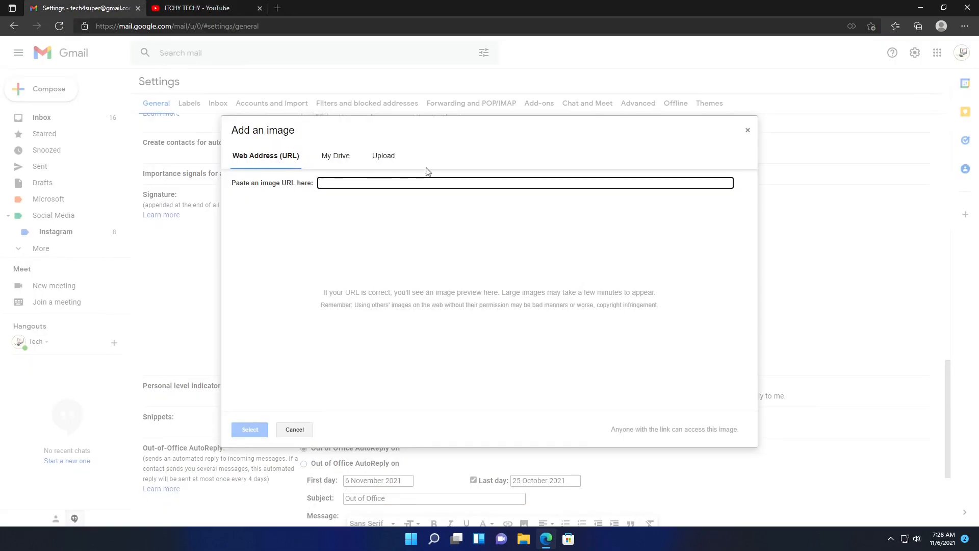
click(381, 155)
click(500, 309)
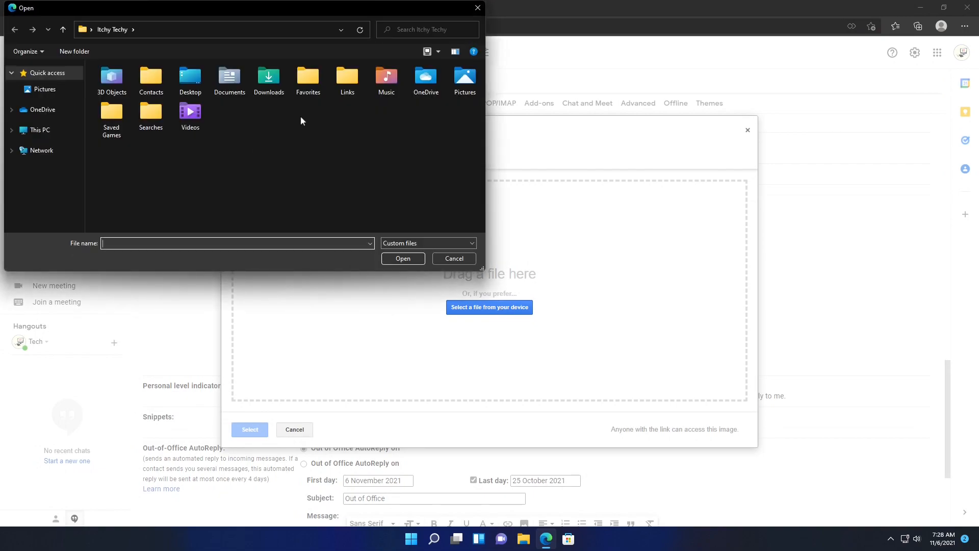
double_click(465, 79)
click(232, 89)
click(406, 261)
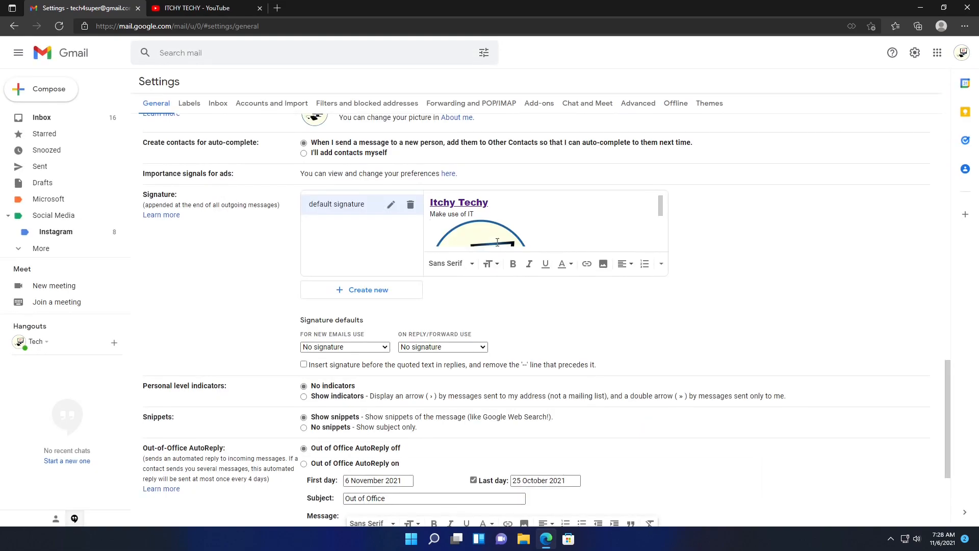
- Resize the signature logo to Small
scroll(594, 228, down, 2)
click(489, 220)
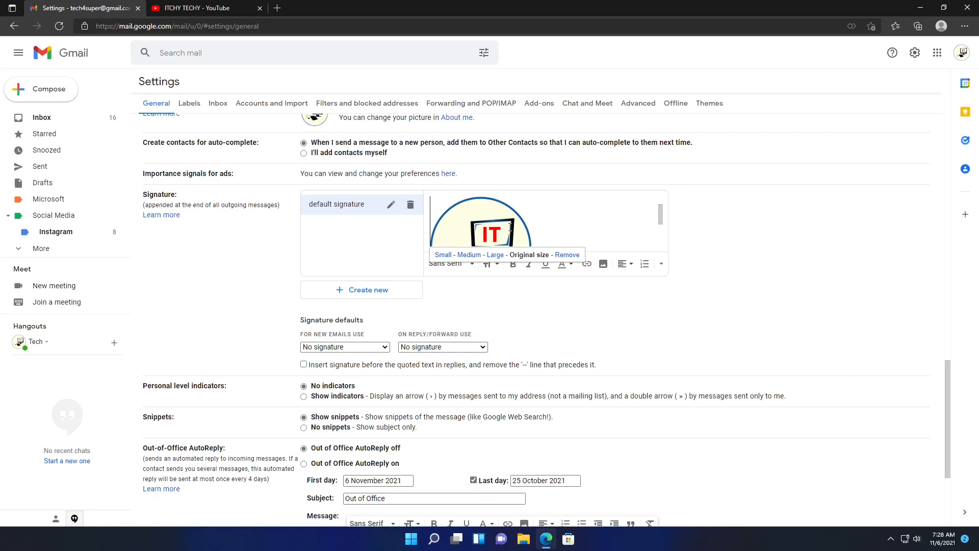
click(495, 255)
click(459, 255)
click(444, 254)
scroll(523, 211, down, 1)
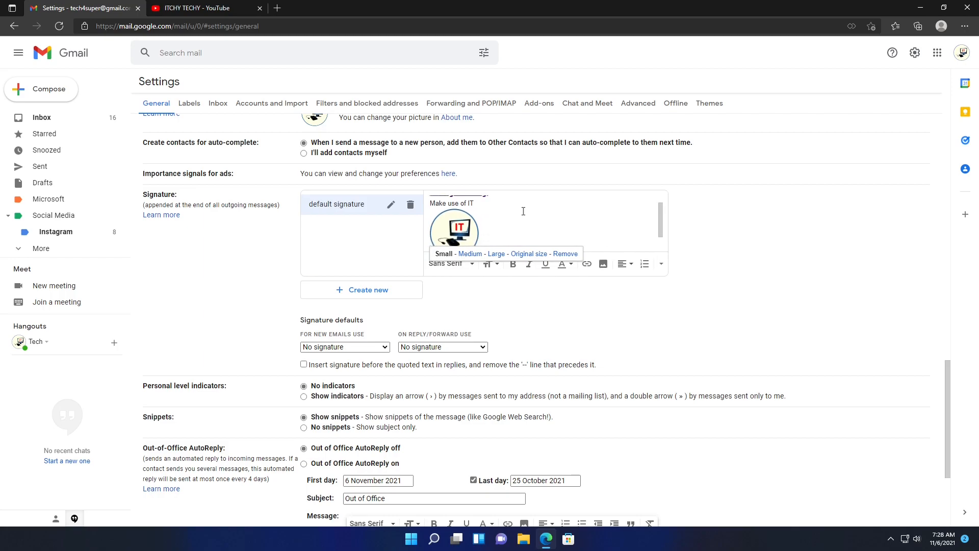
scroll(535, 198, down, 2)
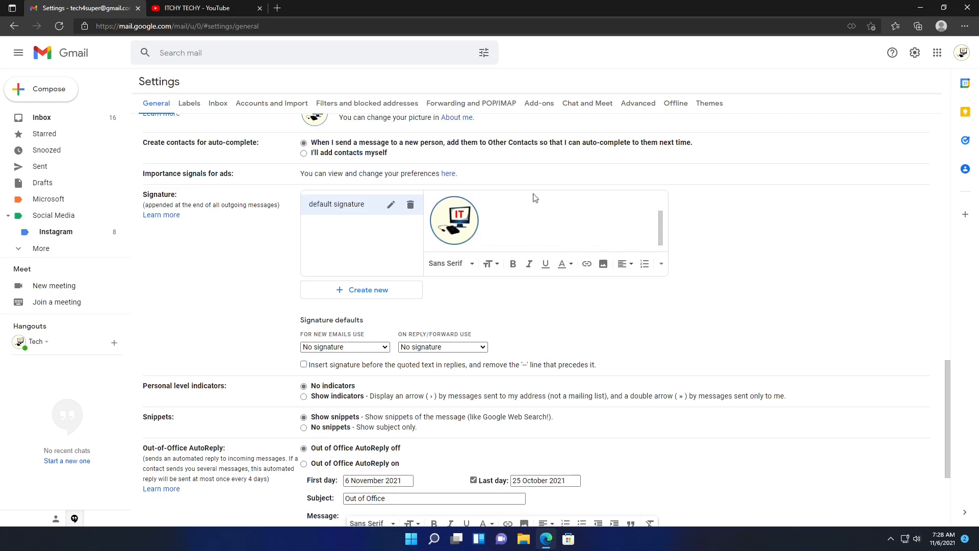
scroll(520, 277, up, 3)
scroll(544, 355, up, 2)
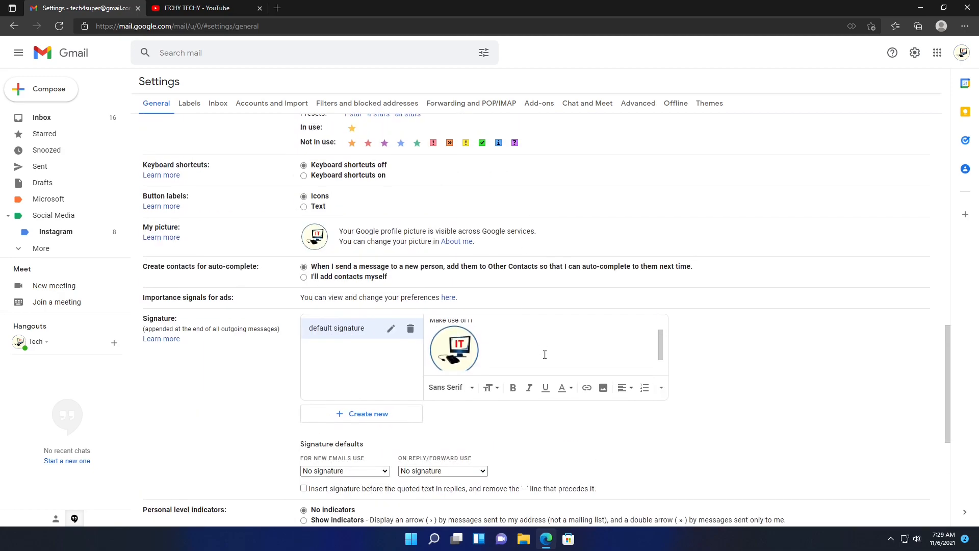
scroll(545, 355, down, 2)
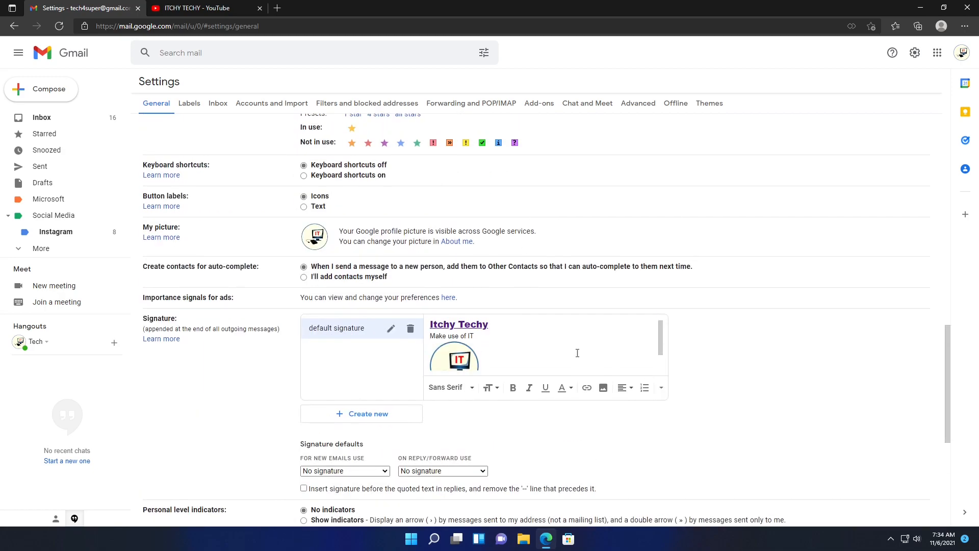
scroll(576, 350, down, 2)
- Add the lines Windows, Linux and Android below the logo and select them
key(Return)
text(ows)
key(Return)
text(Linux)
key(Return)
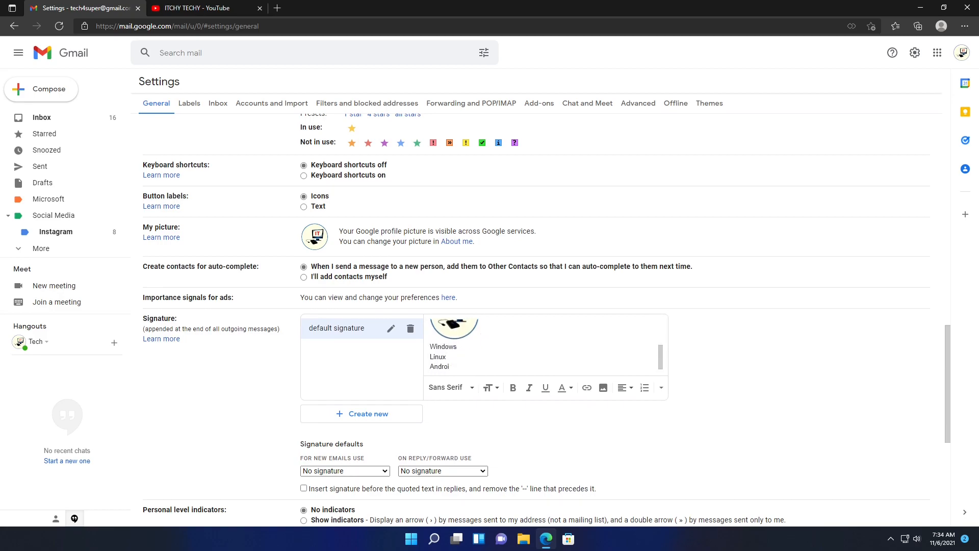
key(shift+Up)
key(shift+Up)
key(shift+Left)
key(shift+Left)
key(shift+Left)
key(shift+Left)
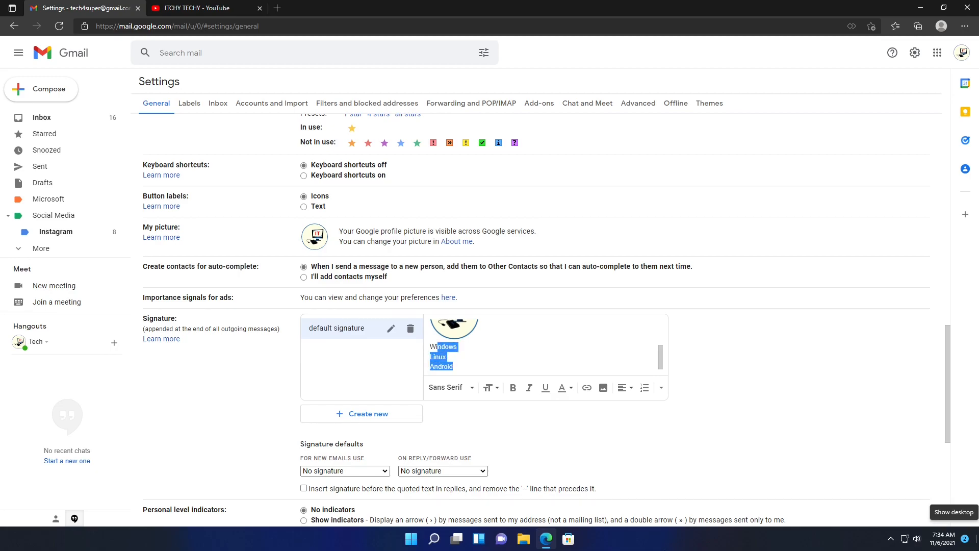
- Format the Windows, Linux and Android lines as a bulleted list
click(630, 387)
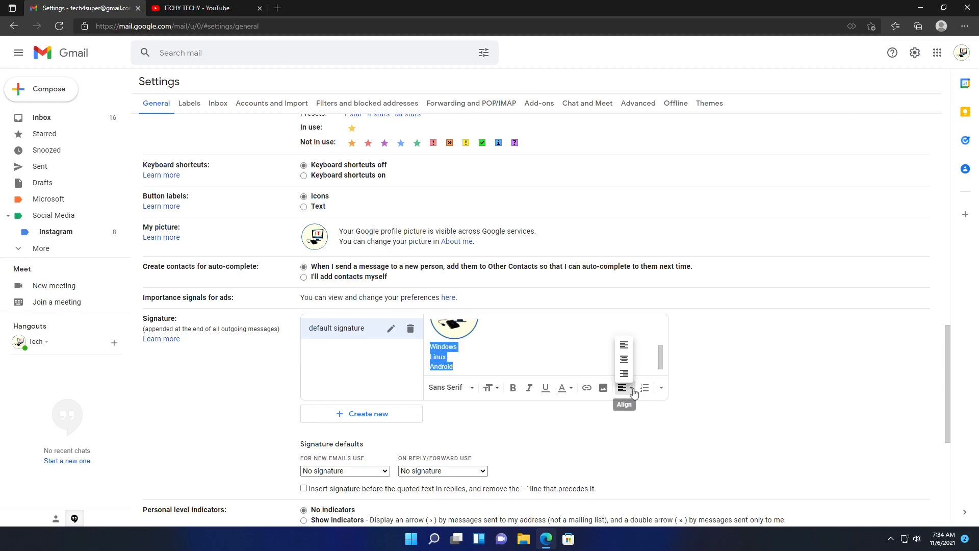
click(645, 388)
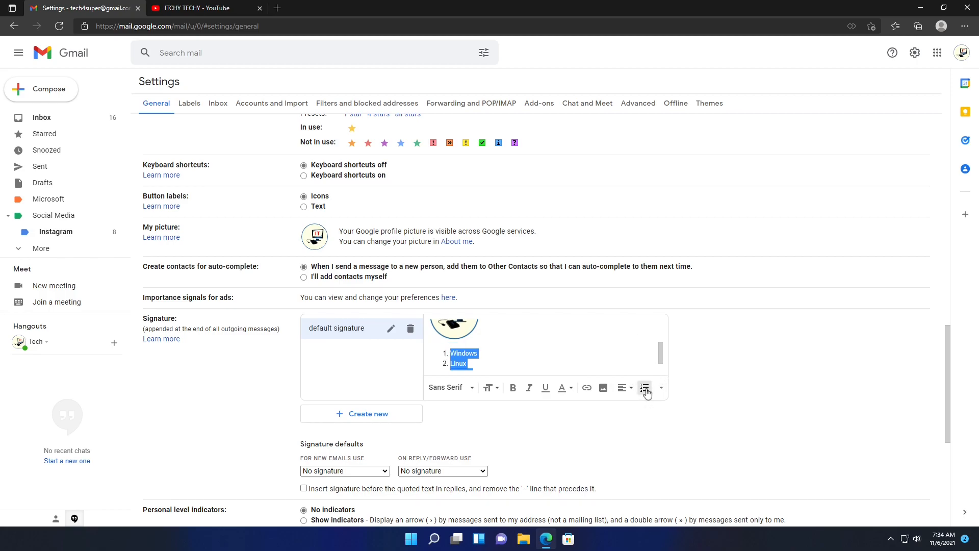
click(661, 387)
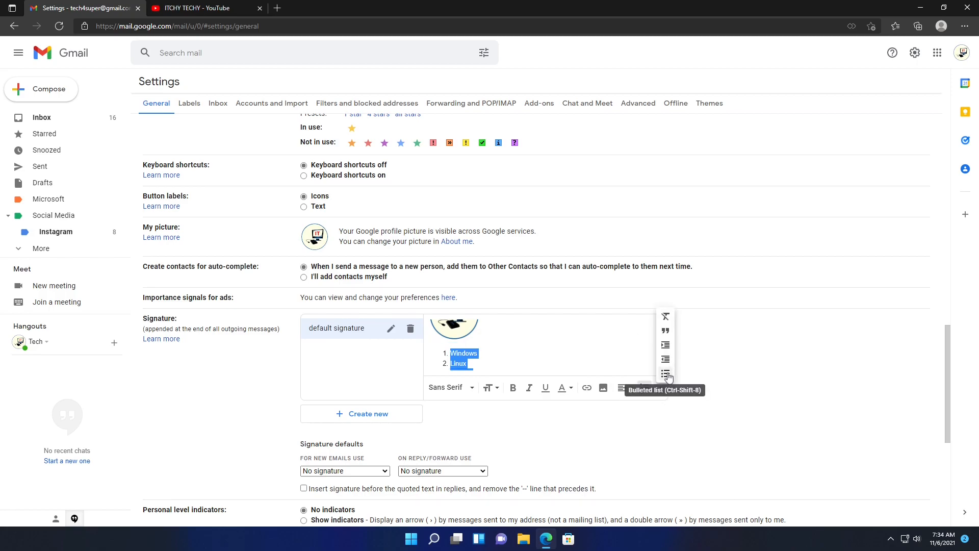
click(666, 374)
scroll(597, 343, down, 1)
scroll(598, 343, up, 3)
scroll(598, 343, down, 2)
scroll(598, 343, up, 1)
- Choose 'default signature' for new emails and save the changes
scroll(528, 339, down, 3)
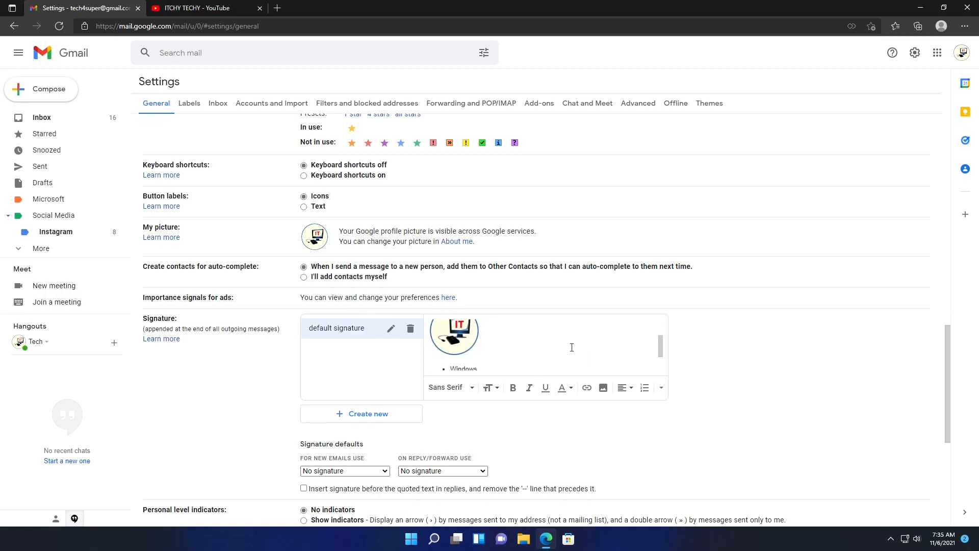
scroll(572, 346, up, 3)
scroll(852, 356, down, 7)
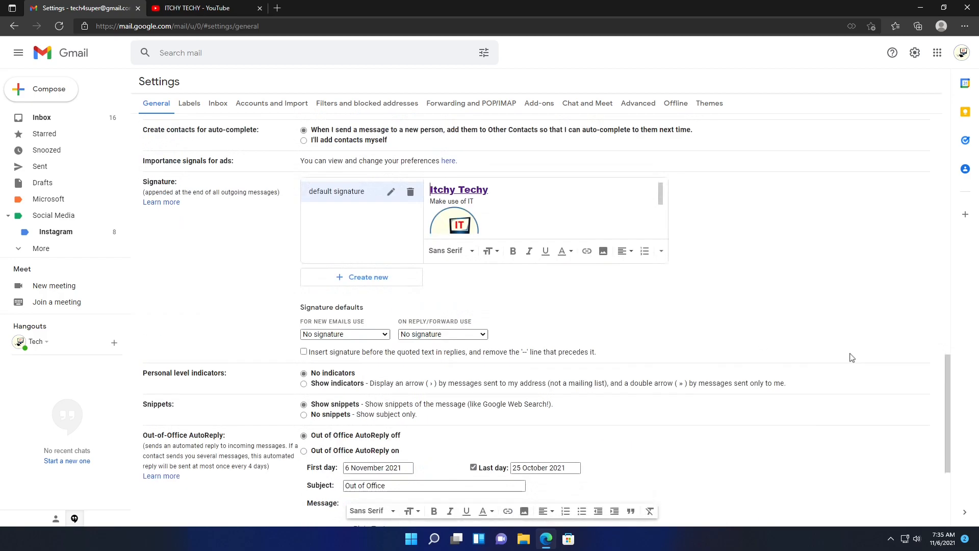
scroll(791, 357, up, 4)
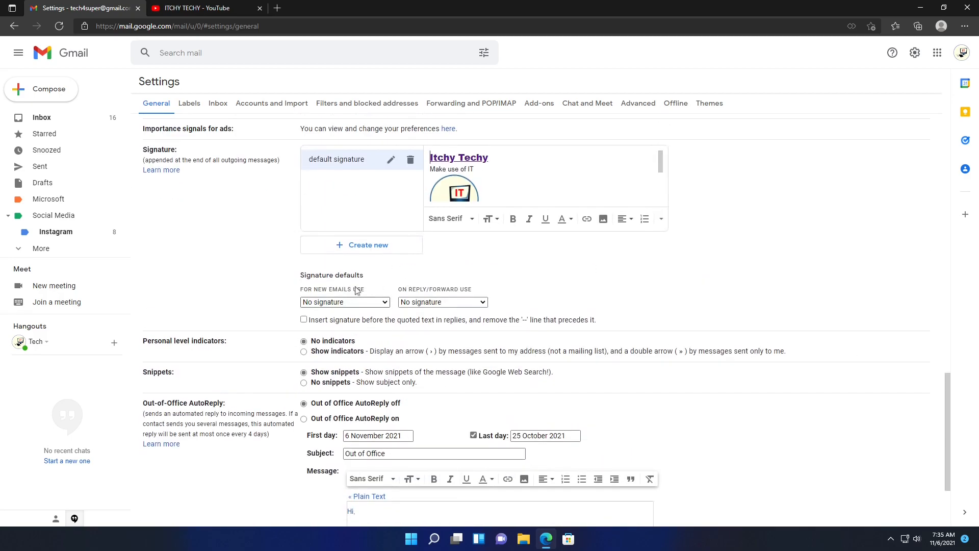
click(374, 302)
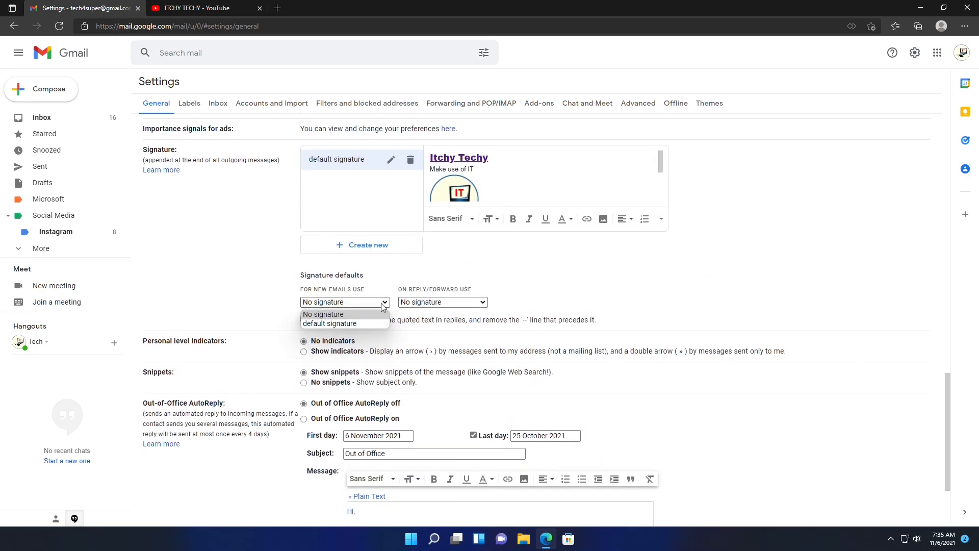
click(364, 324)
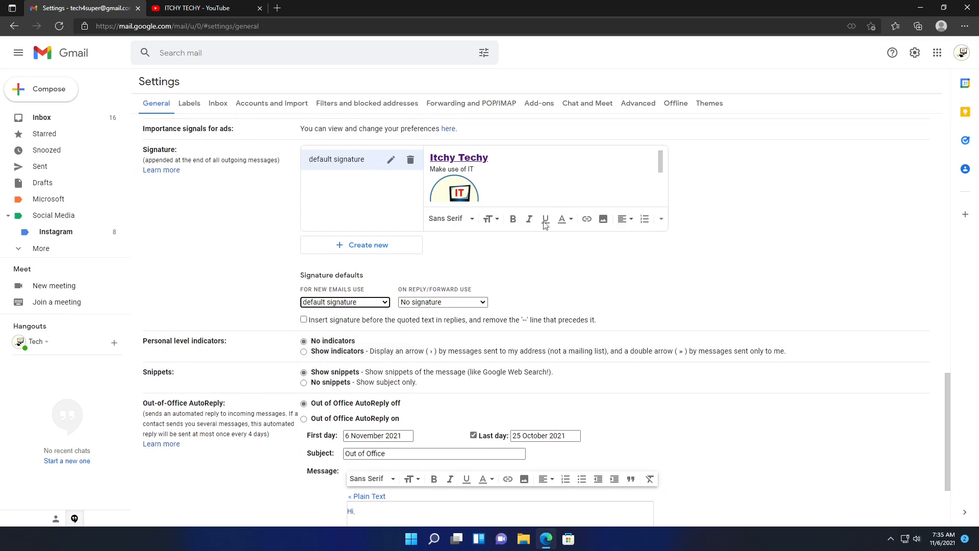
scroll(554, 263, down, 4)
click(503, 469)
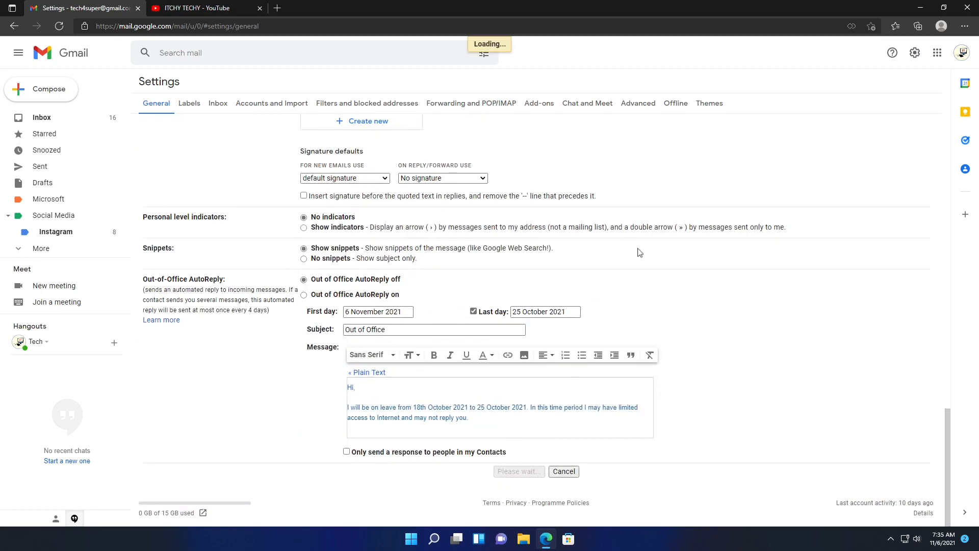
- Send a 'Test signature' email reading 'This is a testing.' to your own account
click(56, 96)
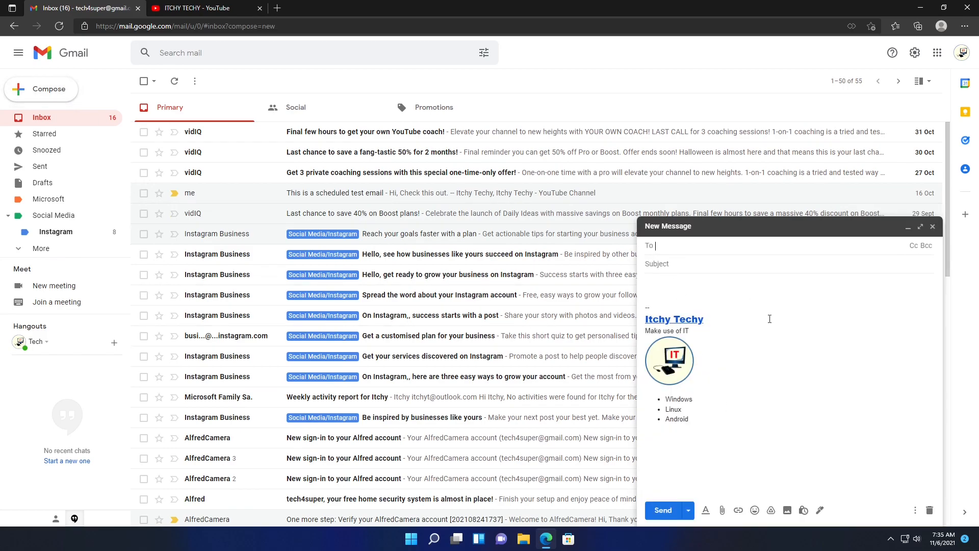
text(itch)
key(BackSpace)
key(BackSpace)
key(BackSpace)
key(BackSpace)
text(tech)
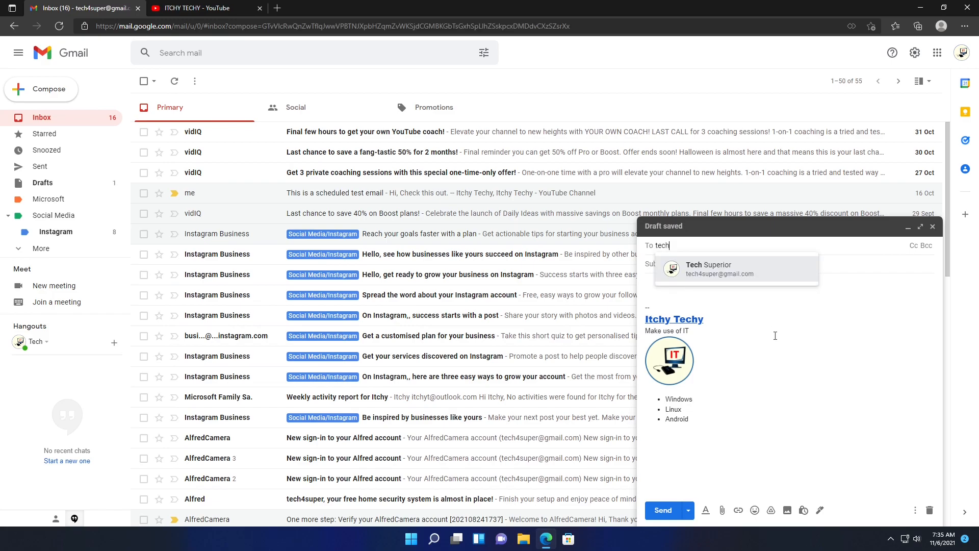
key(Tab)
text(T)
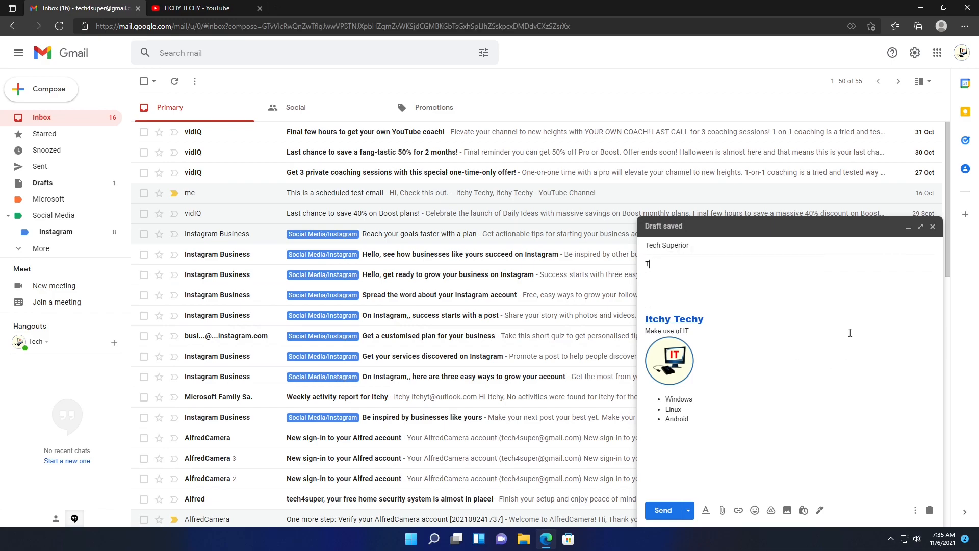
text(est signature)
key(Tab)
text(This is a testing.)
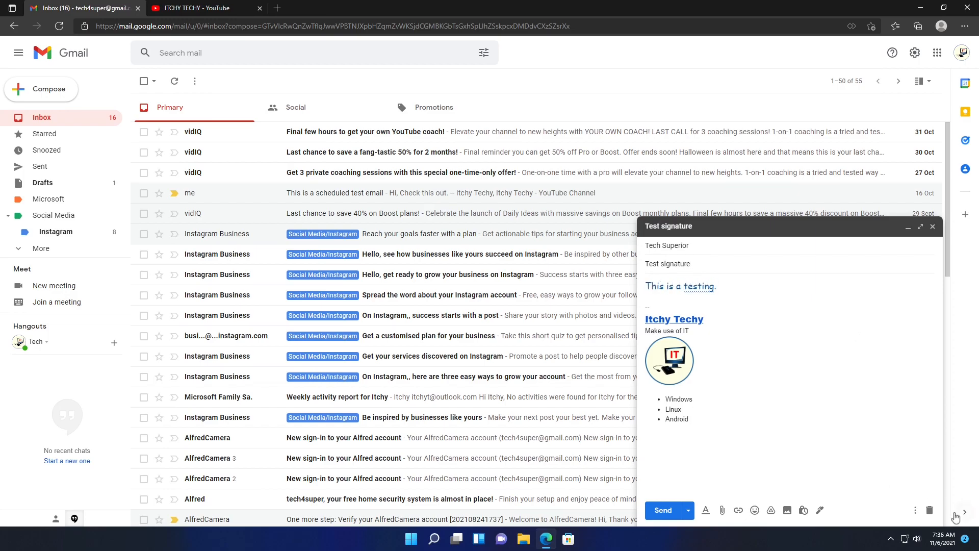
click(663, 510)
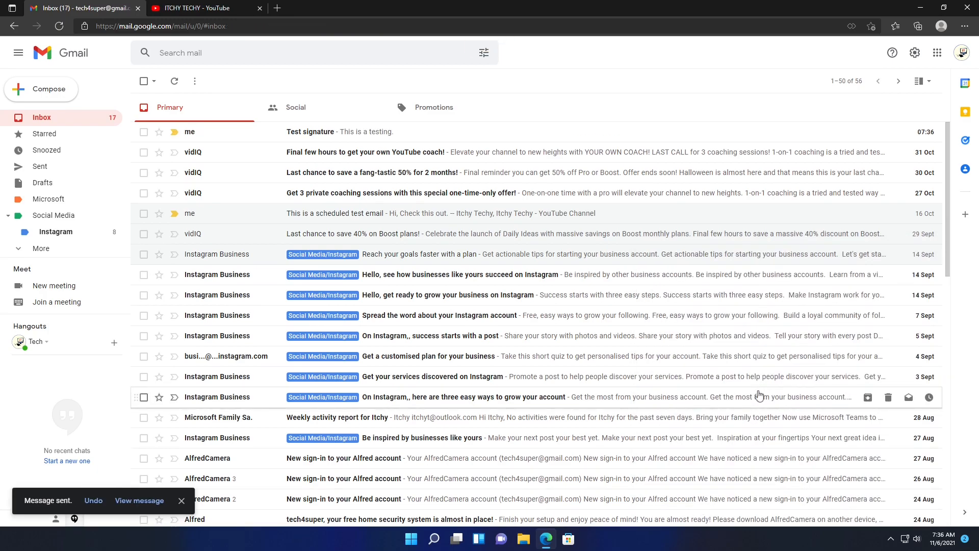
- Check that the Test signature email's Itchy Techy link opens the ITCHY TECHY YouTube channel, then return to the inbox
click(441, 137)
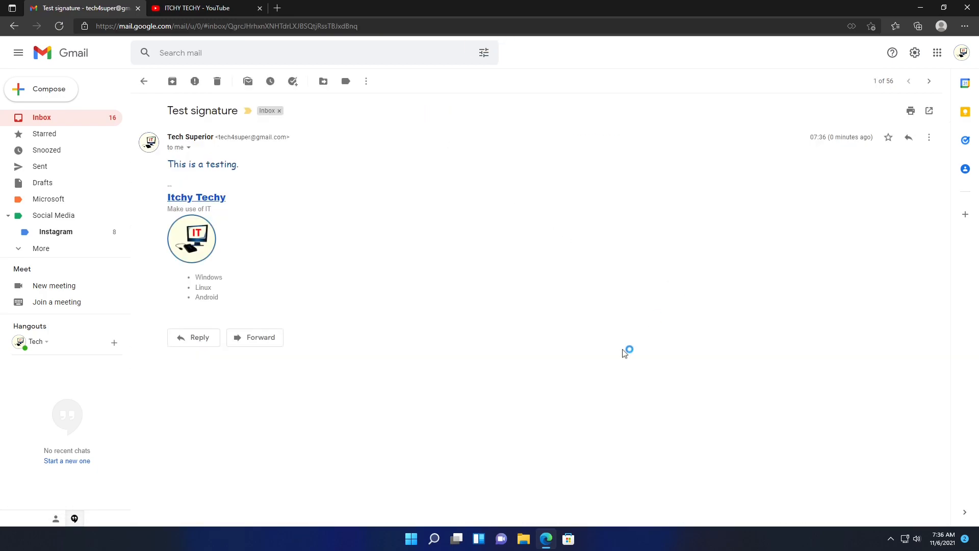
click(216, 203)
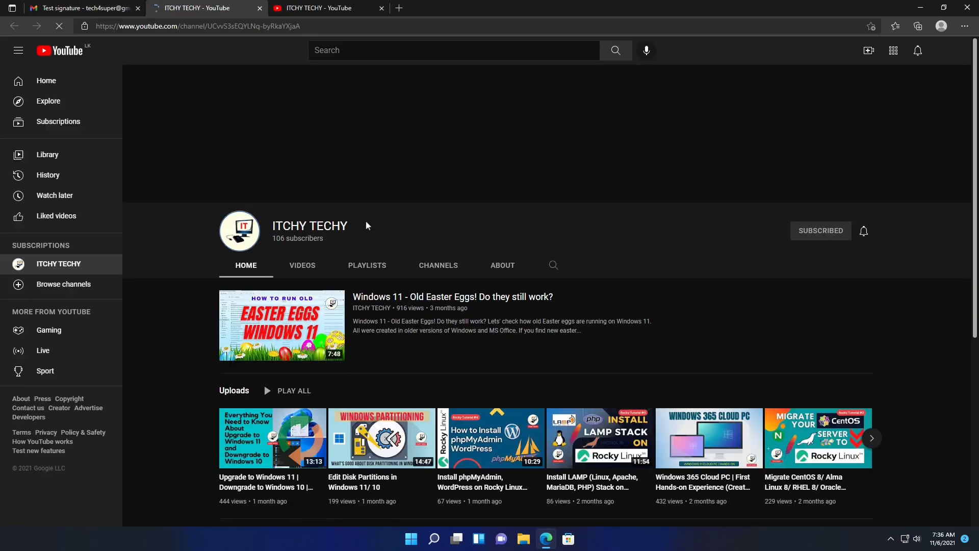
click(260, 9)
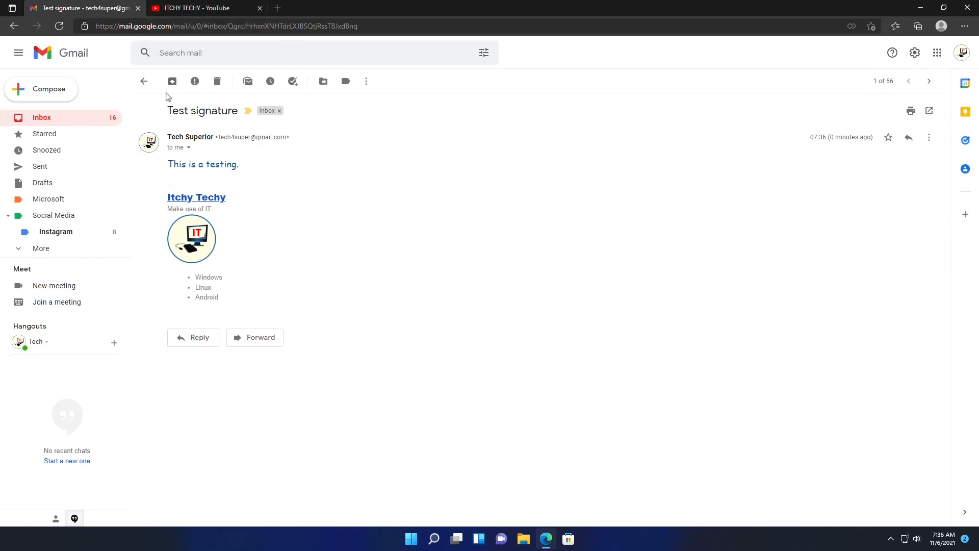
click(143, 82)
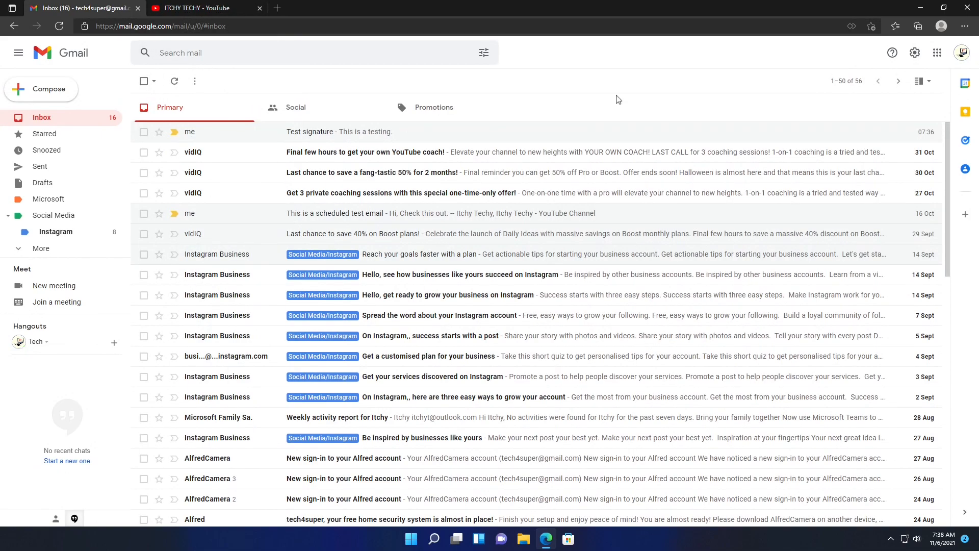
- In full Gmail settings, create a new empty signature named 'reply signature'
click(915, 52)
click(874, 105)
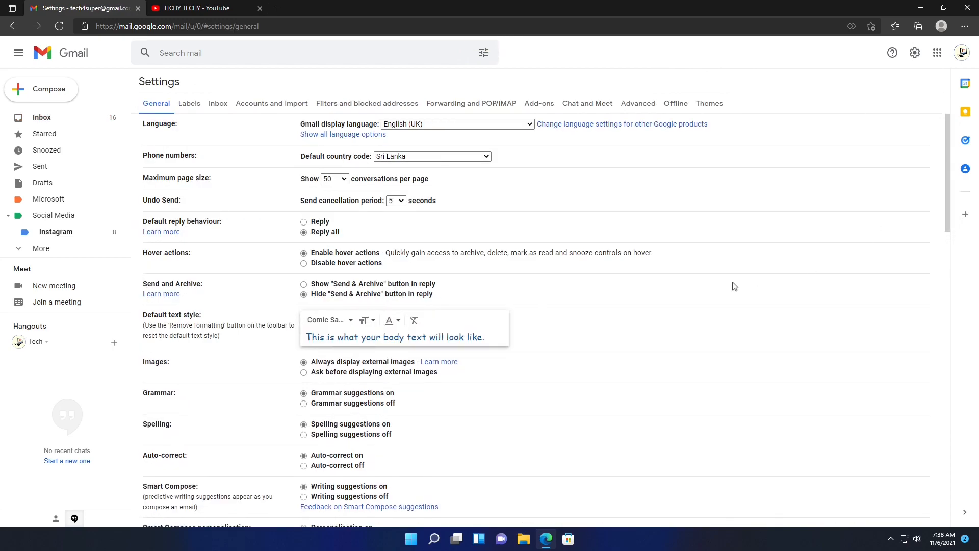
scroll(932, 419, down, 15)
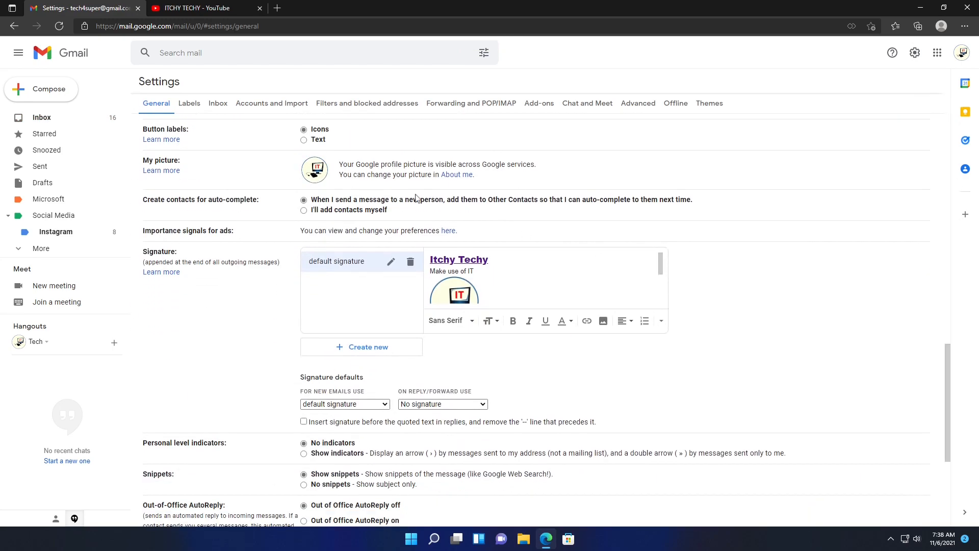
click(389, 347)
text(Re)
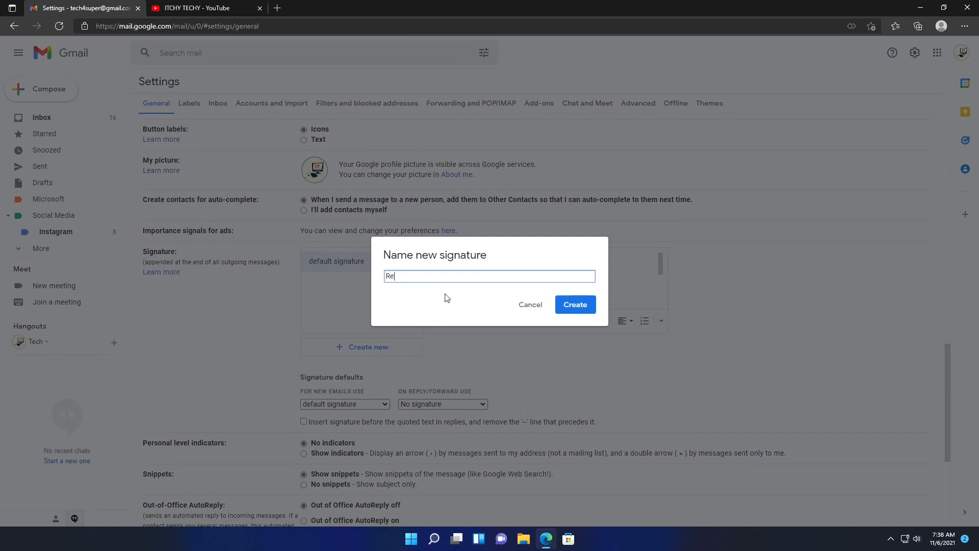
text(ply)
key(BackSpace)
key(BackSpace)
key(BackSpace)
key(BackSpace)
key(BackSpace)
text(reply signature)
click(565, 301)
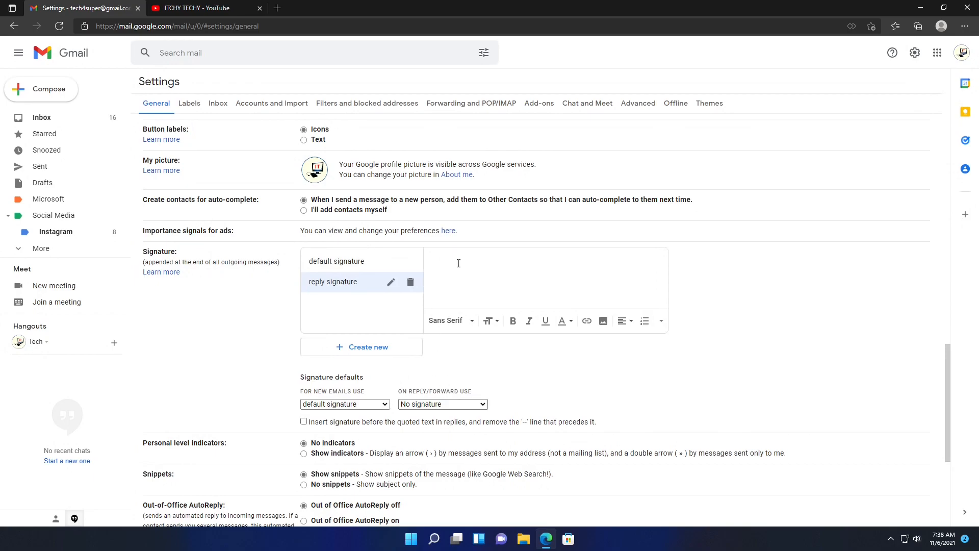
- Type the ITCHY TECHY, Make use of IT and Windows | Linux | Android lines, with the heading in bold
text(ITCHY TECHY)
text(Make user)
text(Windows)
triple_click(458, 264)
key(ctrl+b)
- Colour all three signature lines dark teal
key(Down)
key(shift+Down)
key(shift+Down)
key(ctrl+a)
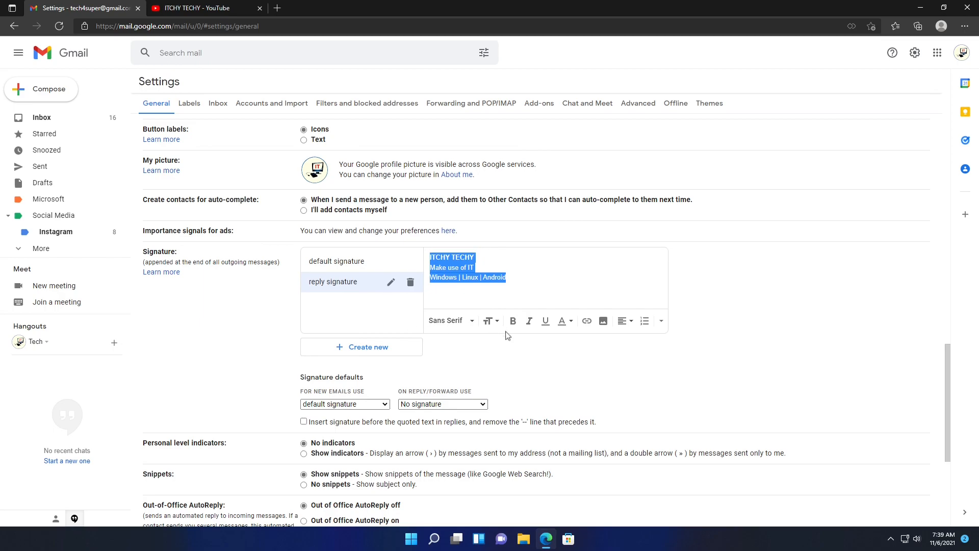
click(570, 321)
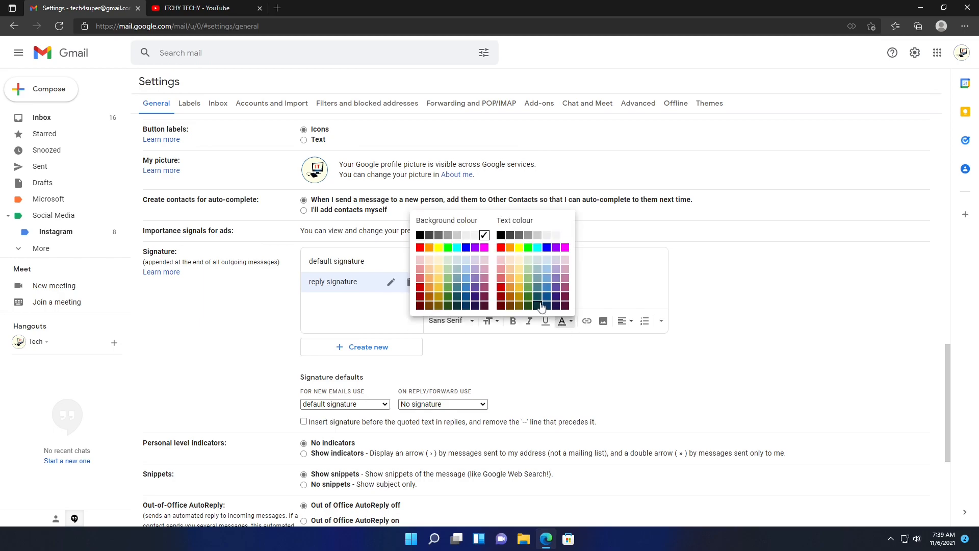
click(535, 301)
click(573, 273)
- Set 'reply signature' as the signature for replies and forwards
click(480, 404)
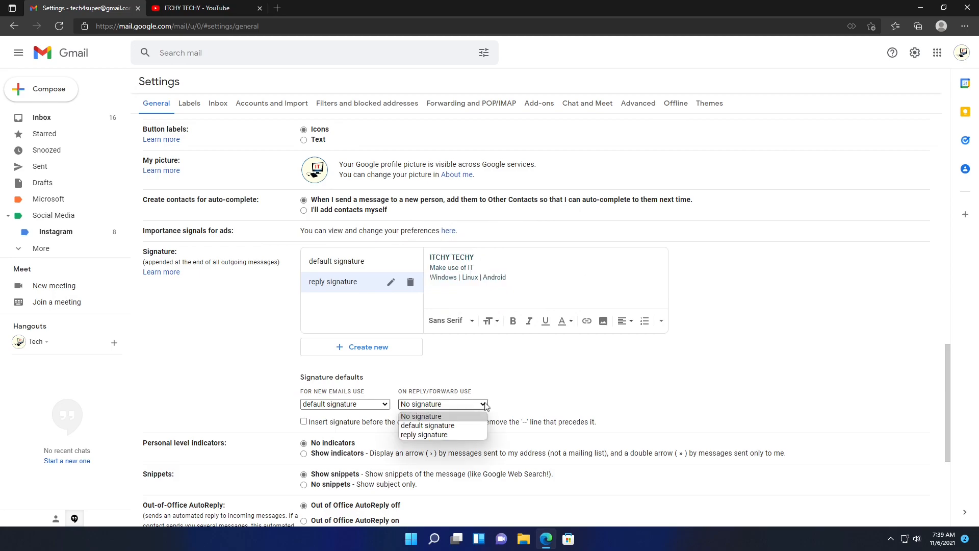
click(457, 435)
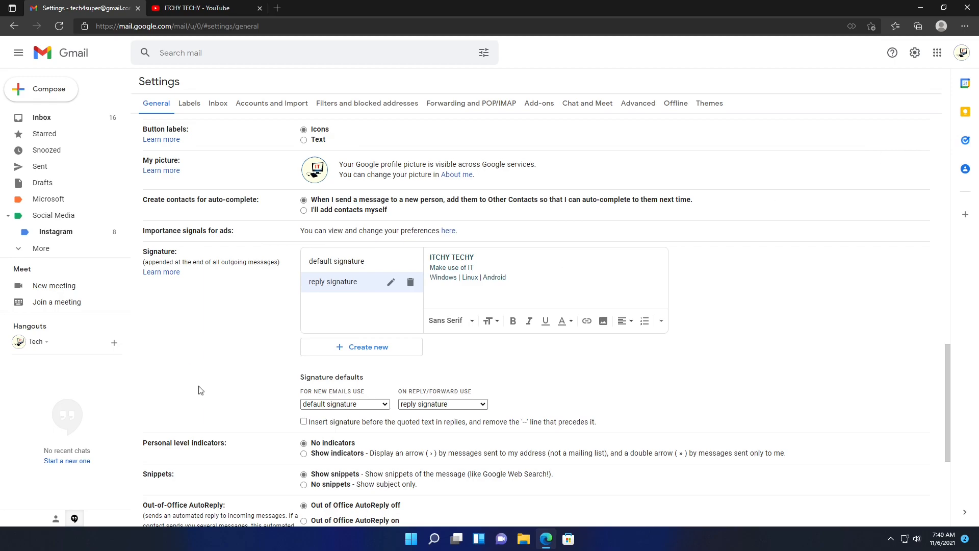
scroll(201, 390, down, 5)
- Save the settings and reply to the Test signature email with 'This is a test reply.'
click(516, 469)
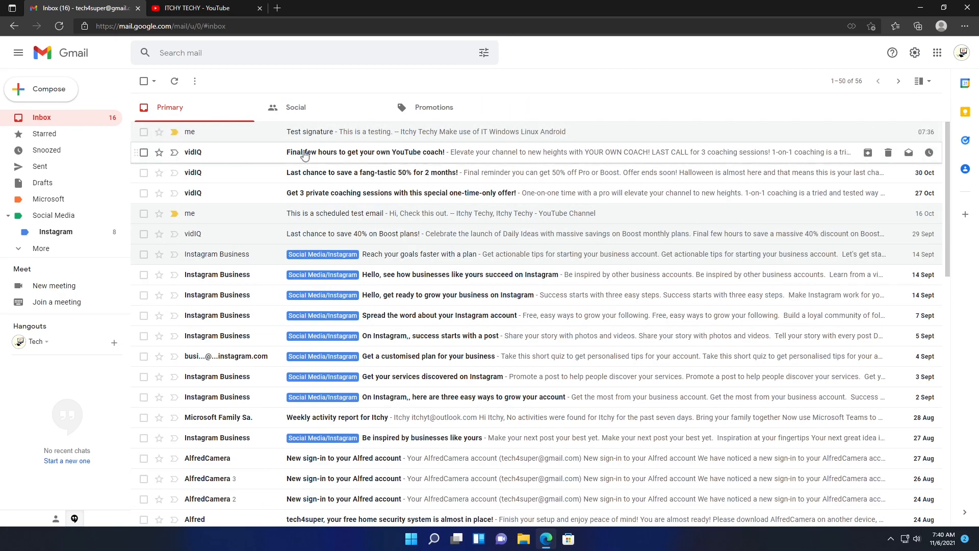
click(365, 133)
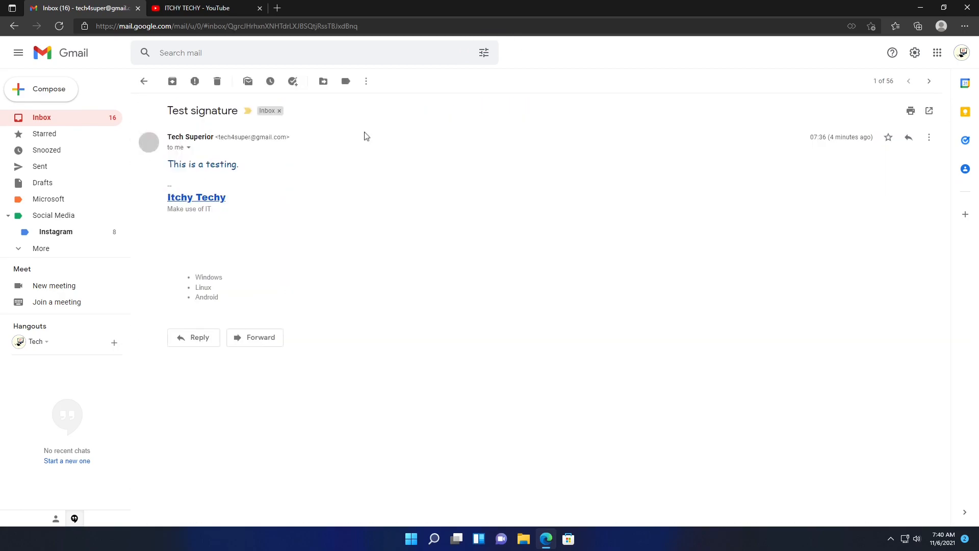
click(199, 337)
text(This is a test reply.)
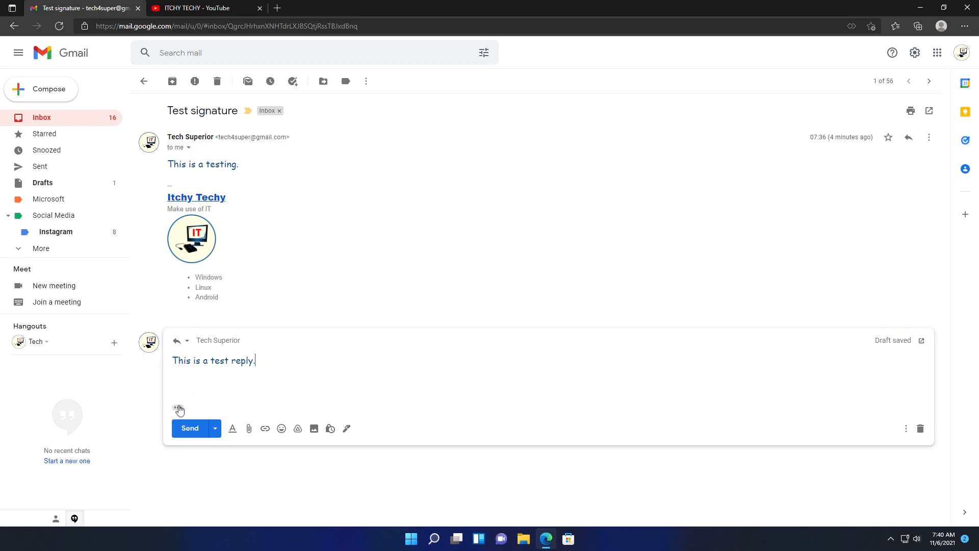
- Send the reply showing its ITCHY TECHY signature, then reopen the thread to check it
click(177, 407)
scroll(275, 379, down, 3)
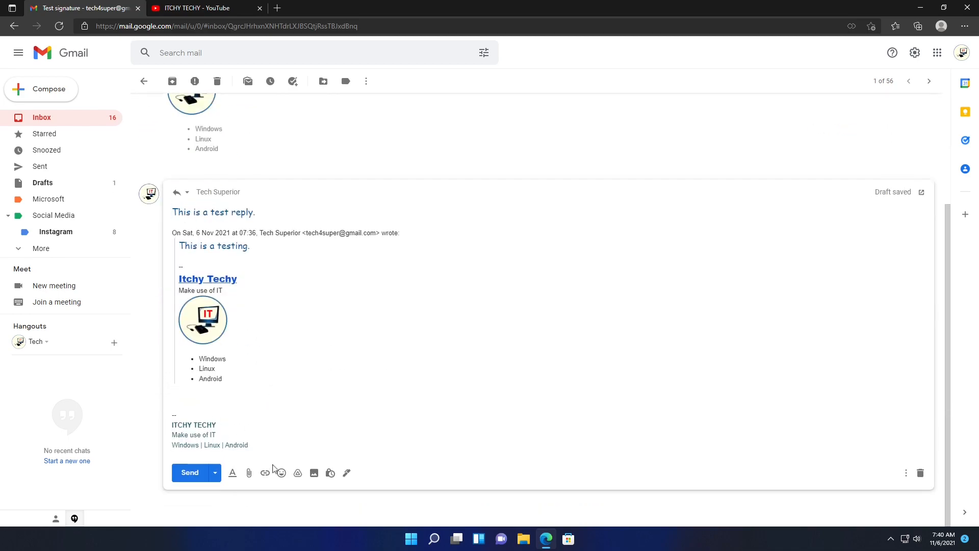
click(191, 473)
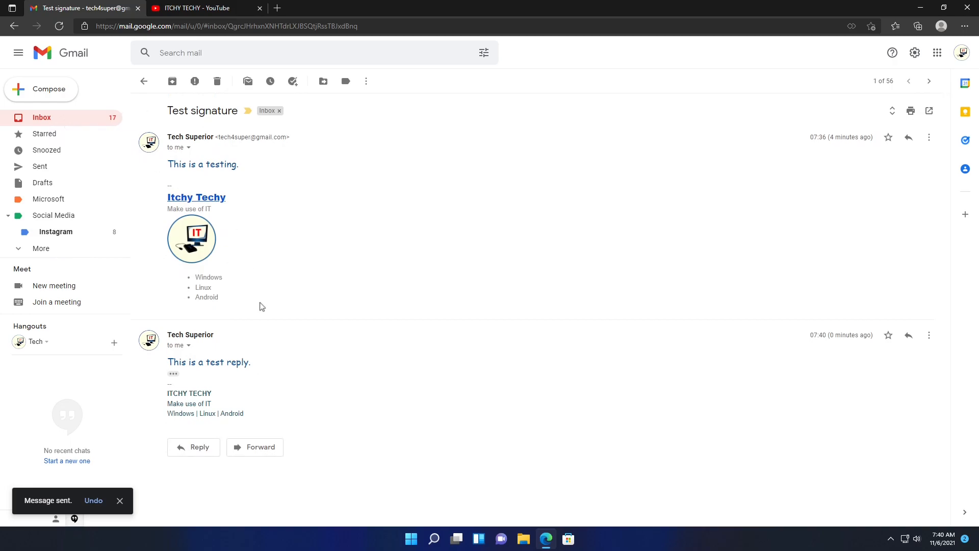
click(50, 120)
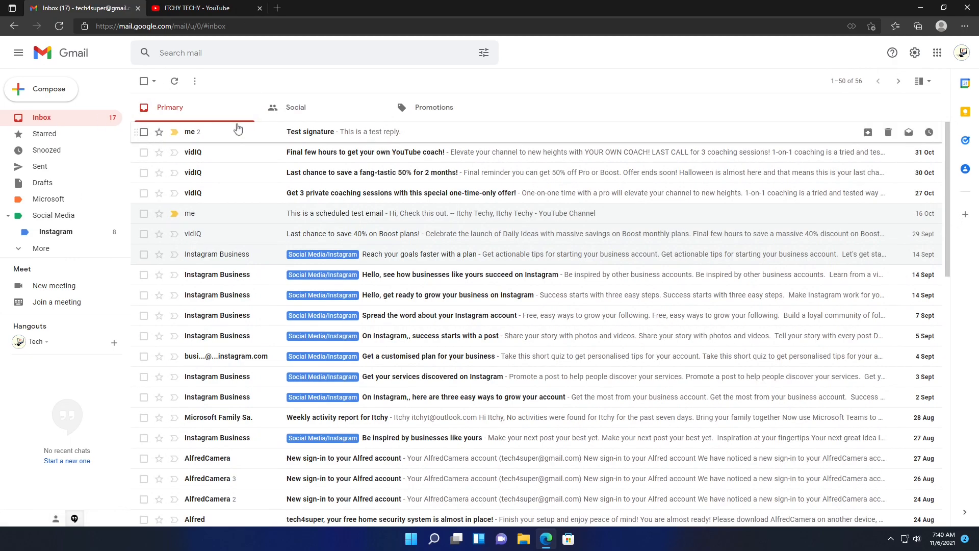
click(391, 133)
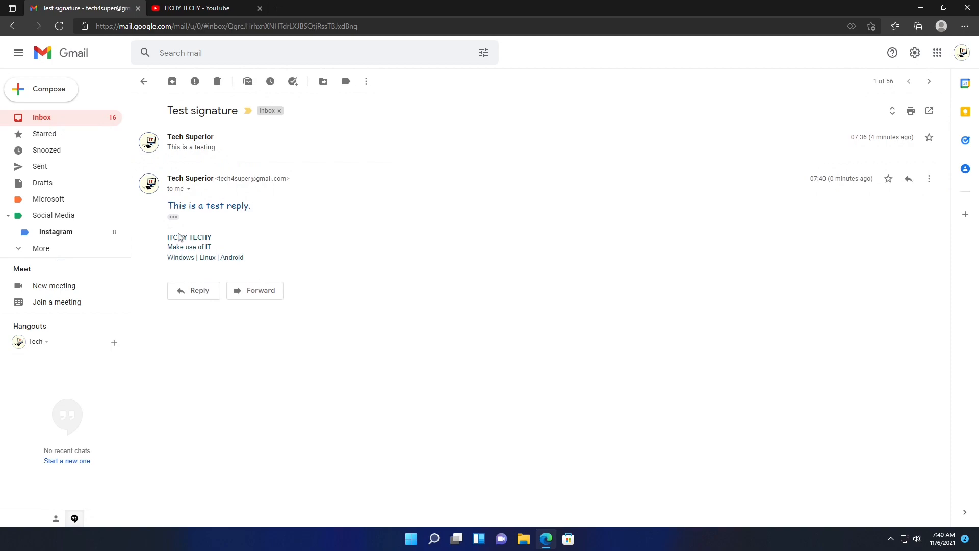
click(197, 154)
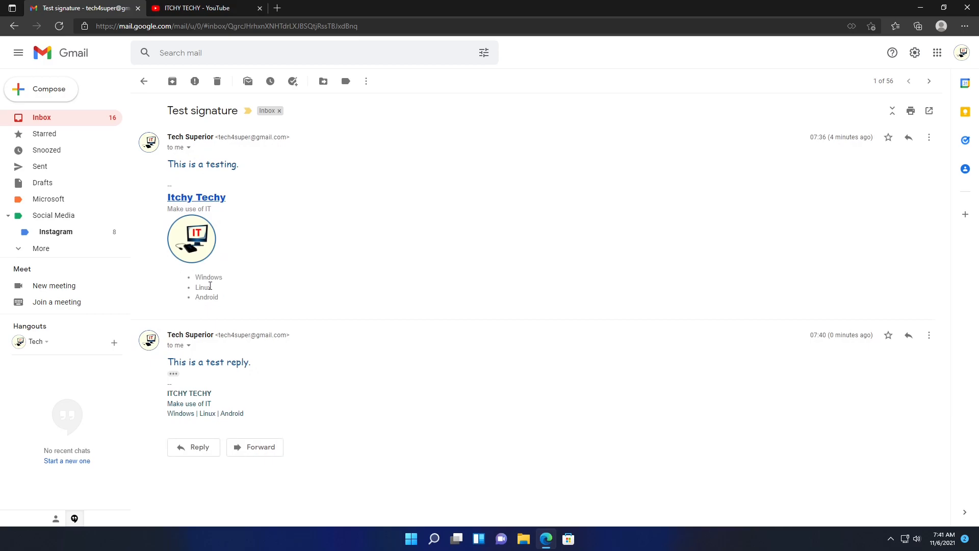
- Compose a new message carrying the Itchy Techy default signature and go to Manage signatures
click(69, 122)
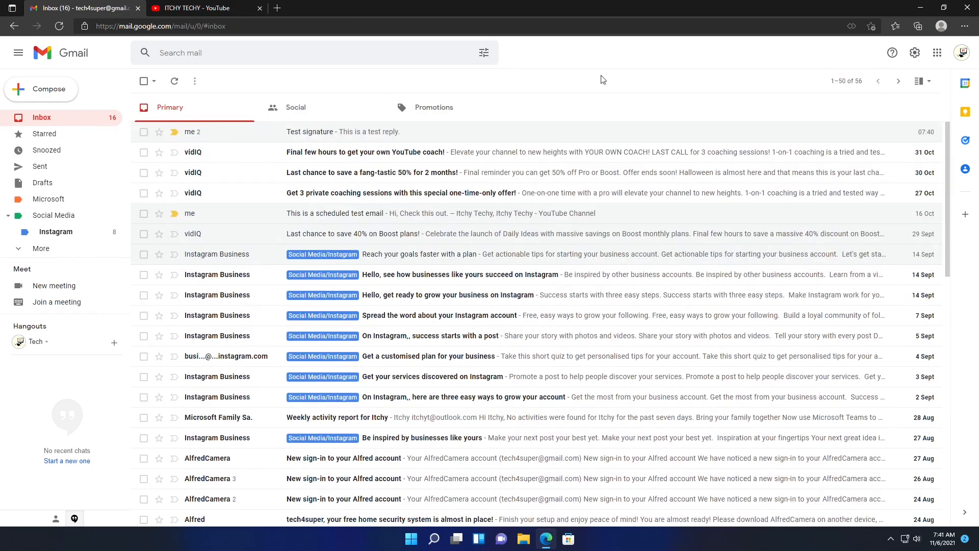
click(49, 92)
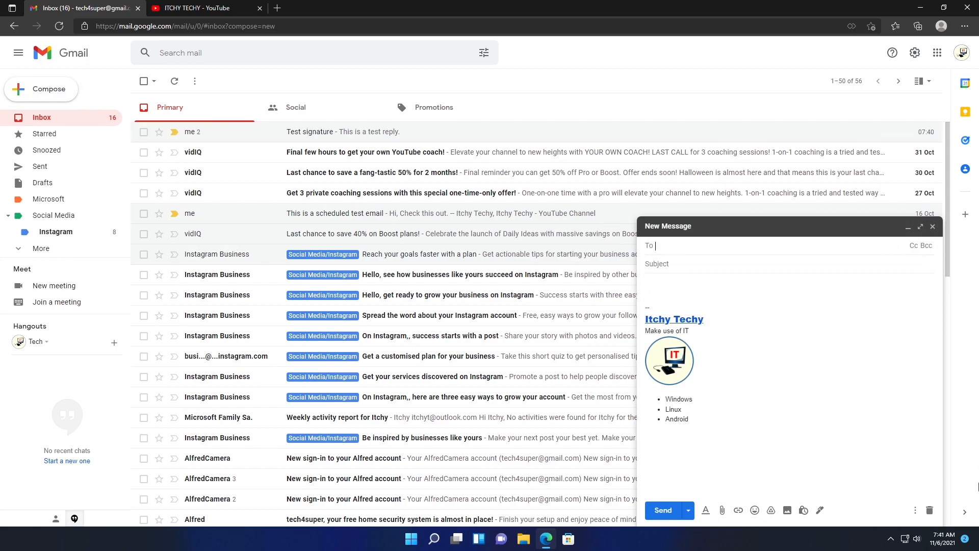
click(819, 511)
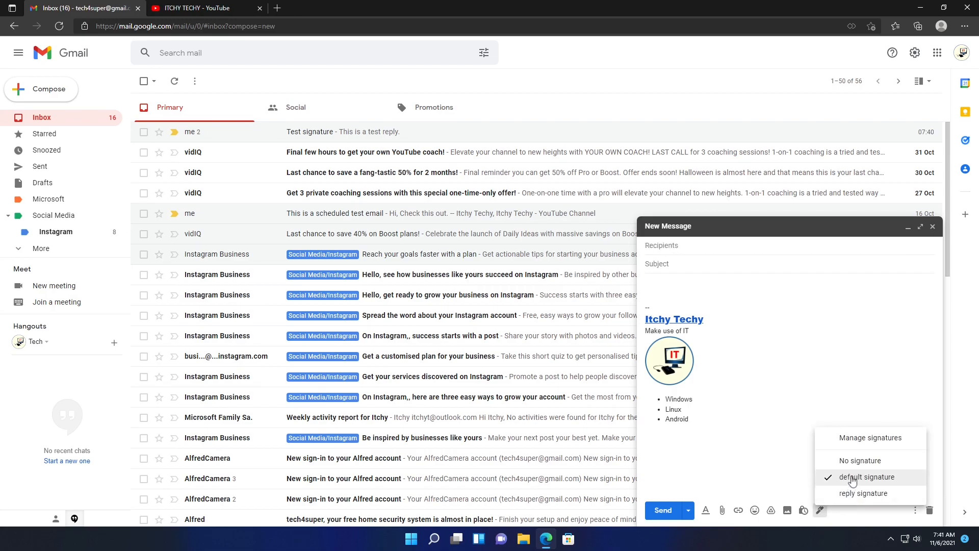
click(864, 438)
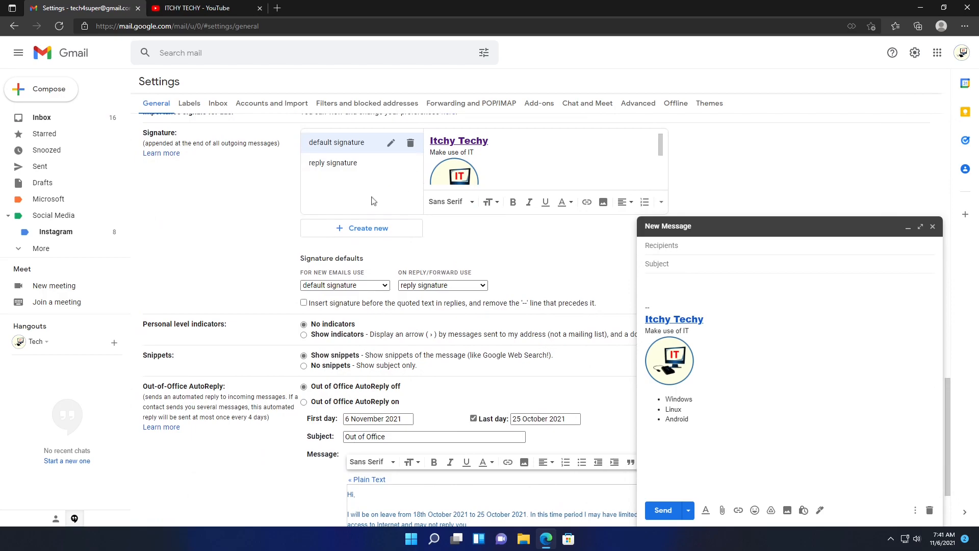
- Create a third signature named 'test' and save the signature settings
click(371, 228)
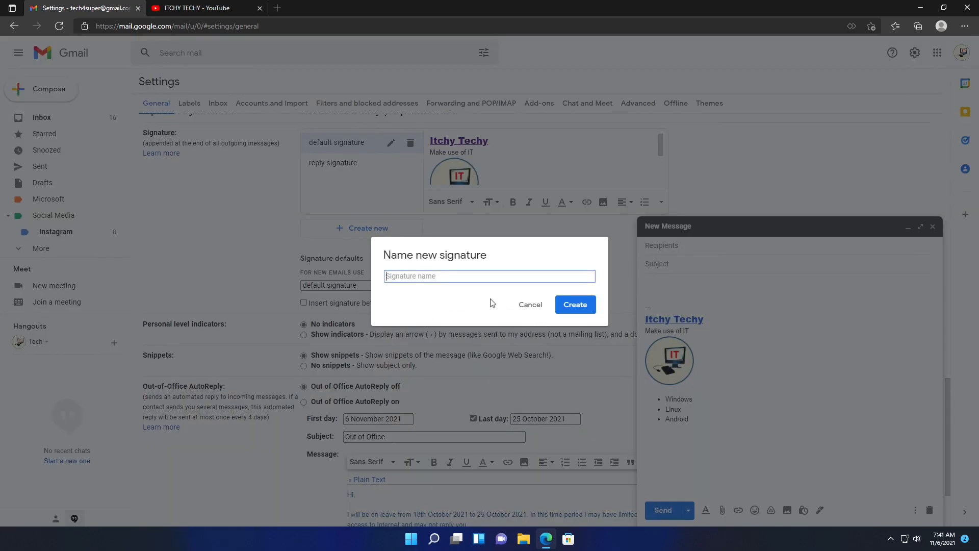
key(Escape)
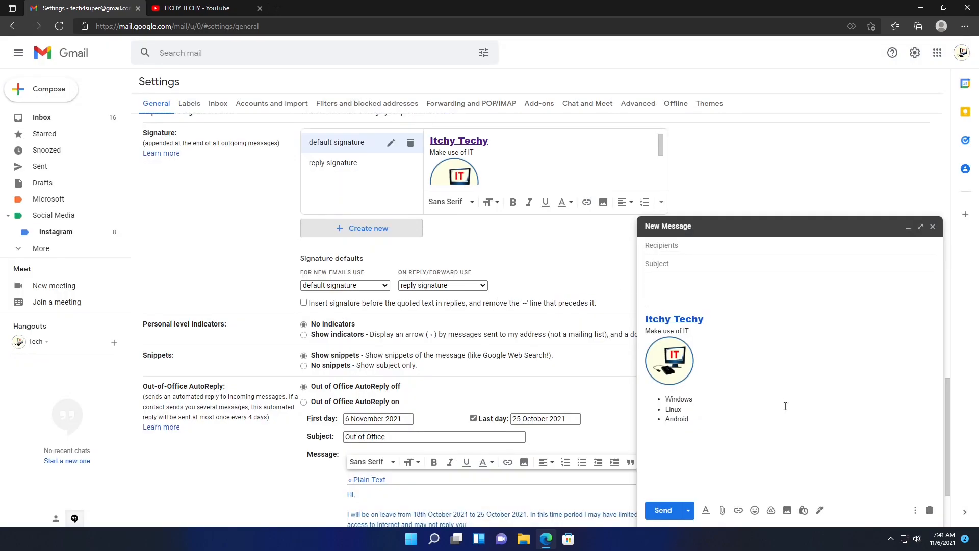
click(403, 229)
text(test)
key(Return)
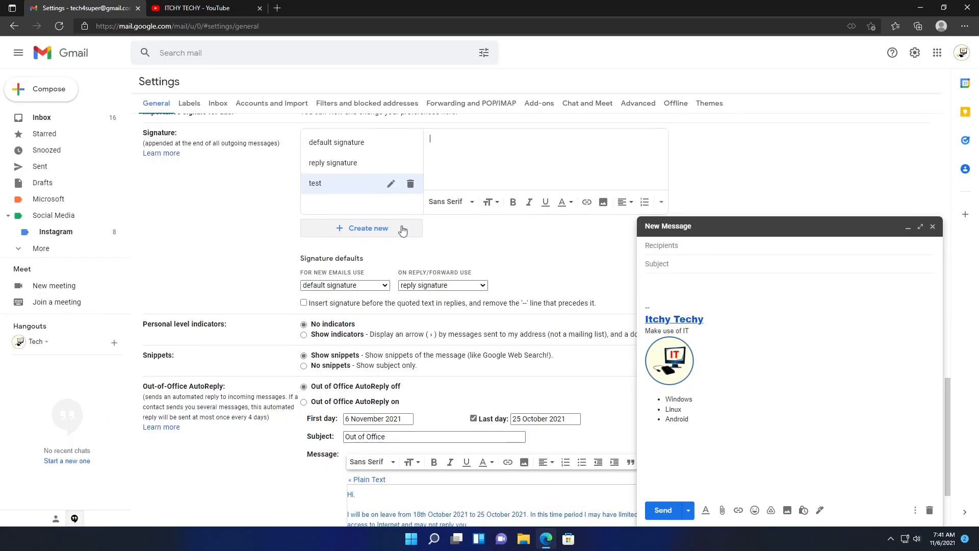
click(500, 156)
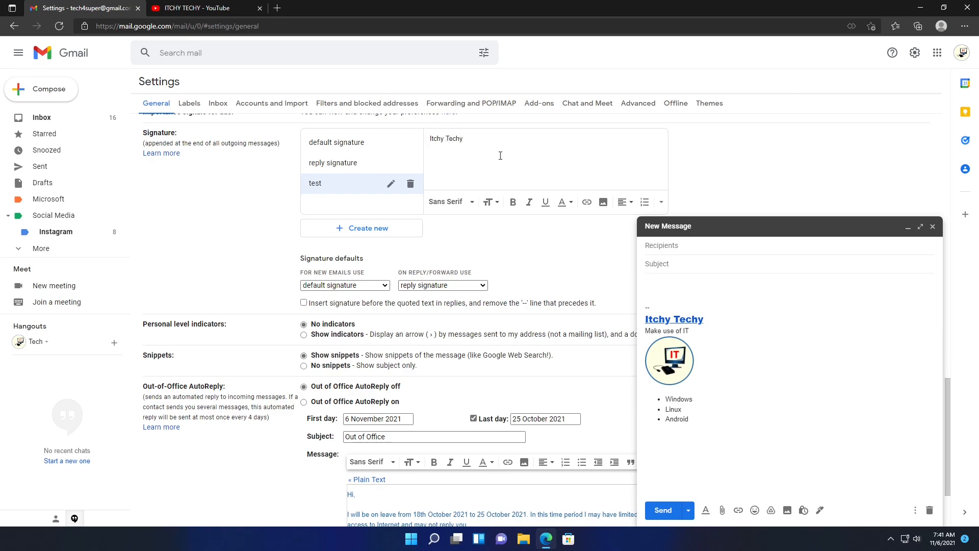
scroll(469, 226, down, 2)
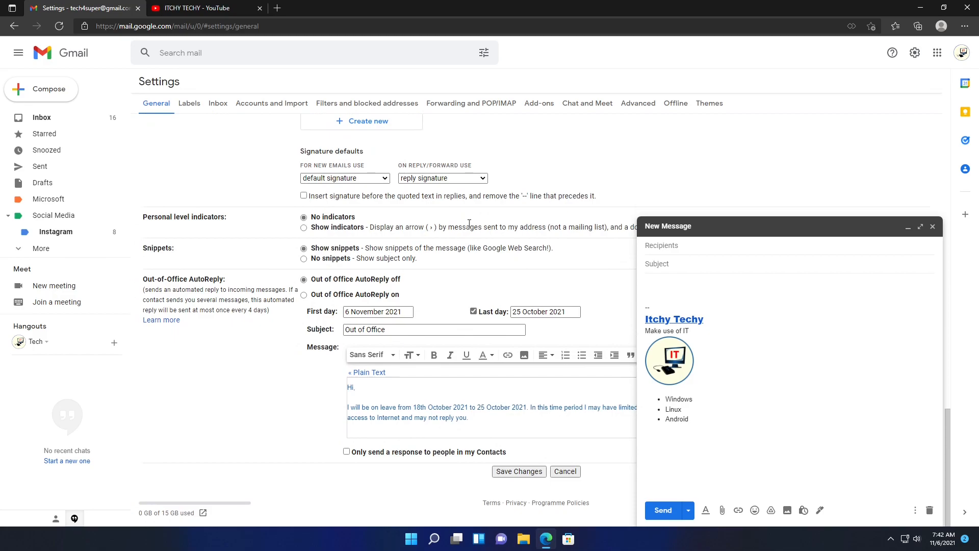
click(525, 473)
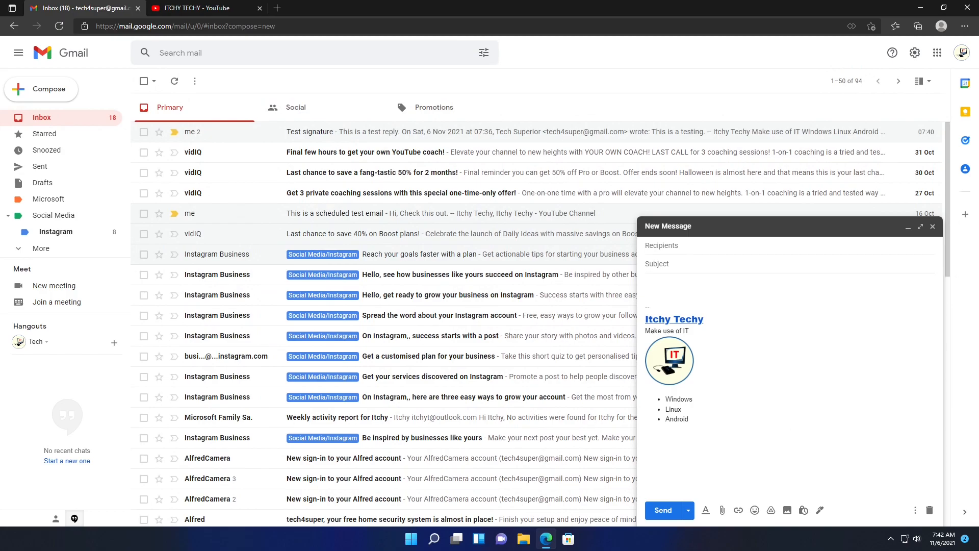
- Close the open draft and start a fresh message
click(819, 510)
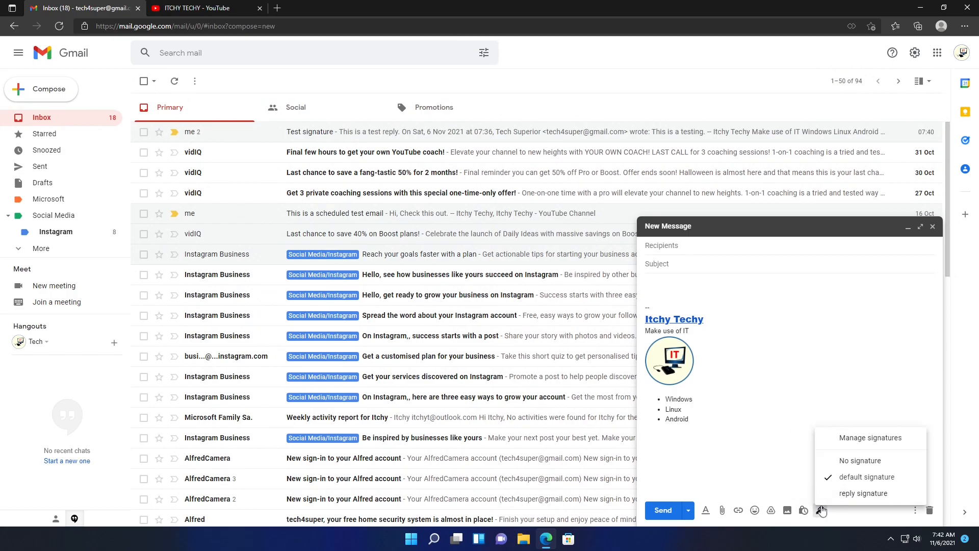
click(932, 226)
click(75, 96)
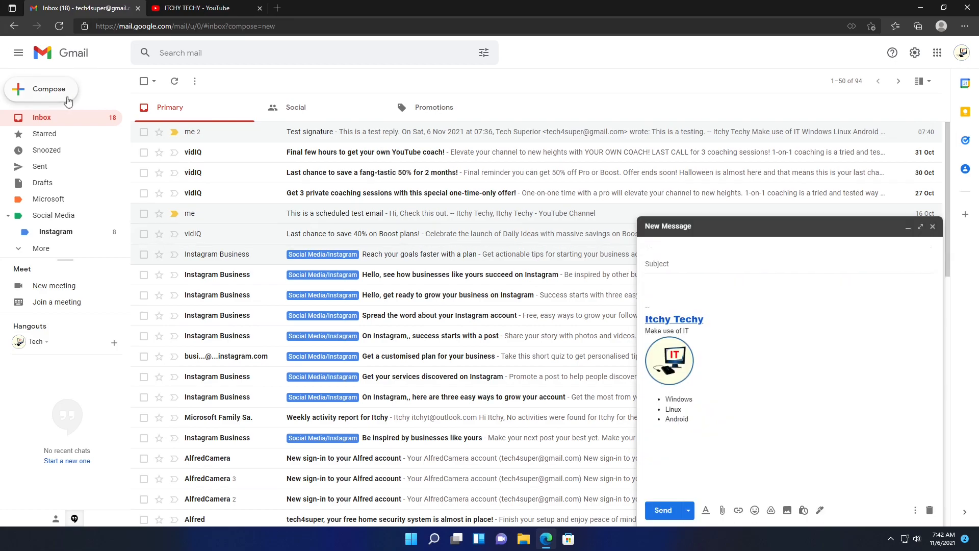
- Switch the message's signature to test, then reply signature, then back to the default
click(820, 510)
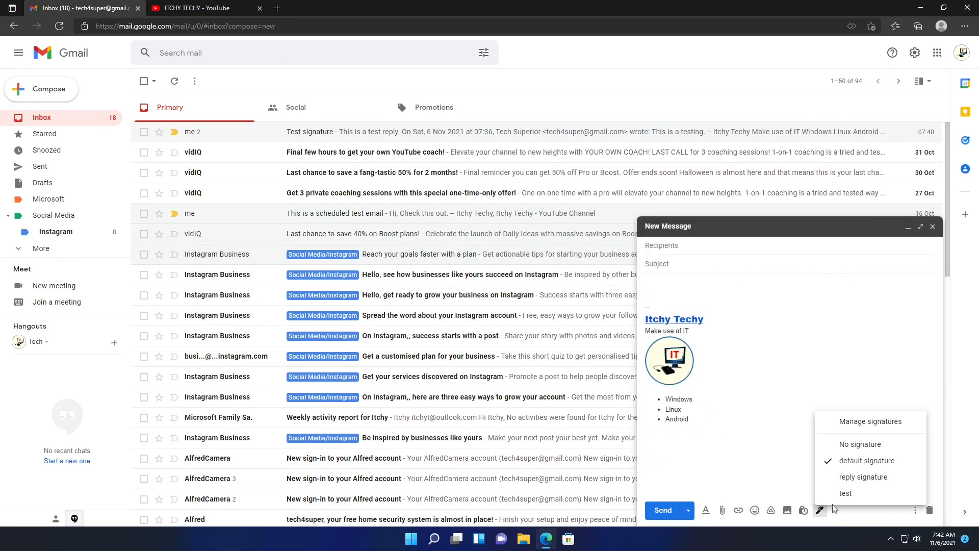
click(867, 495)
click(821, 511)
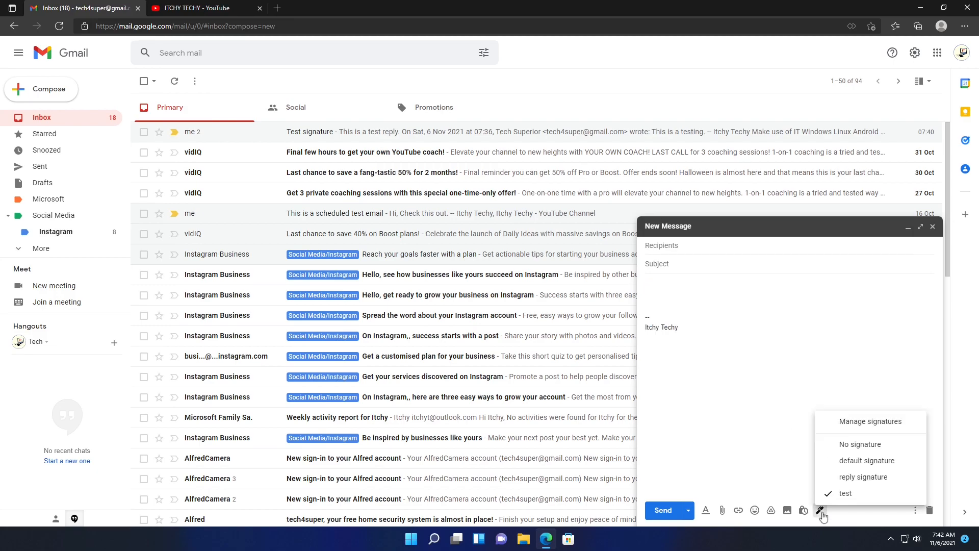
click(856, 481)
click(819, 510)
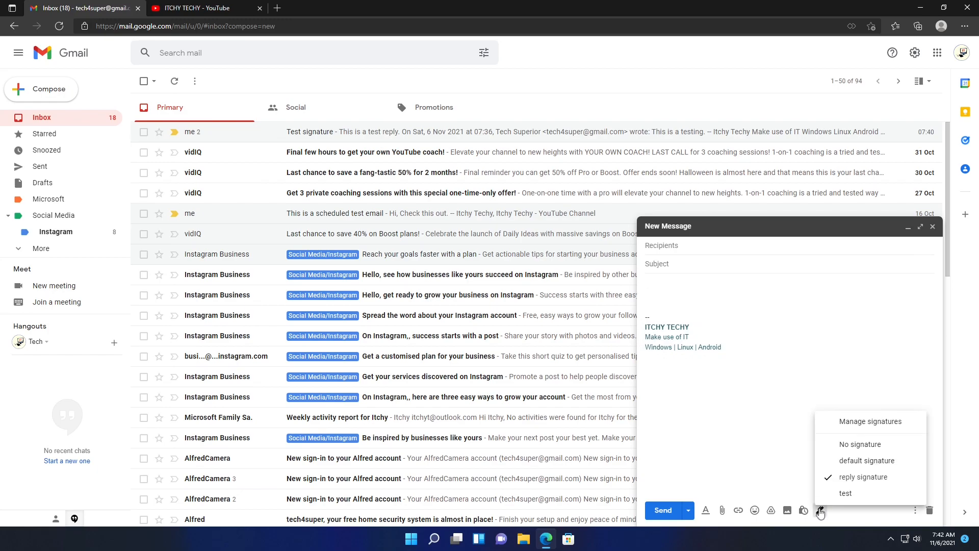
click(867, 464)
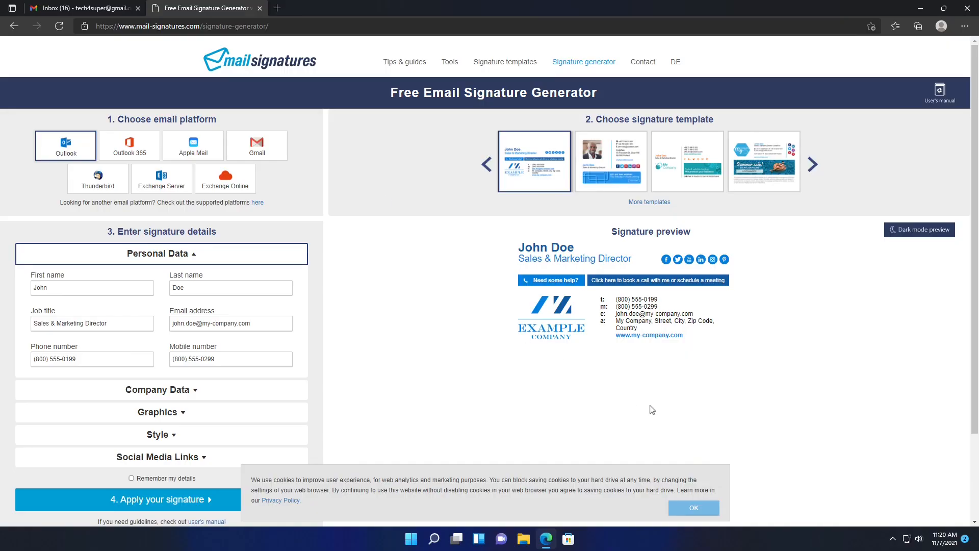
- Accept the cookie banner with OK on the CodeTwo generator page
click(694, 508)
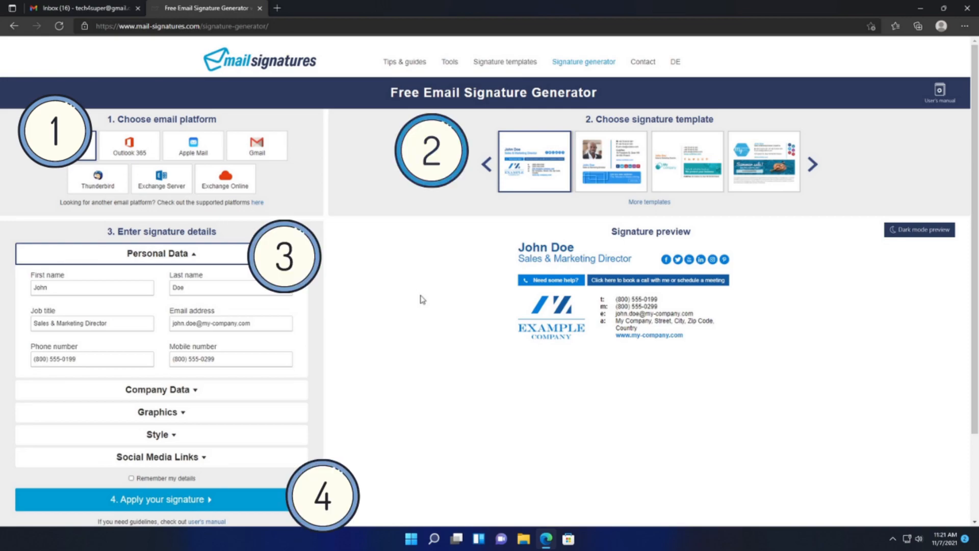
- Set first name ITCHY, last name TECHY and job title 'Make use of IT'
double_click(112, 290)
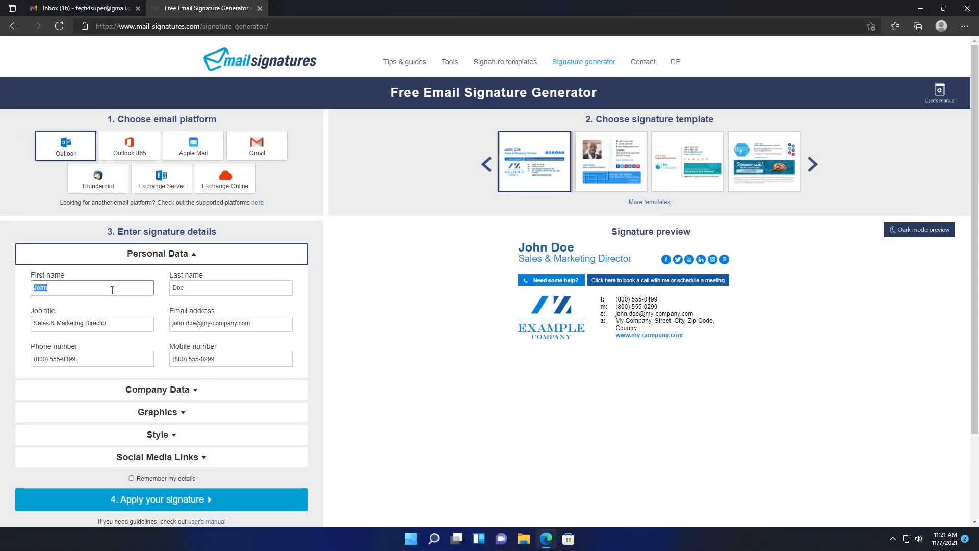
text(ITCHY)
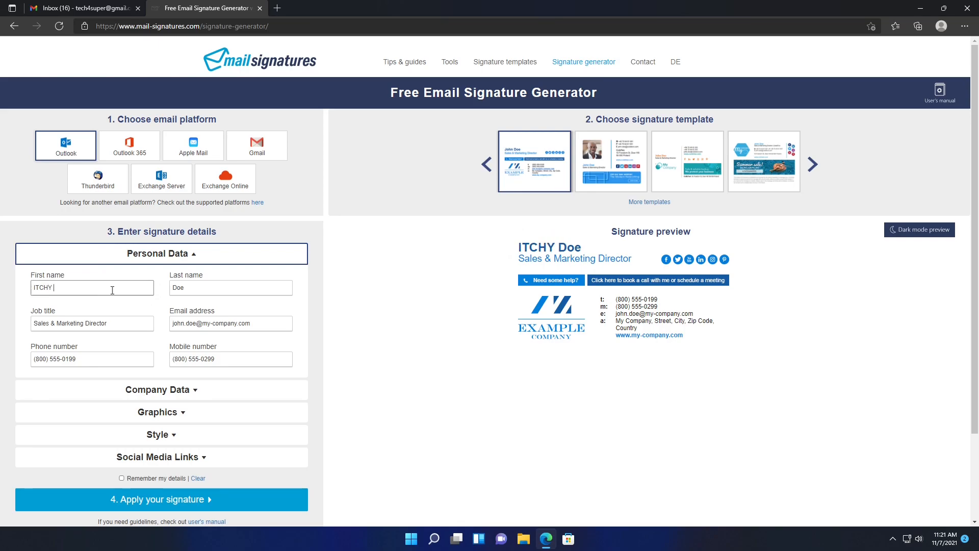
key(Tab)
text(Te)
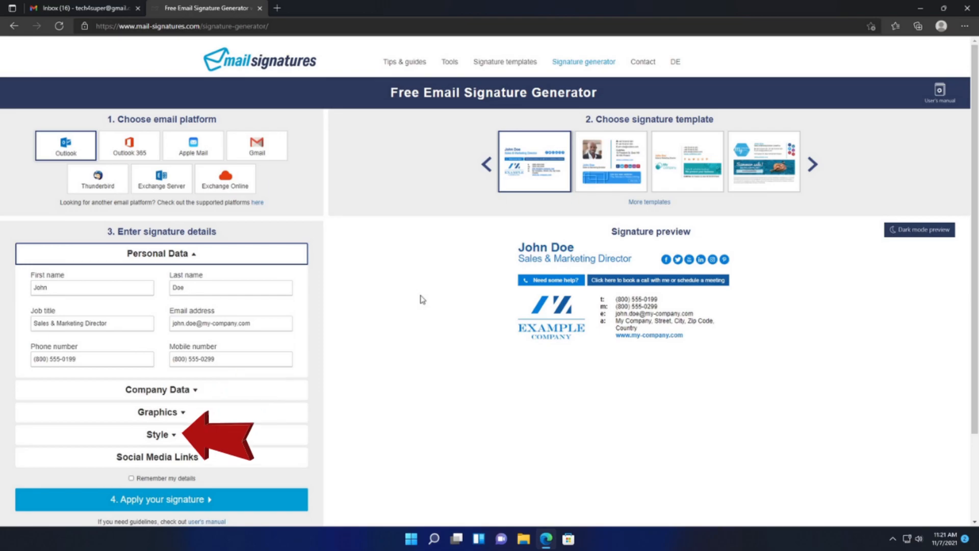
text(TECHY)
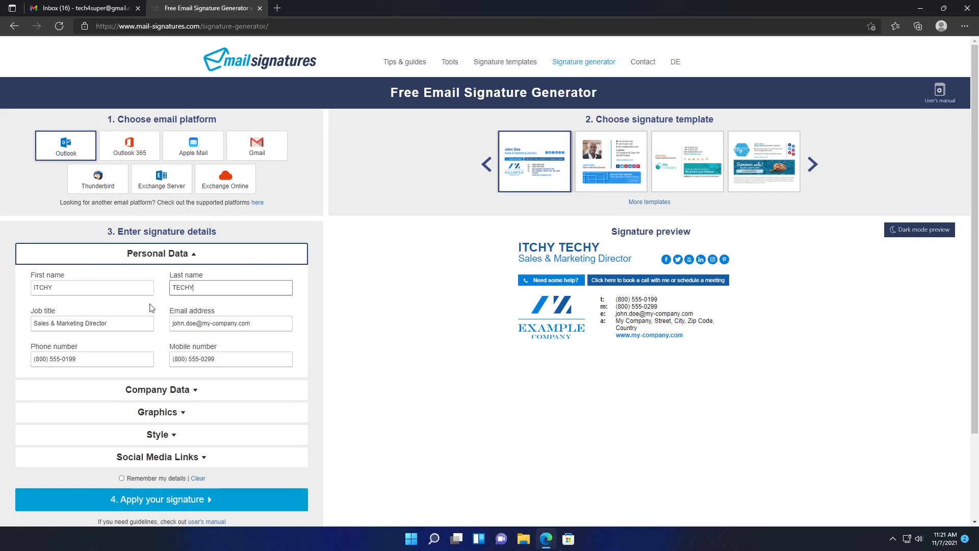
triple_click(132, 327)
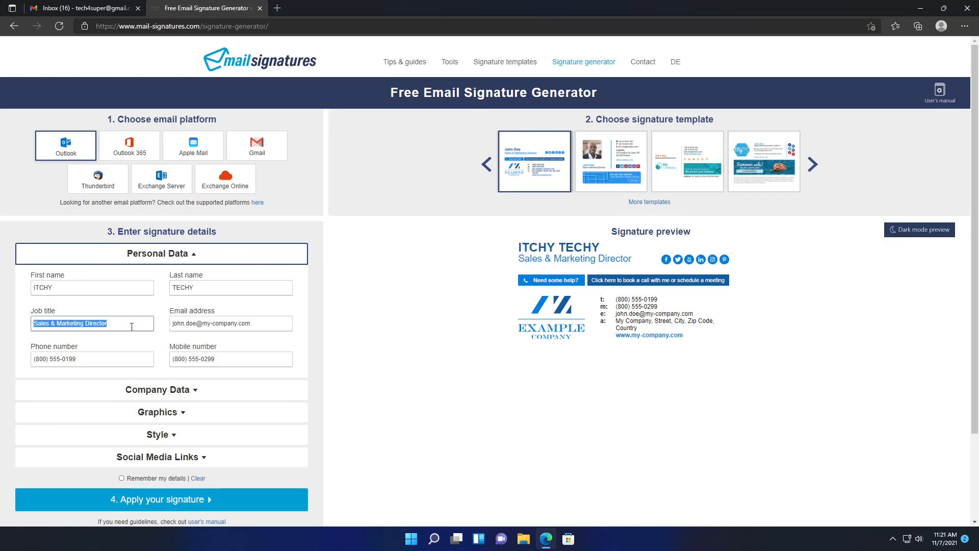
text(M)
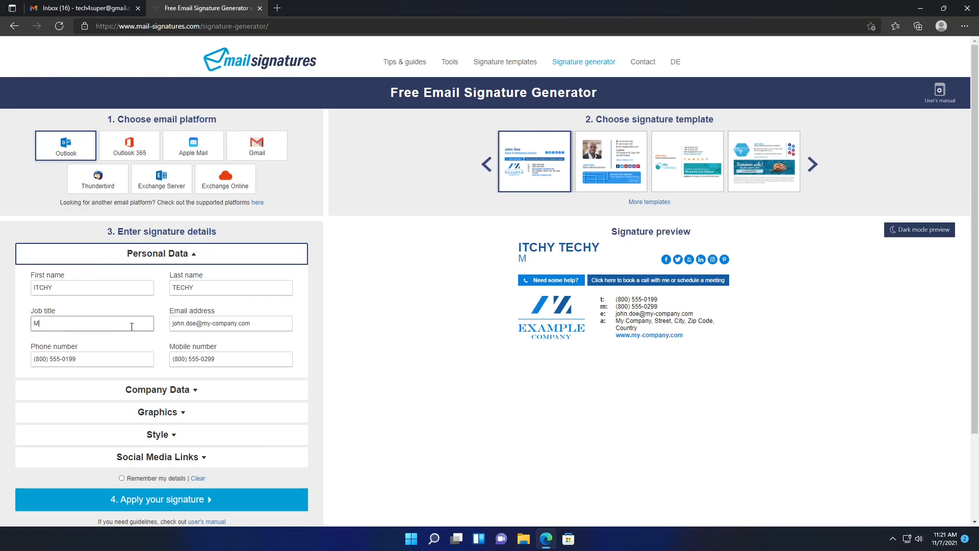
text(ake Use)
key(BackSpace)
key(BackSpace)
text(u)
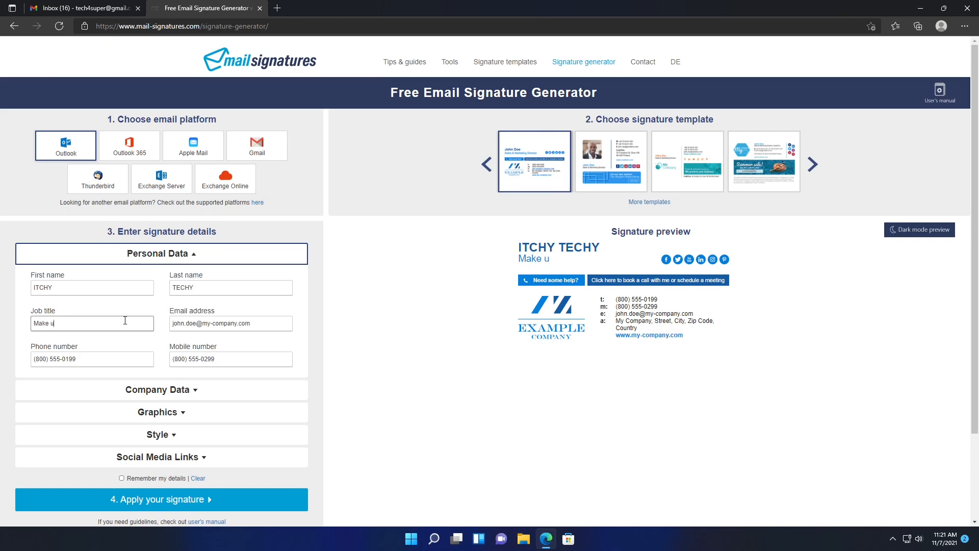
text(se of IT)
- Replace the placeholder e-mail with the owner's Gmail address and expand Company Data
triple_click(266, 327)
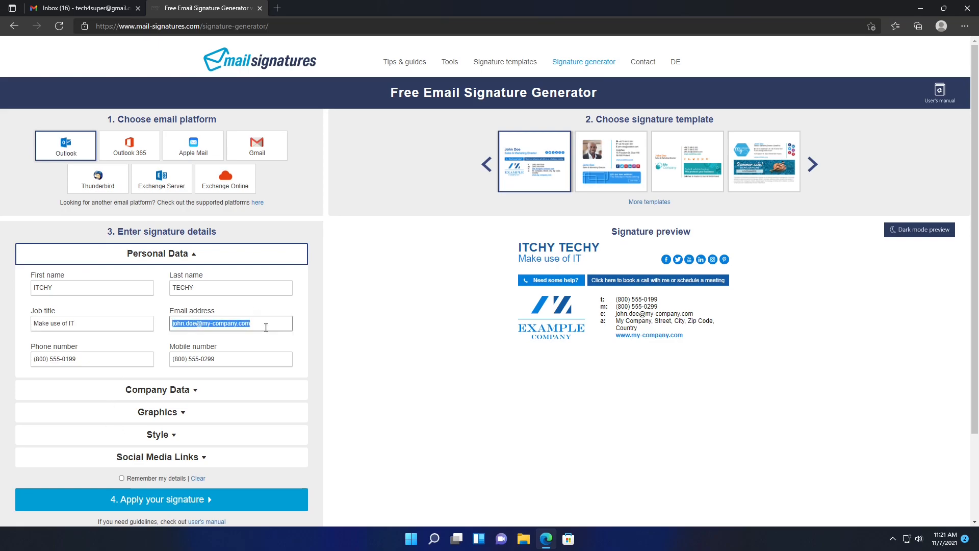
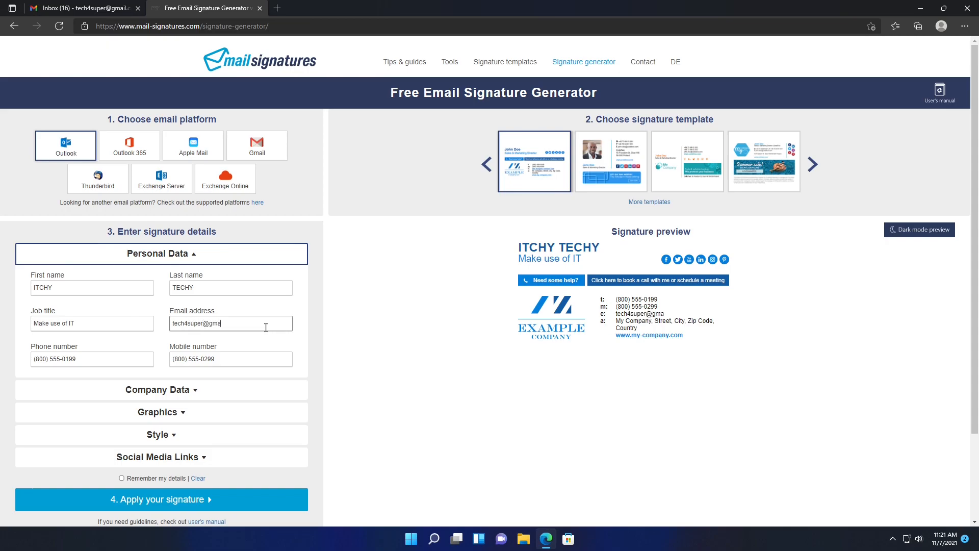
key(Tab)
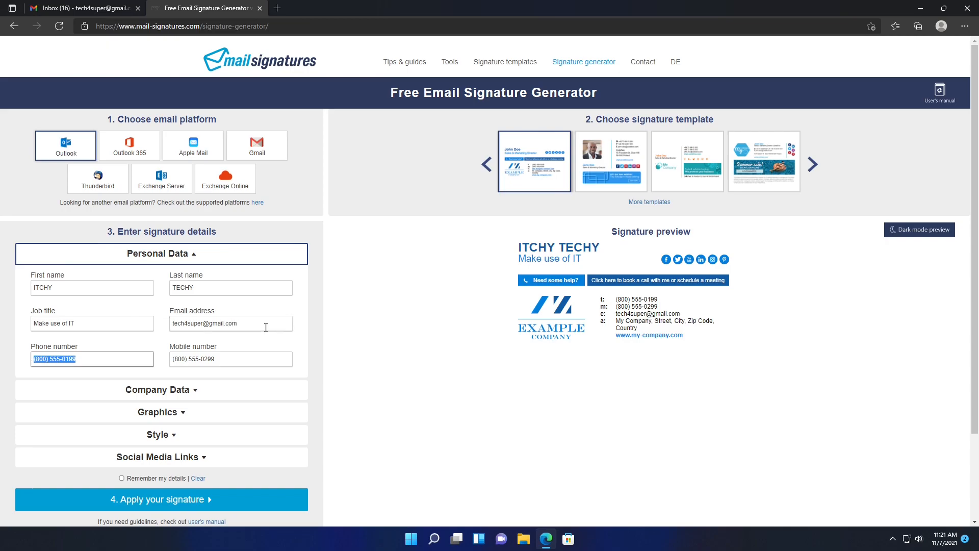
key(Tab)
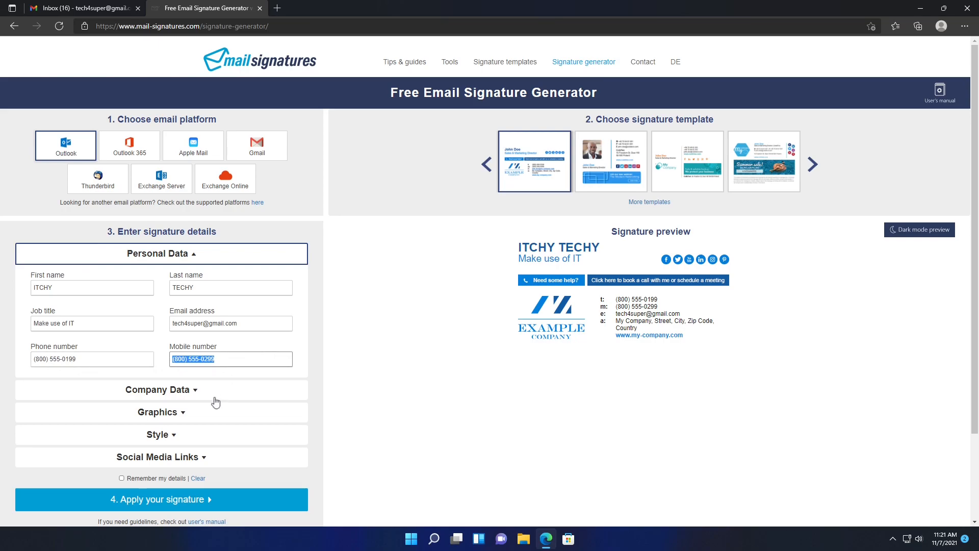
click(188, 390)
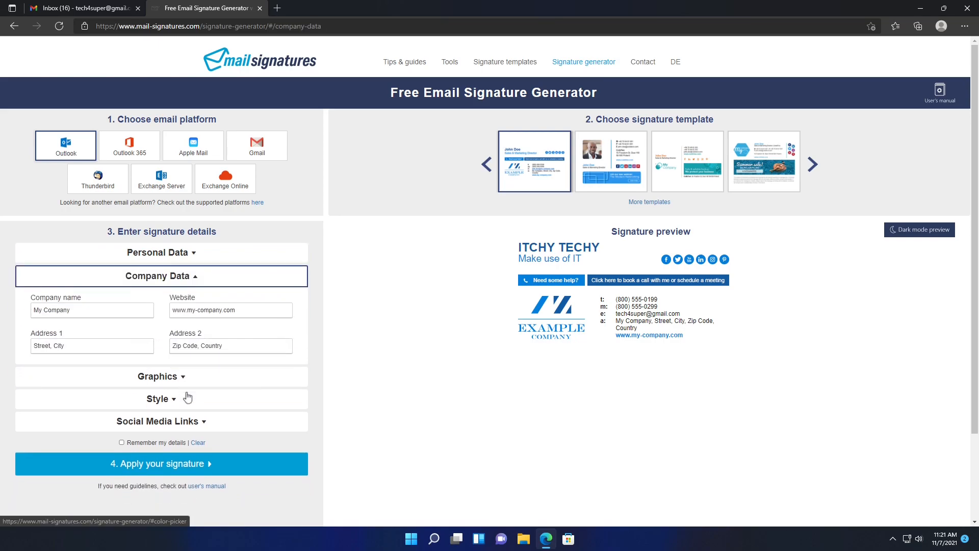
- Set company name Itchy Techy and paste the YouTube channel URL as the website
click(139, 315)
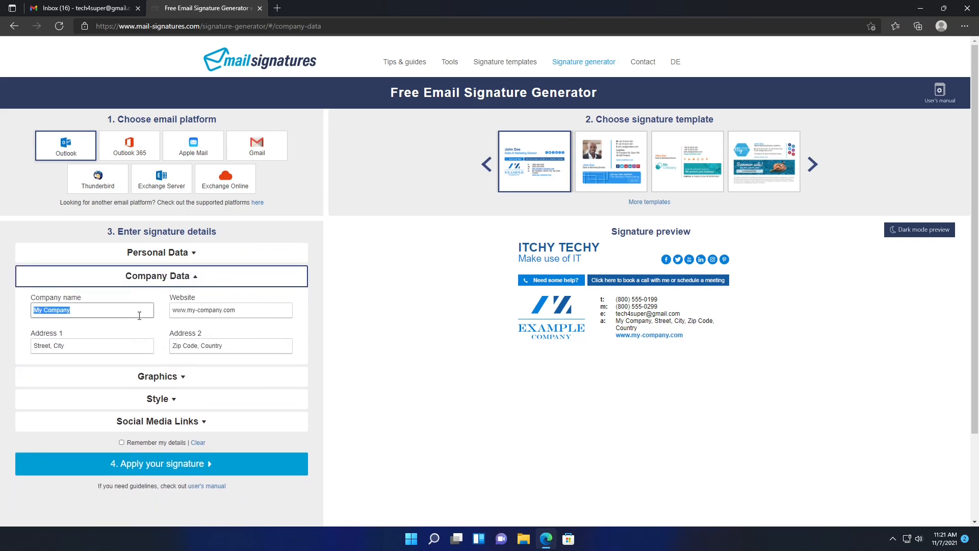
text(Itchy )
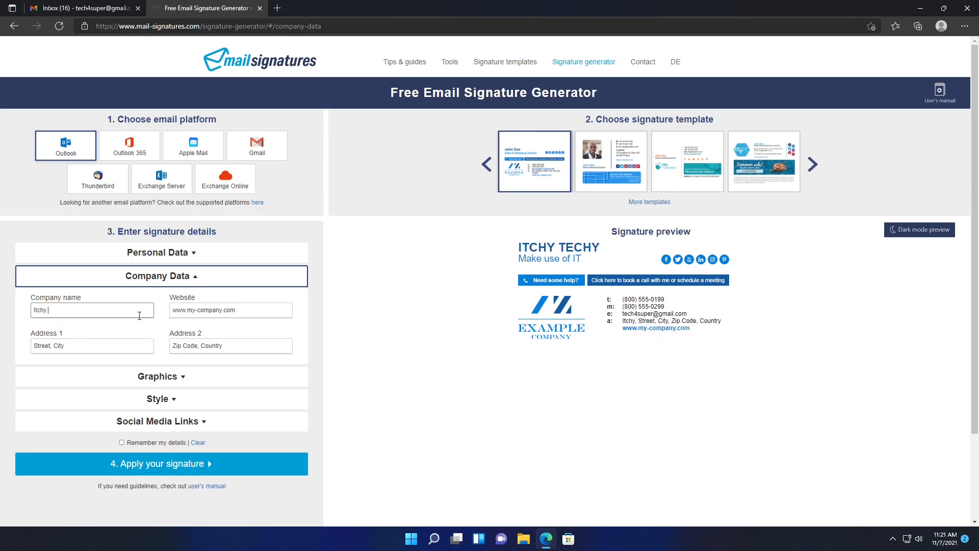
text(Techy)
key(Tab)
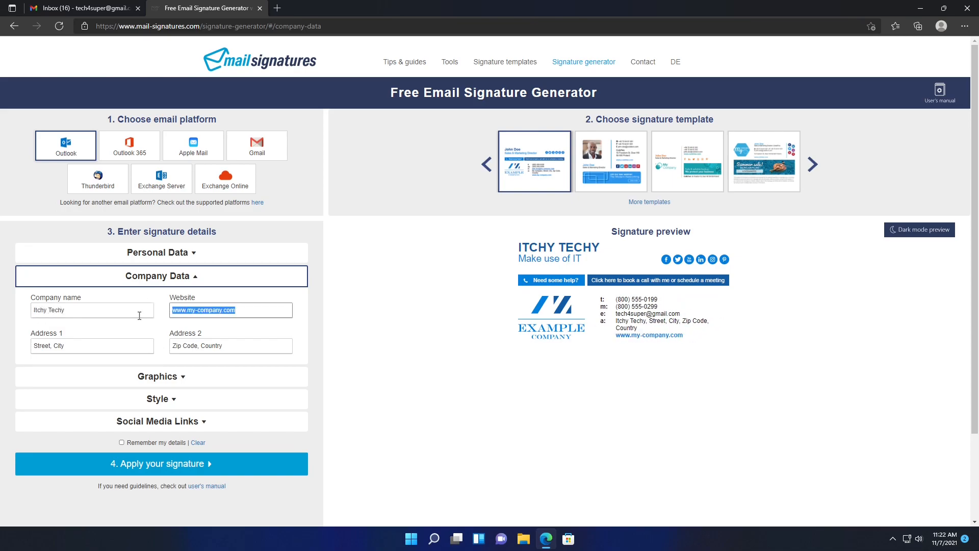
click(278, 14)
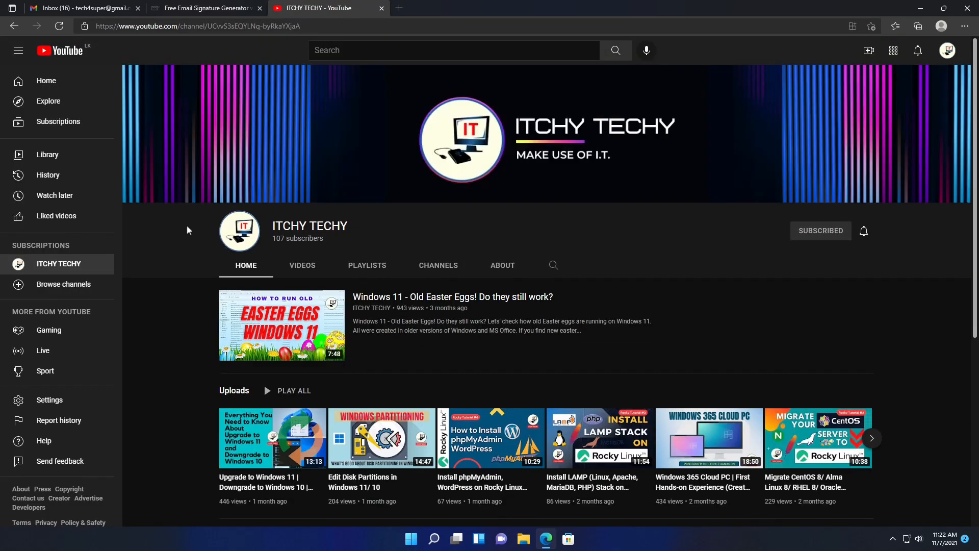
click(327, 26)
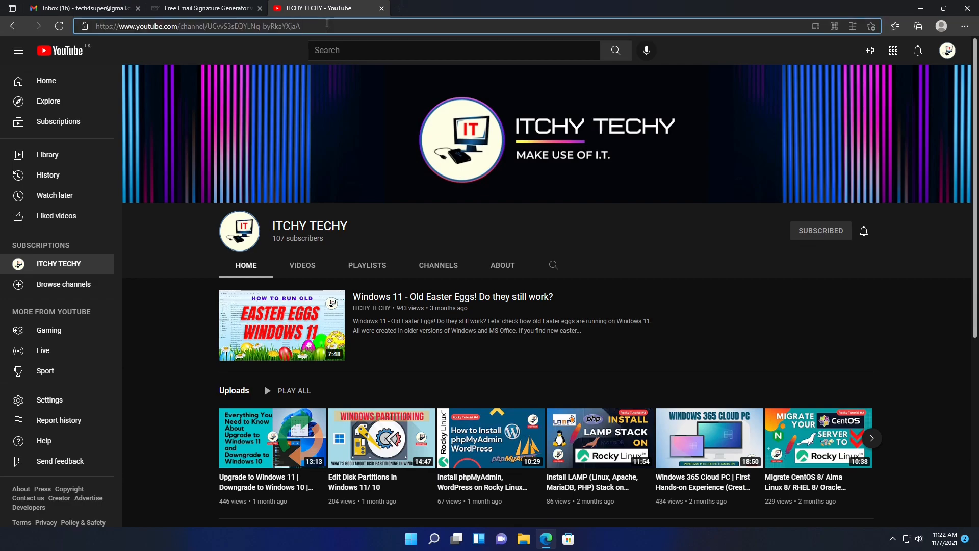
key(ctrl+c)
click(206, 8)
key(ctrl+v)
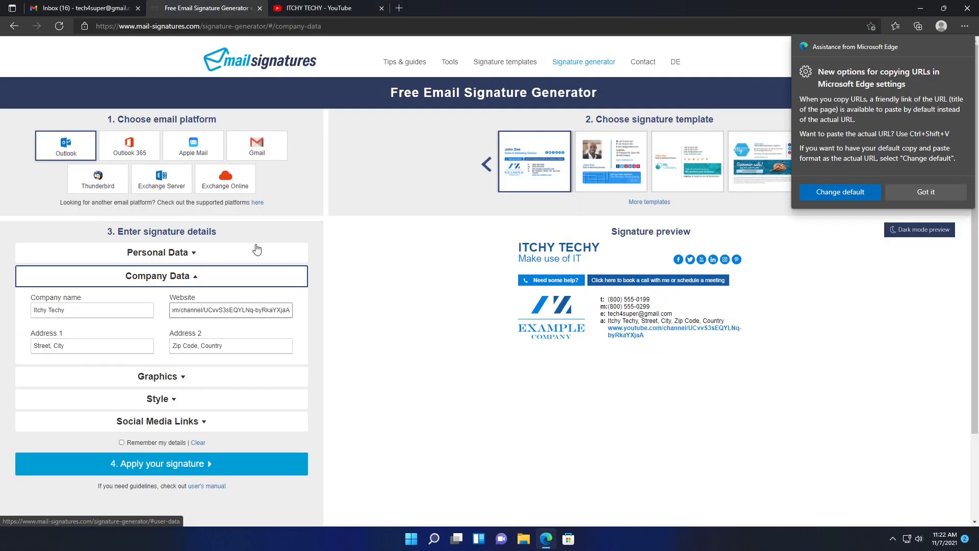
- Select the placeholder address lines, expand Graphics, and select the placeholder logo address
triple_click(138, 346)
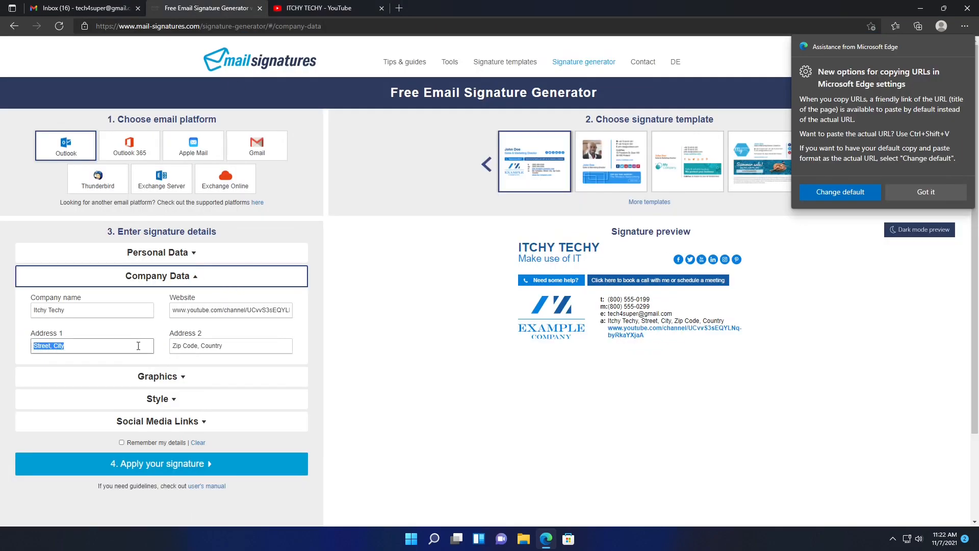
triple_click(259, 341)
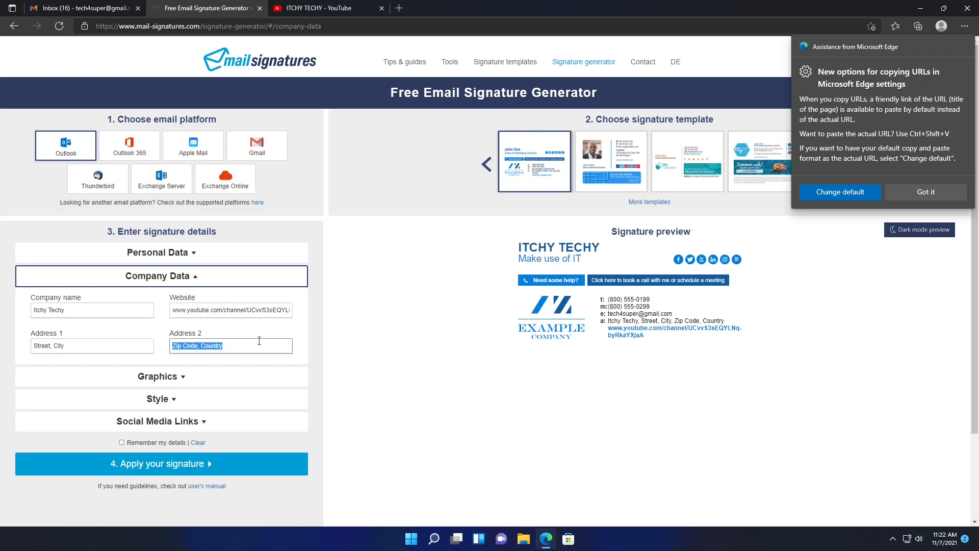
click(183, 378)
triple_click(196, 348)
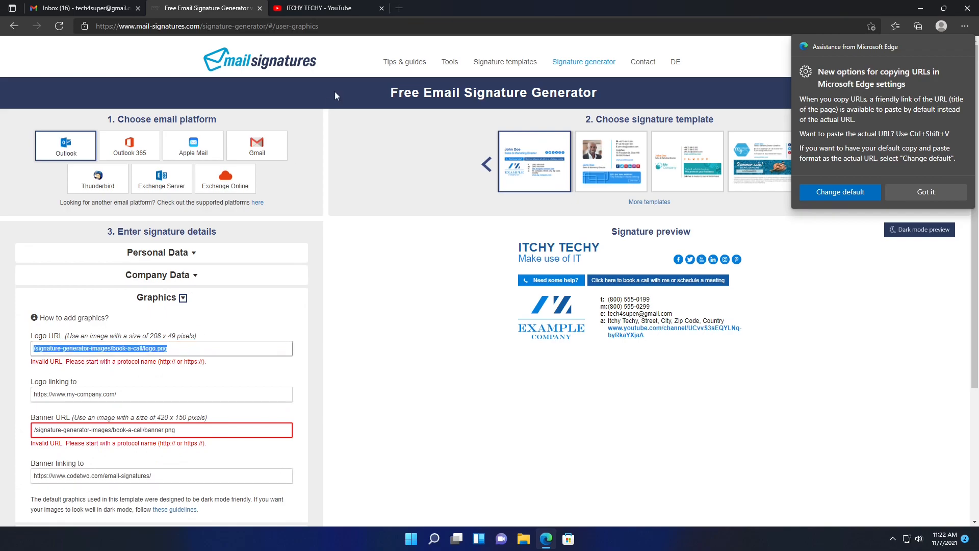
- Copy the ITCHY TECHY channel avatar's image link and paste it as the signature's Logo URL
click(330, 8)
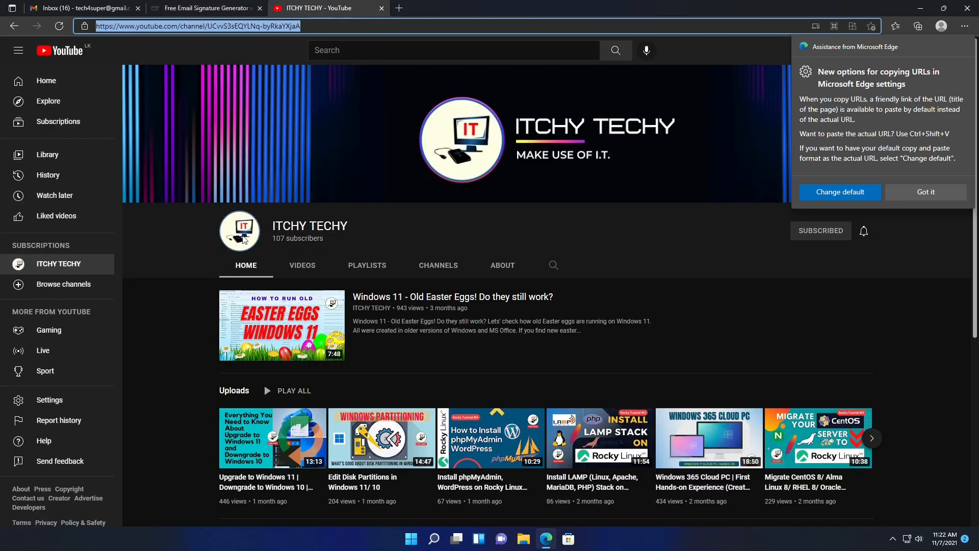
right_click(244, 240)
click(925, 196)
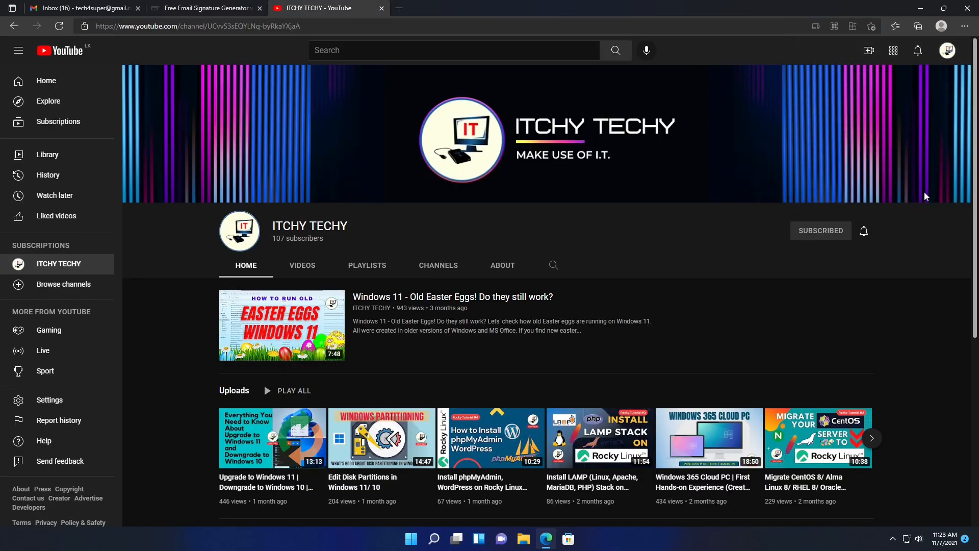
right_click(231, 233)
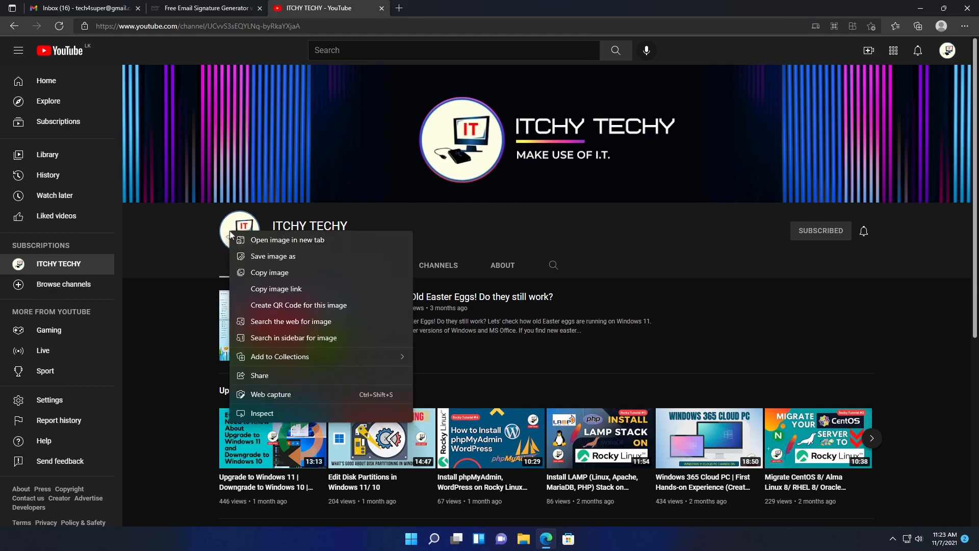
click(274, 289)
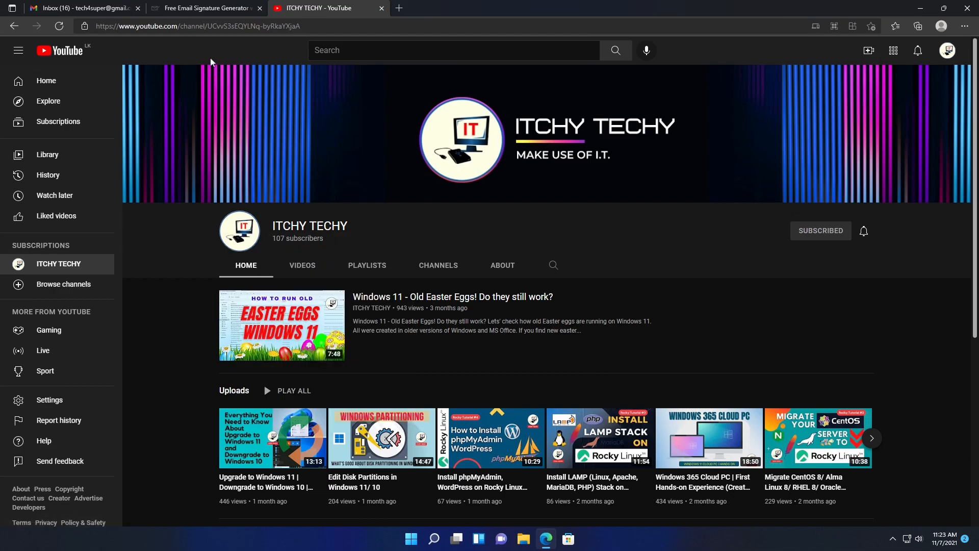
click(207, 9)
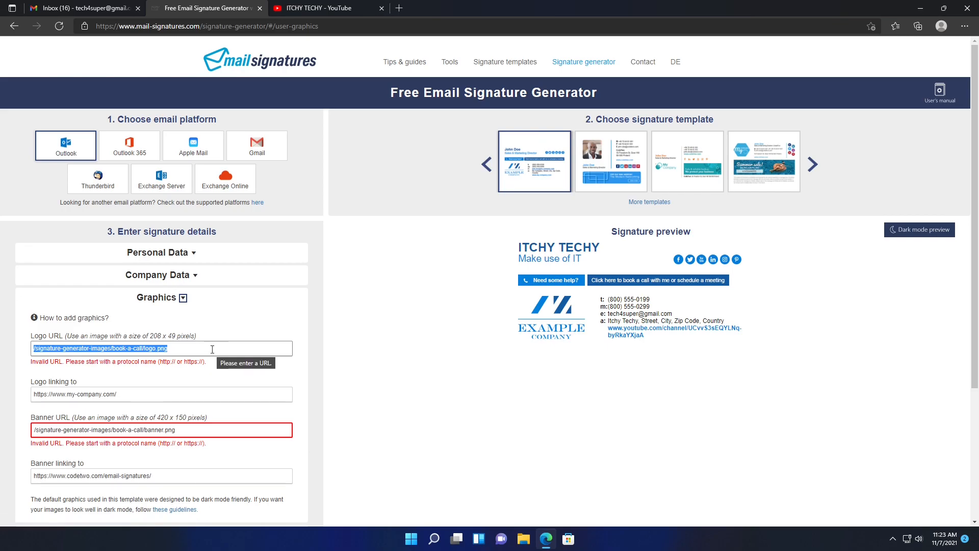
key(ctrl+v)
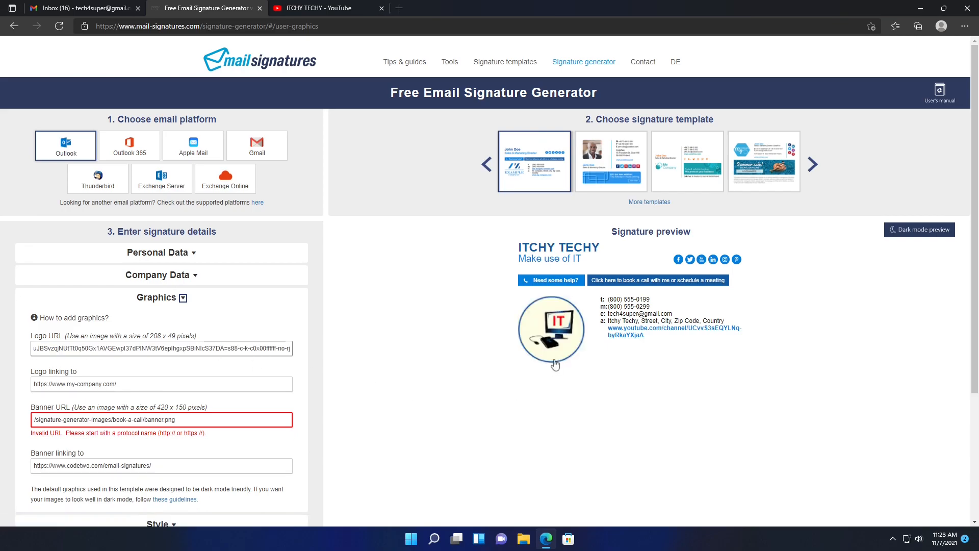
- Set Logo linking to the ITCHY TECHY channel's web address
click(256, 385)
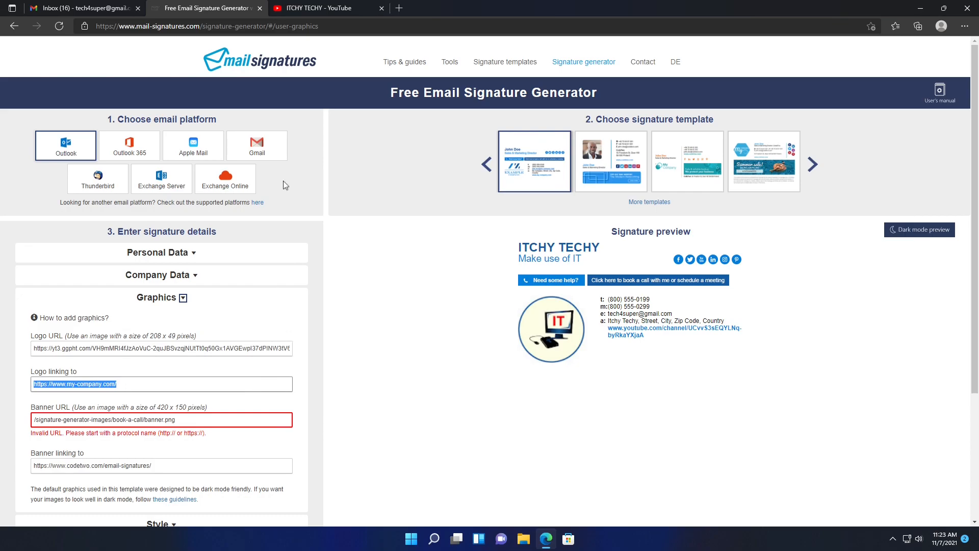
click(356, 11)
click(357, 25)
key(ctrl+c)
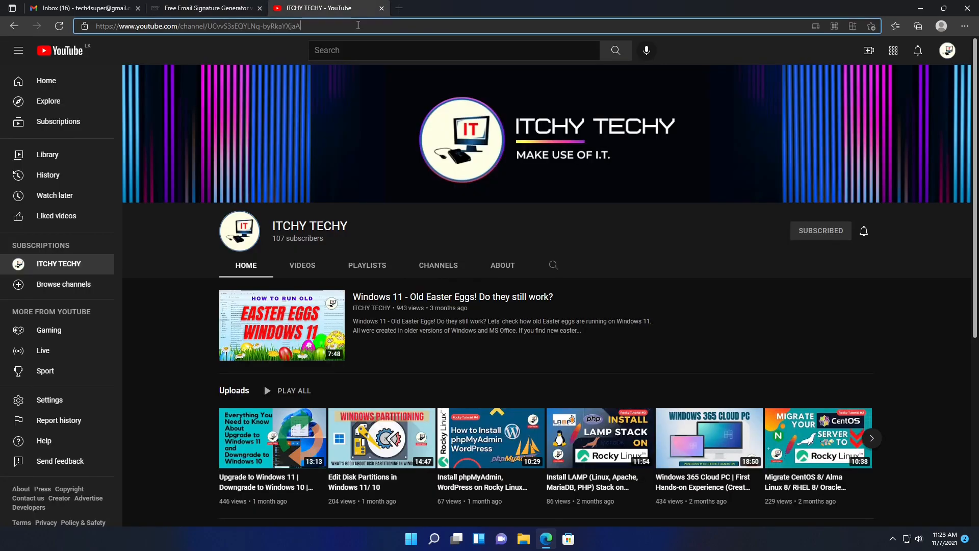
click(230, 8)
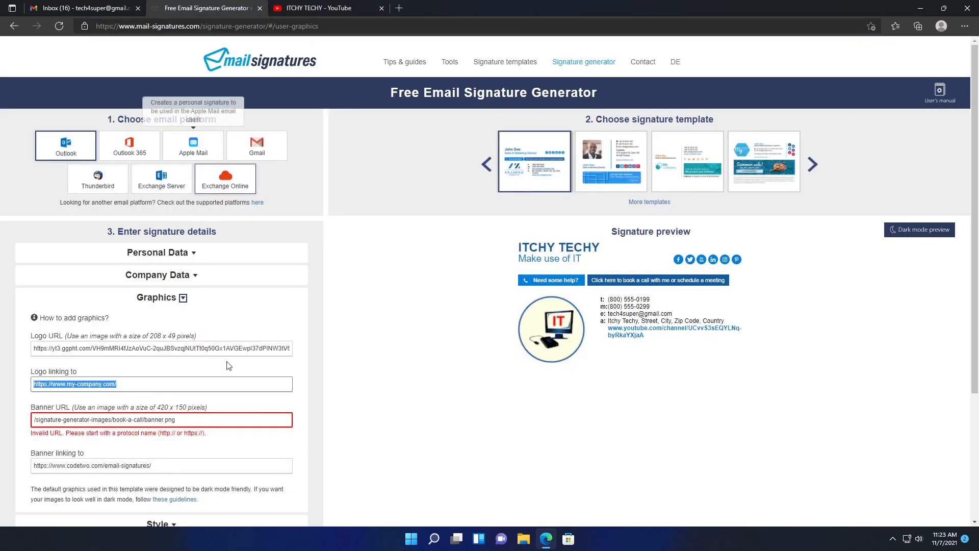
key(ctrl+v)
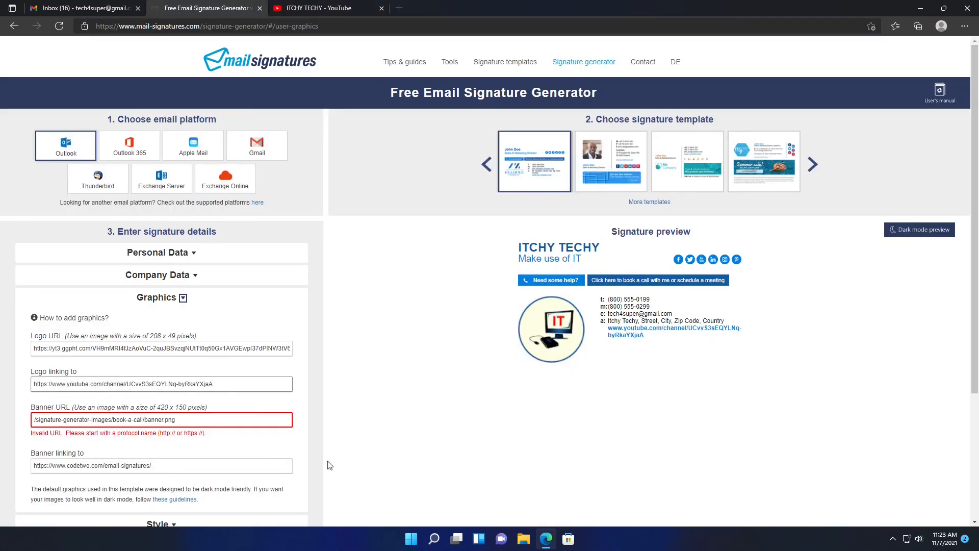
- Clear the default banner image path and banner link, noting 'You can set a new banner here'
triple_click(202, 416)
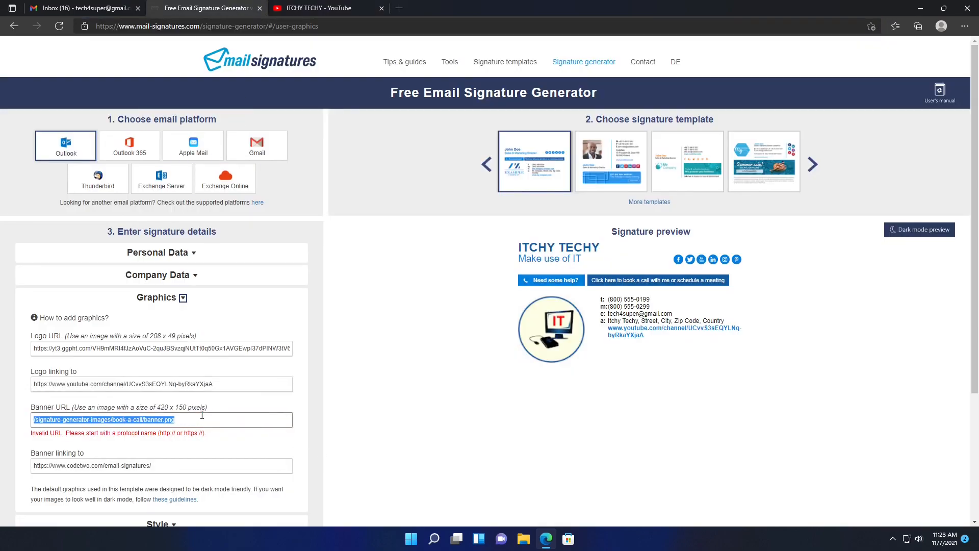
key(BackSpace)
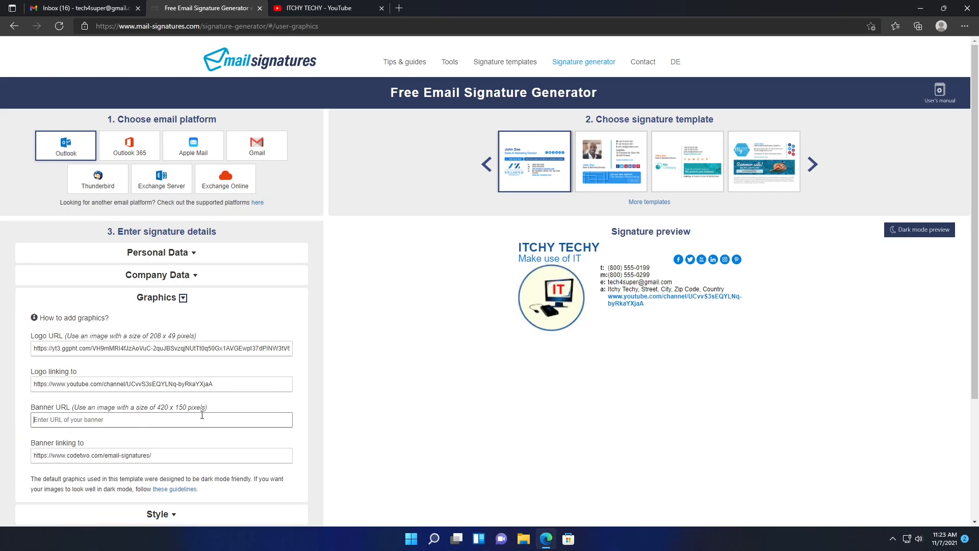
scroll(202, 416, down, 3)
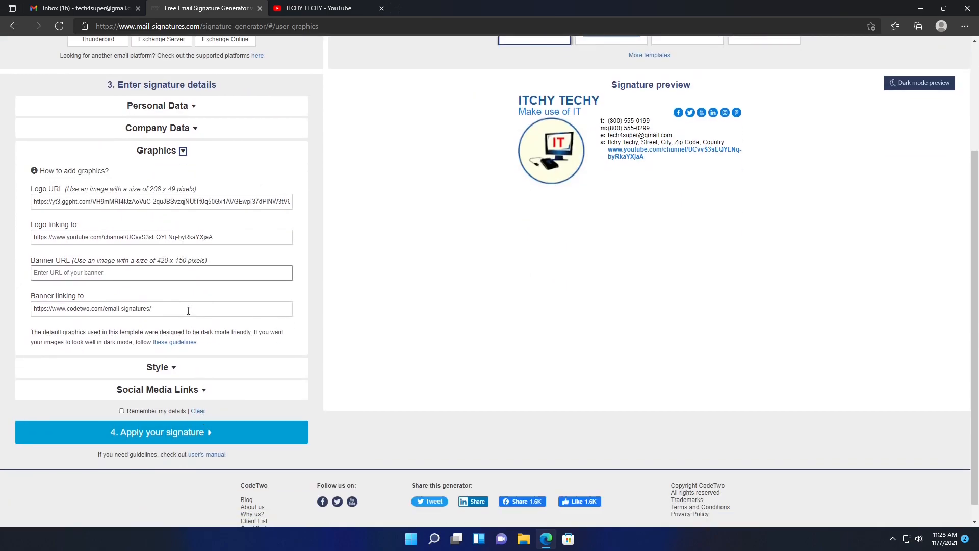
triple_click(188, 310)
key(BackSpace)
click(153, 271)
text(You )
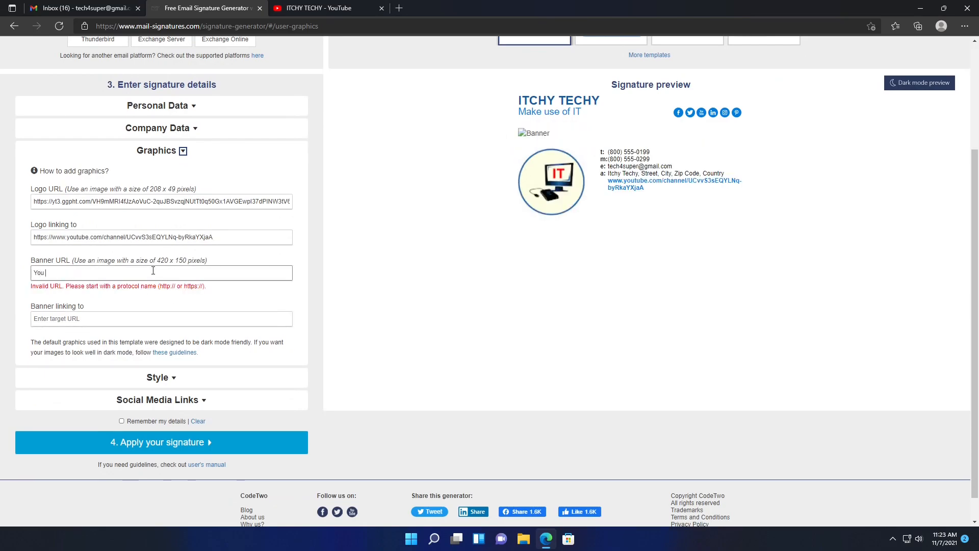
text(can set a new banner here)
- Paste the channel URL as Banner linking to and leave the Banner URL empty
click(120, 320)
key(ctrl+v)
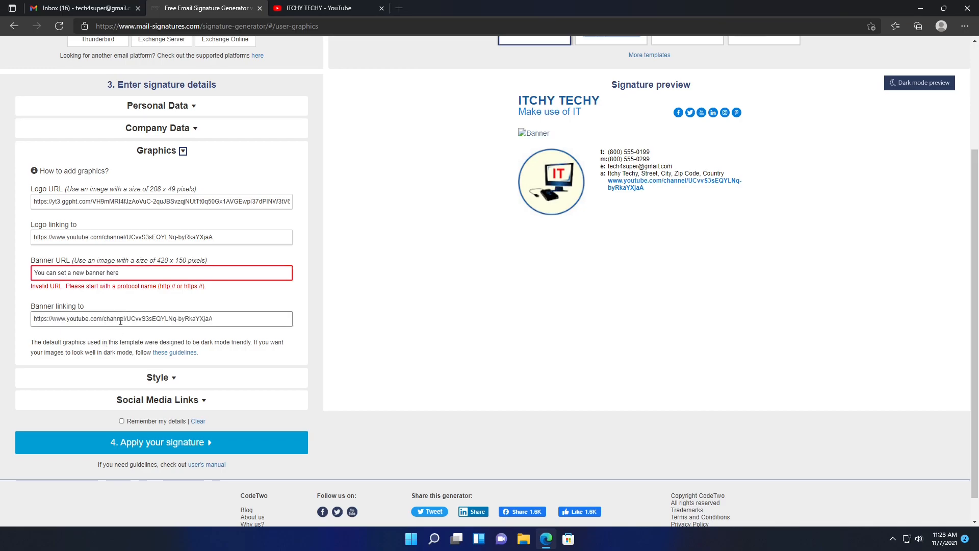
triple_click(132, 272)
key(ctrl+v)
key(ctrl+a)
key(BackSpace)
key(Tab)
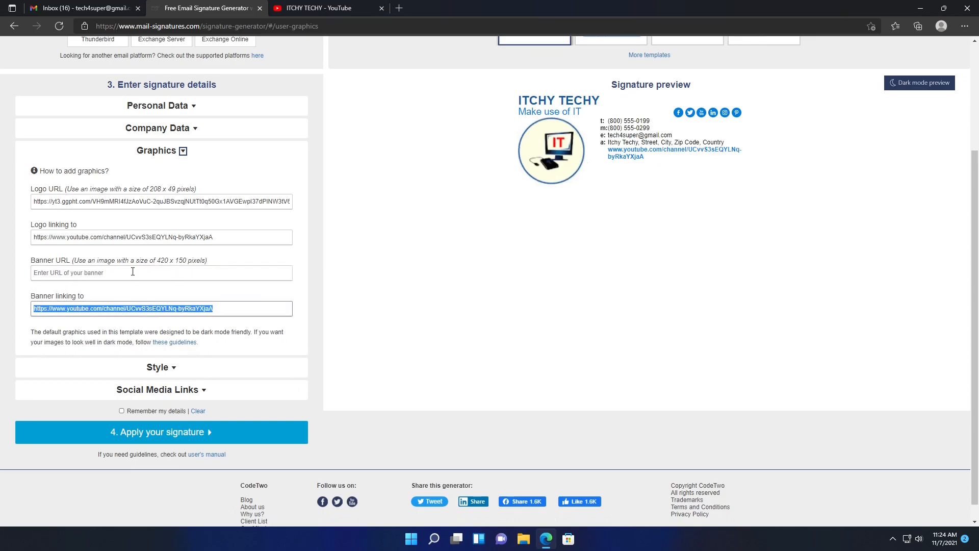
click(133, 272)
click(115, 372)
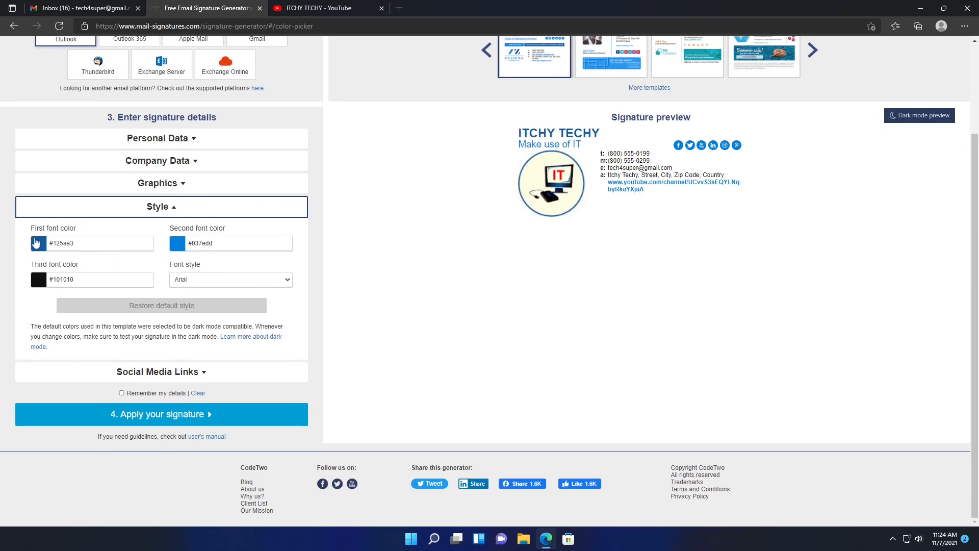
- Set the second font colour to magenta #dd0353
click(178, 244)
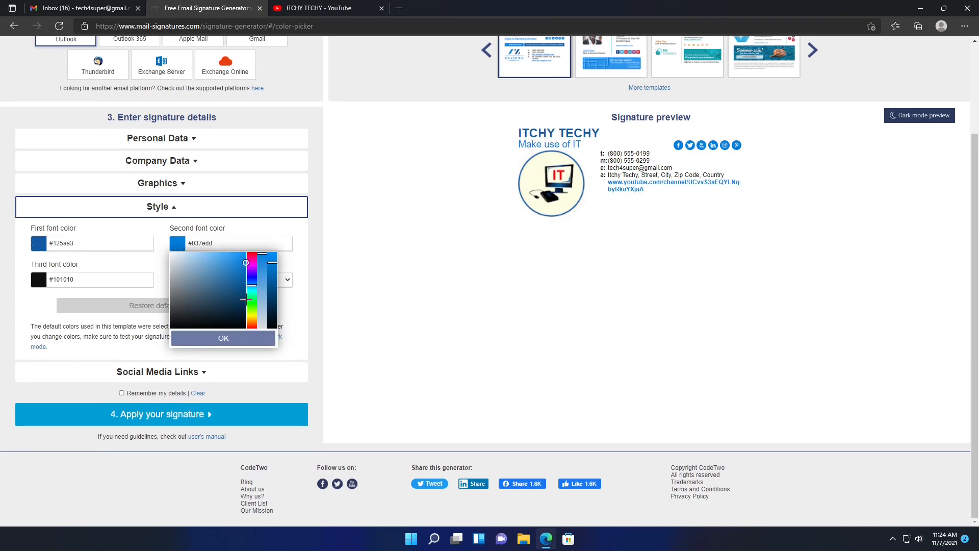
click(251, 257)
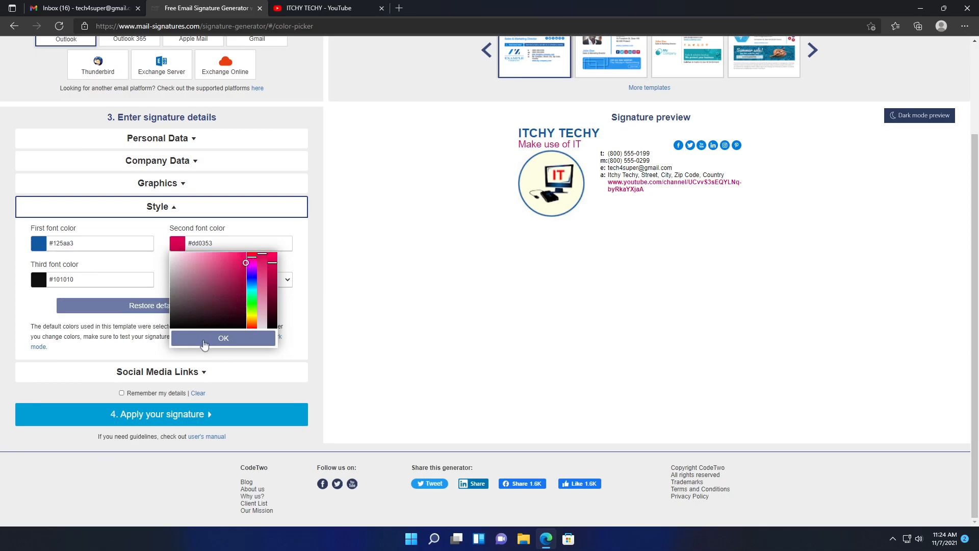
click(204, 339)
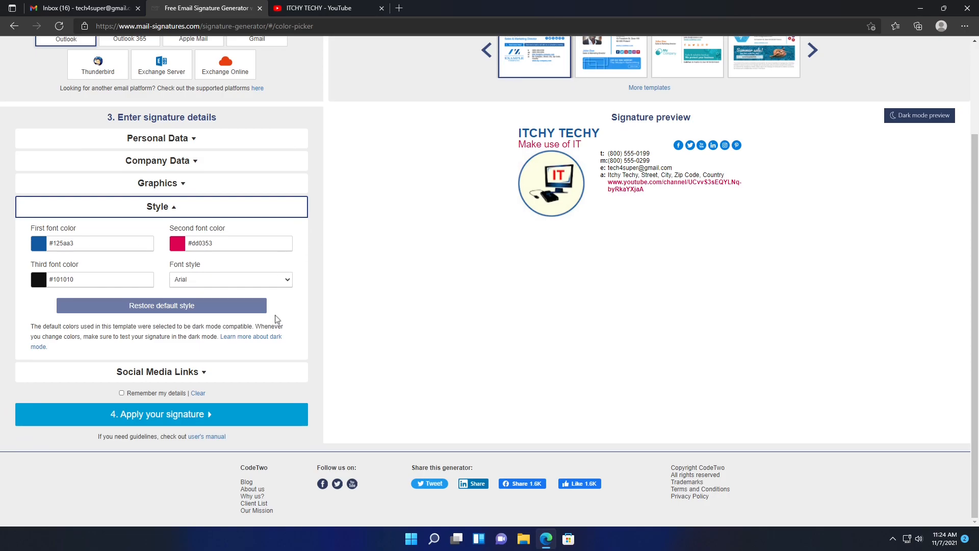
- Switch the signature font style to Verdana
click(275, 283)
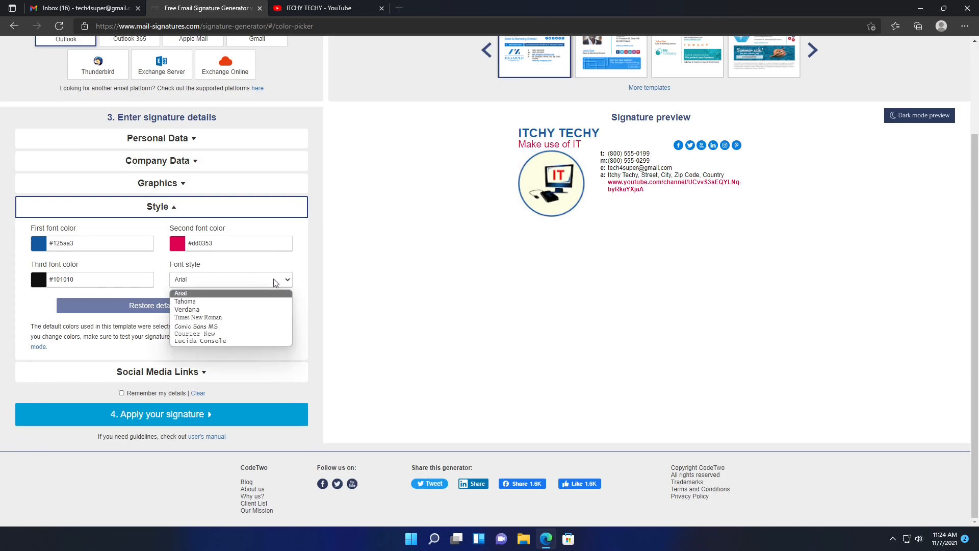
click(252, 309)
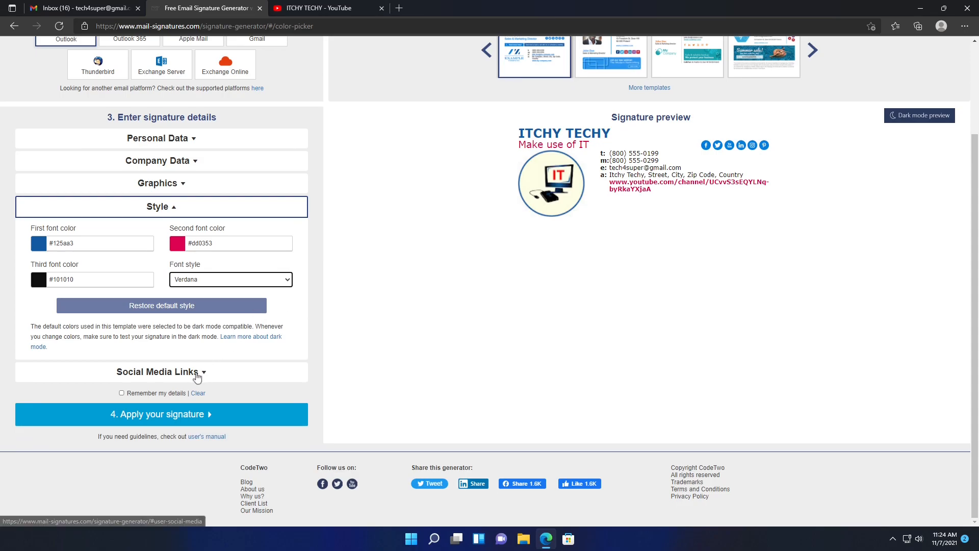
click(197, 374)
- Replace the YouTube profile link with the ITCHY TECHY channel URL
triple_click(139, 276)
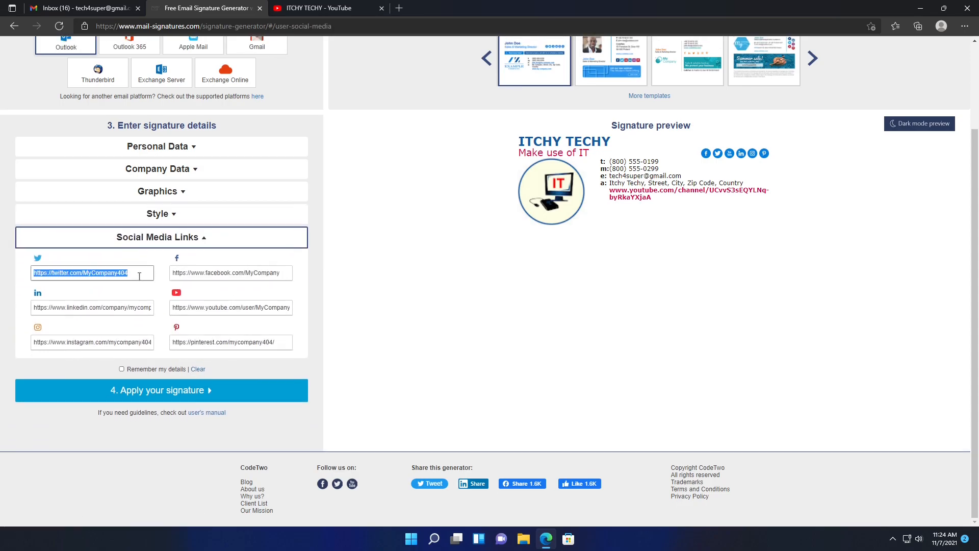
click(239, 287)
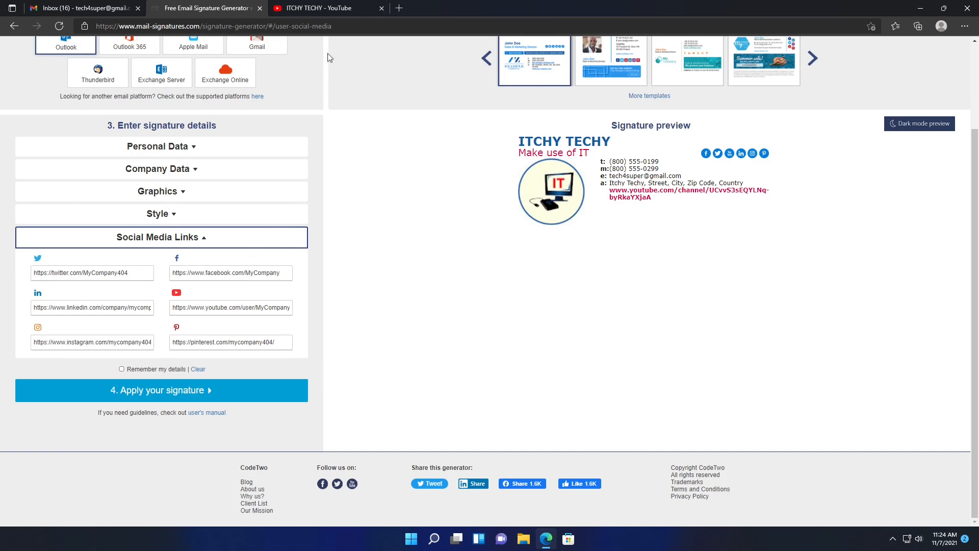
click(323, 7)
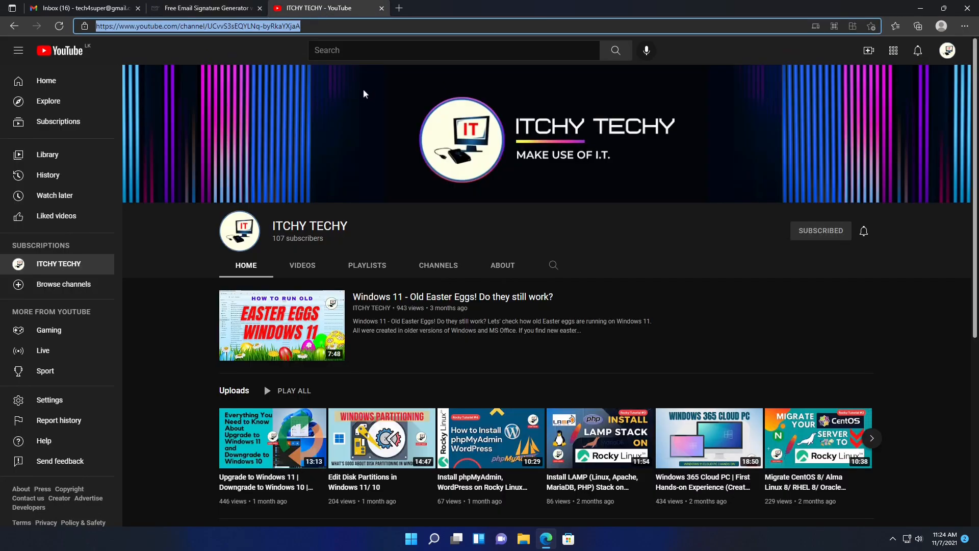
click(361, 27)
key(ctrl+a)
key(ctrl+c)
click(204, 7)
click(245, 308)
key(ctrl+a)
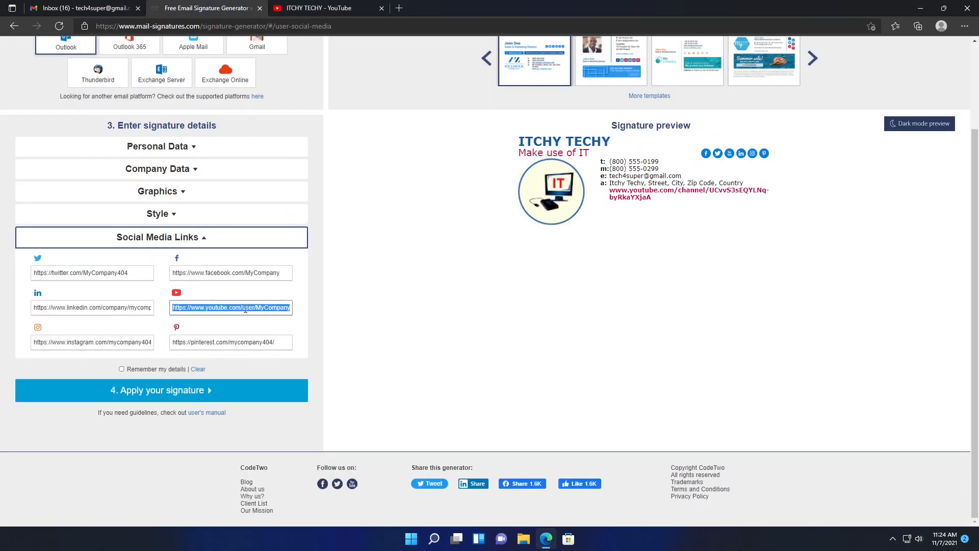
key(ctrl+v)
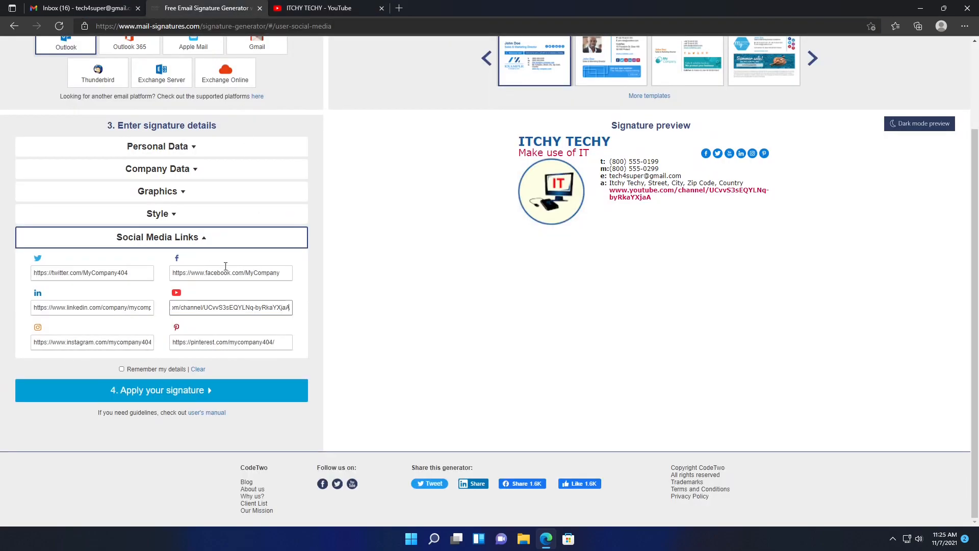
- Look over the Twitter, Facebook, LinkedIn and Instagram links and remove the Pinterest link
click(141, 270)
key(ctrl+a)
click(240, 274)
key(ctrl+a)
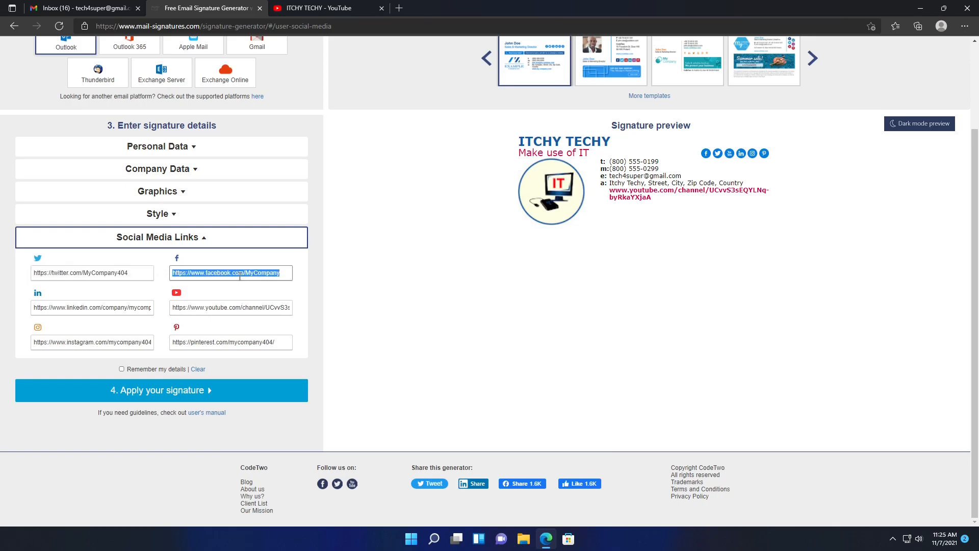
click(132, 305)
key(ctrl+a)
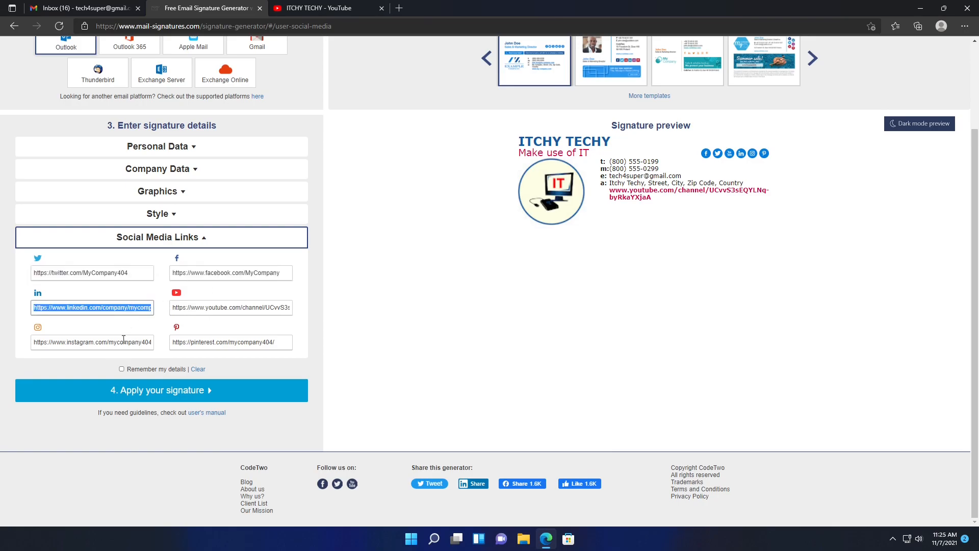
click(124, 340)
key(ctrl+a)
click(238, 346)
key(ctrl+a)
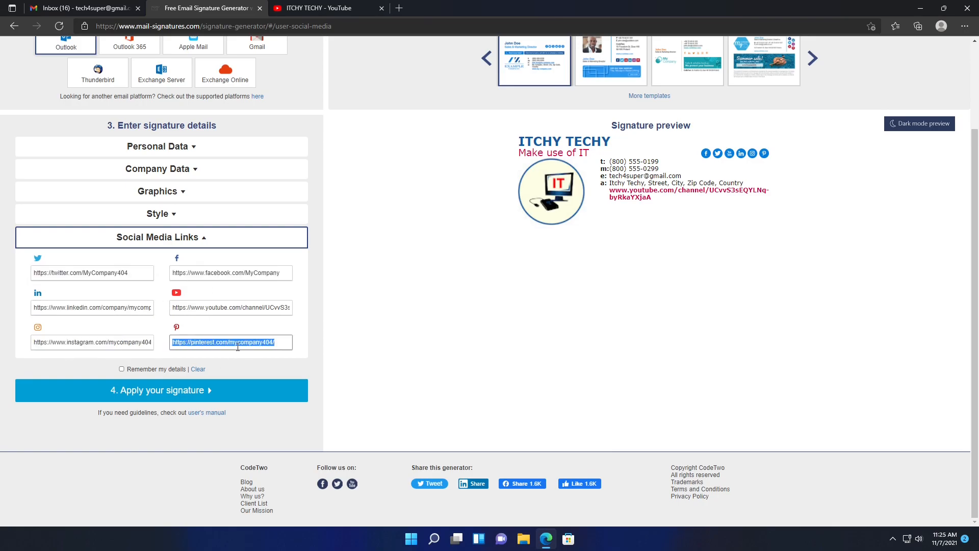
key(BackSpace)
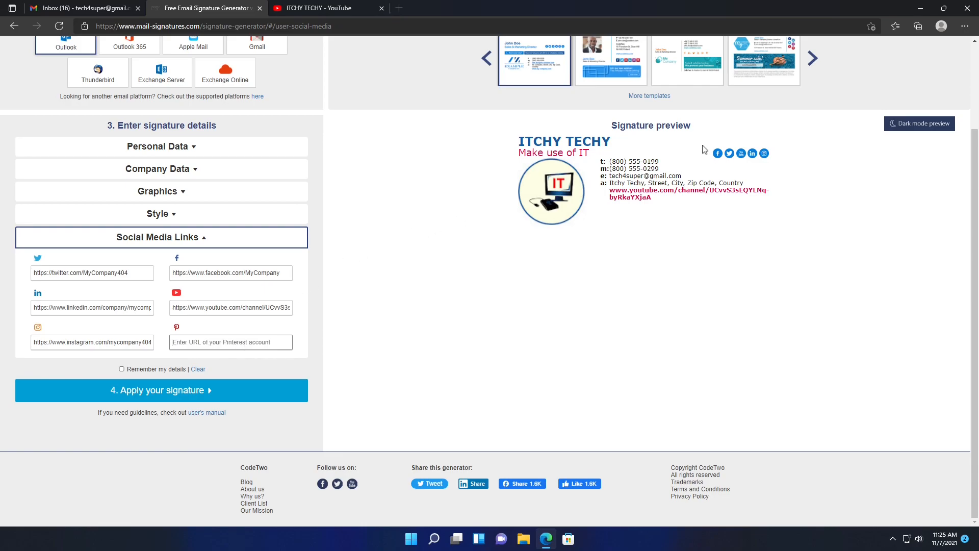
click(120, 371)
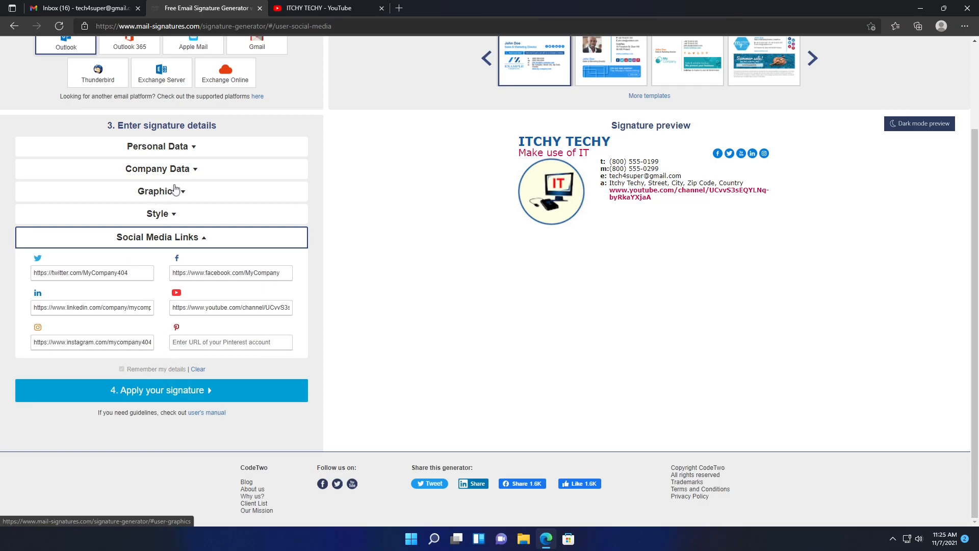
click(229, 169)
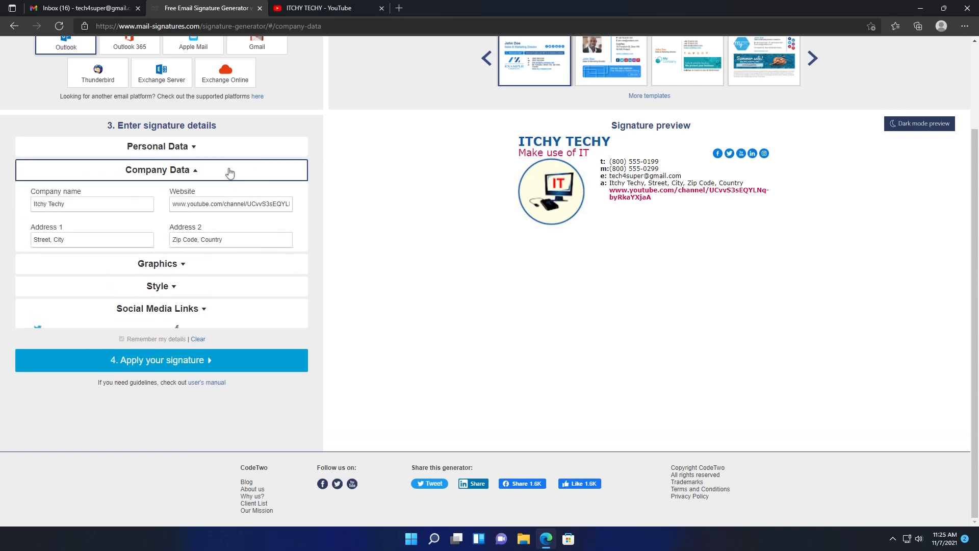
triple_click(243, 205)
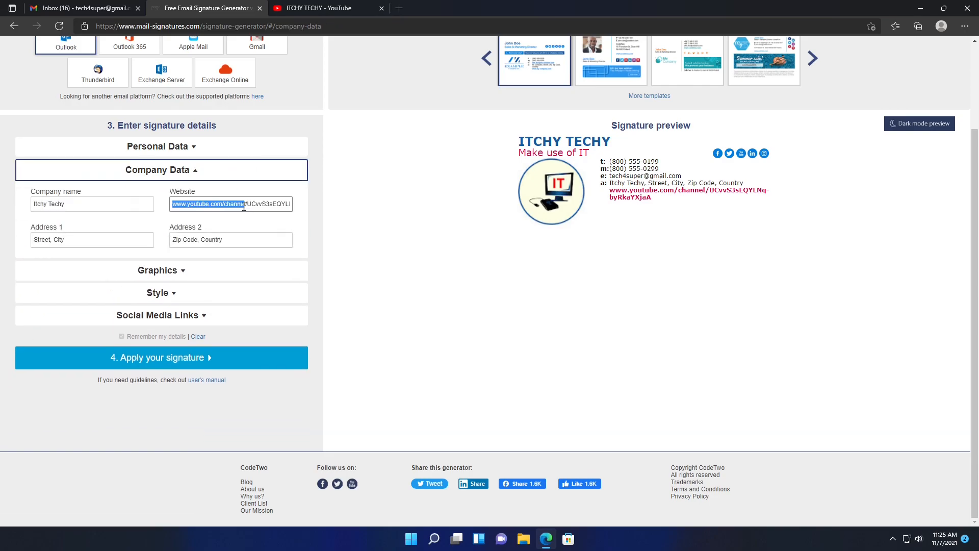
text(www.itchytec h)
key(BackSpace)
key(BackSpace)
key(BackSpace)
text(chy.com)
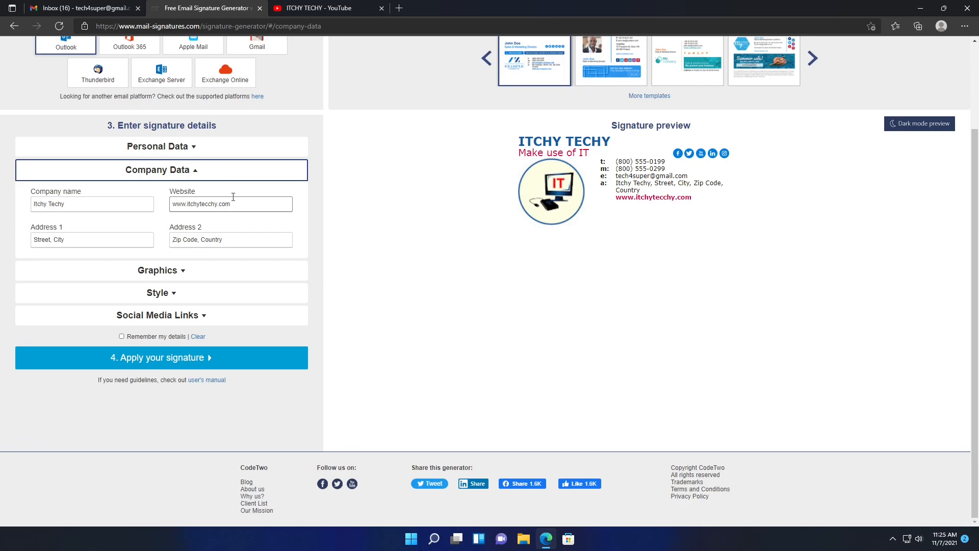
- Set the company address to '100, Colombo' and '00300, Sri Lanka', and remember these details
triple_click(122, 242)
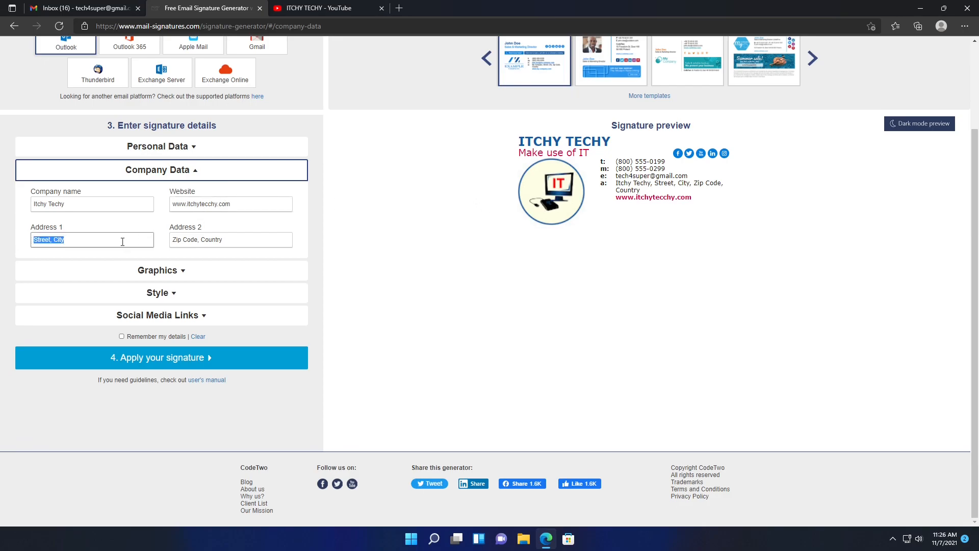
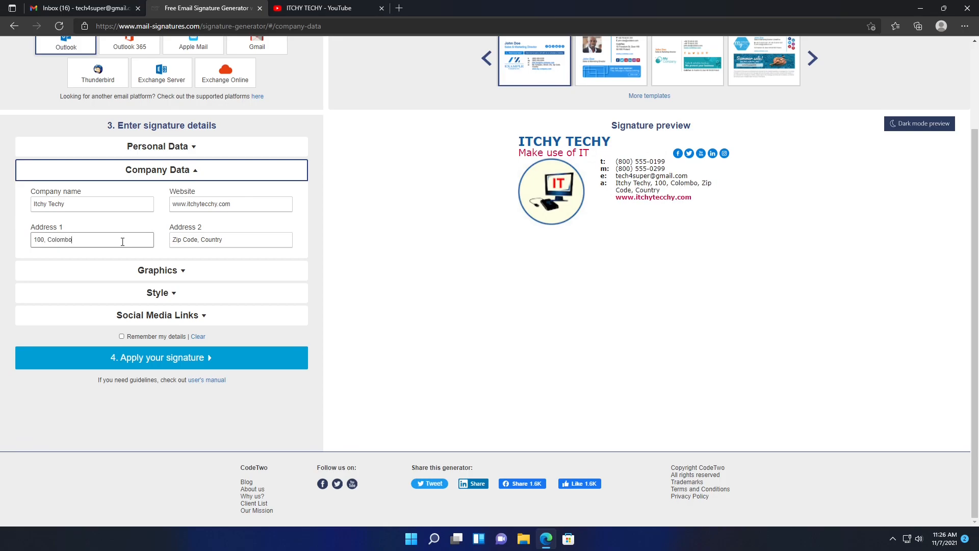
key(Tab)
key(Right)
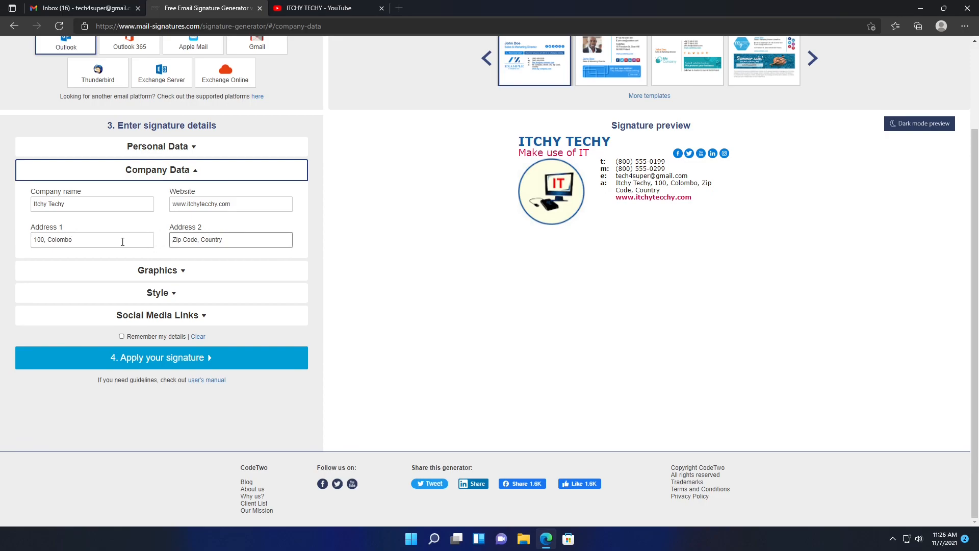
key(shift+Right)
key(shift+Right)
key(shift+Right)
key(shift+Right)
key(shift+Right)
key(shift+Right)
key(shift+Right)
key(shift+Right)
key(shift+Right)
key(shift+Right)
key(shift+Right)
key(shift+Right)
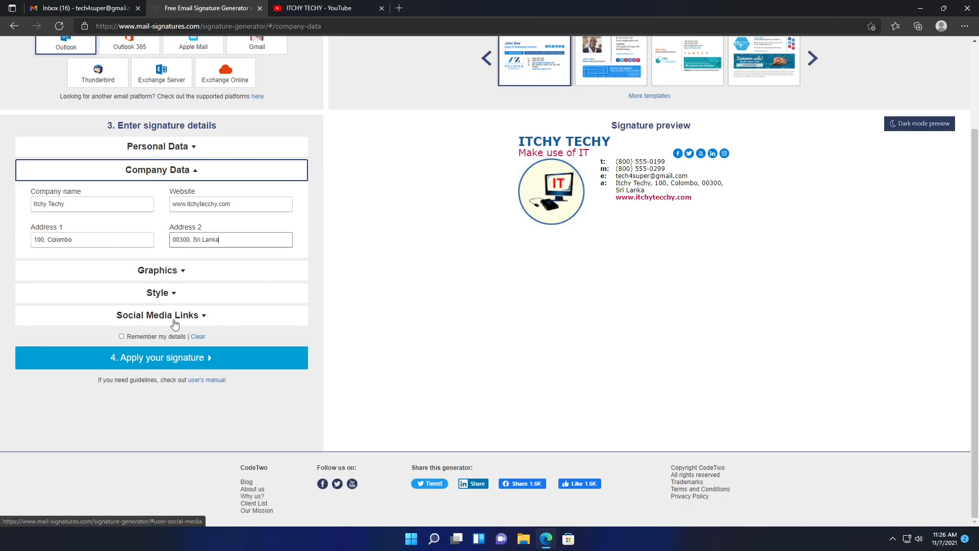
click(121, 337)
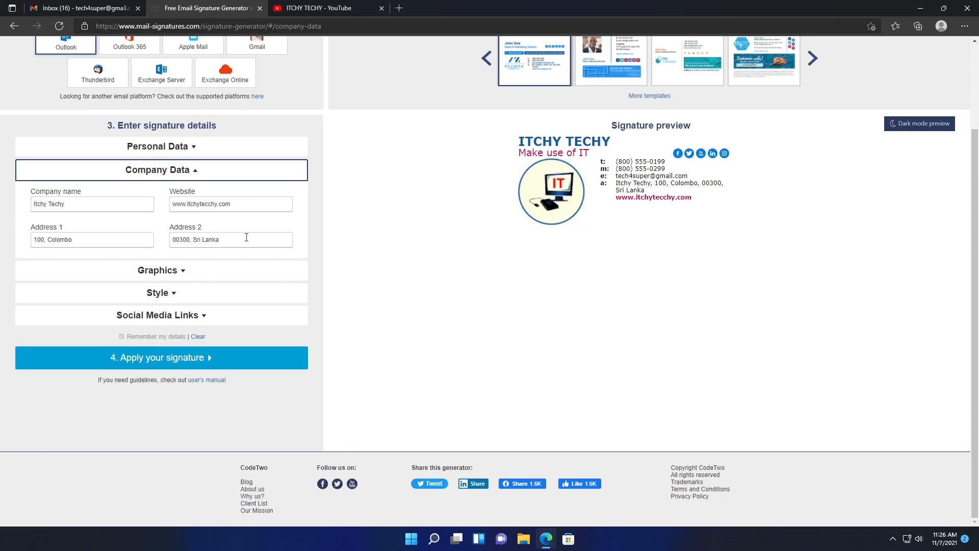
- Check the phone and mobile fields, then compare templates and apply the hexagonal-logo one
click(159, 147)
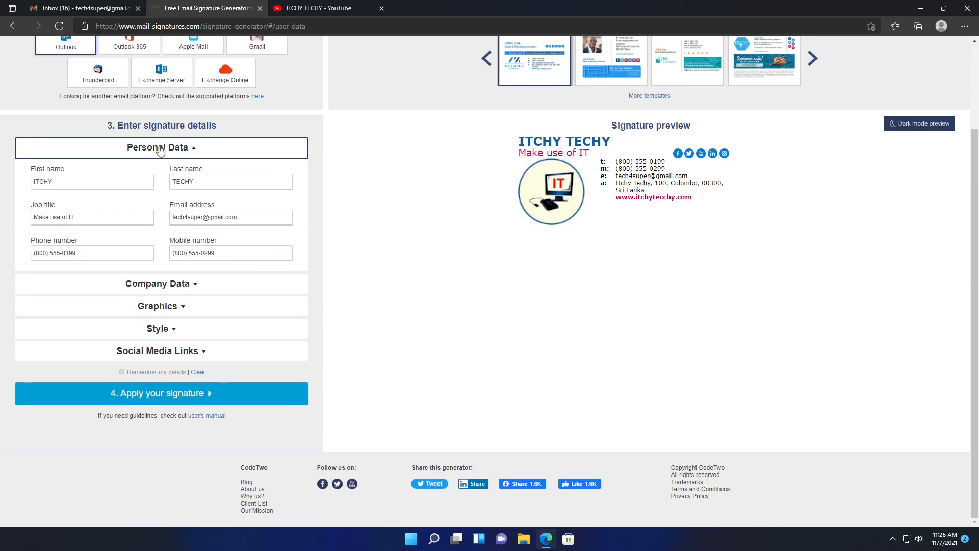
triple_click(102, 258)
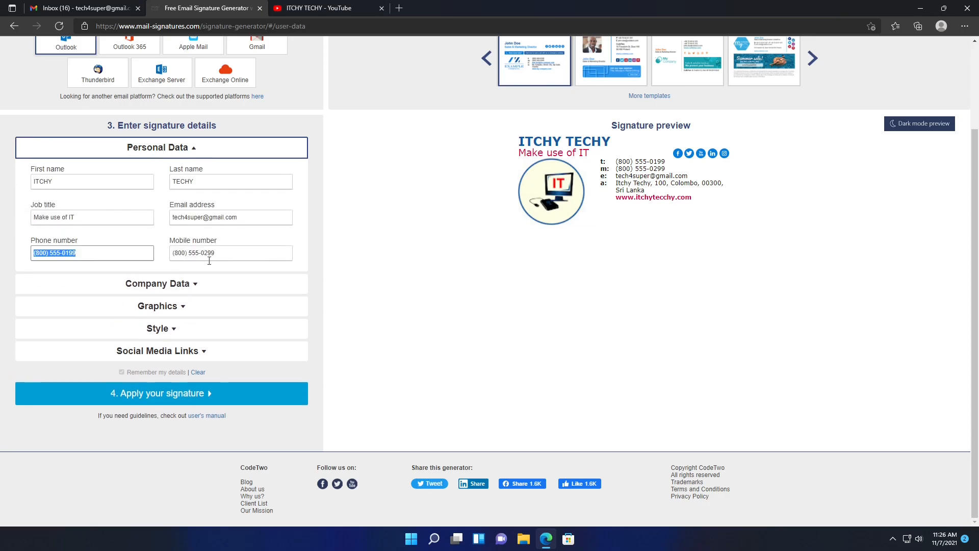
triple_click(226, 257)
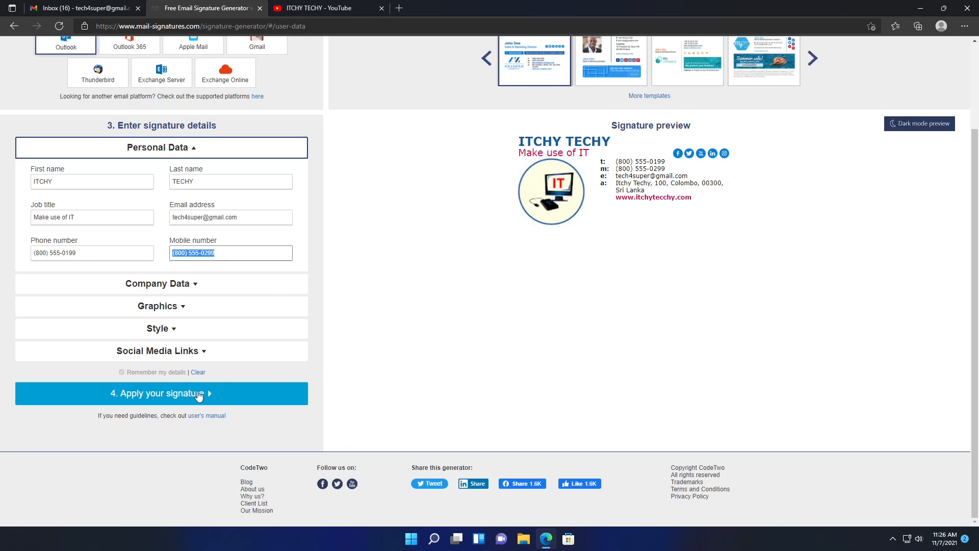
scroll(398, 300, up, 2)
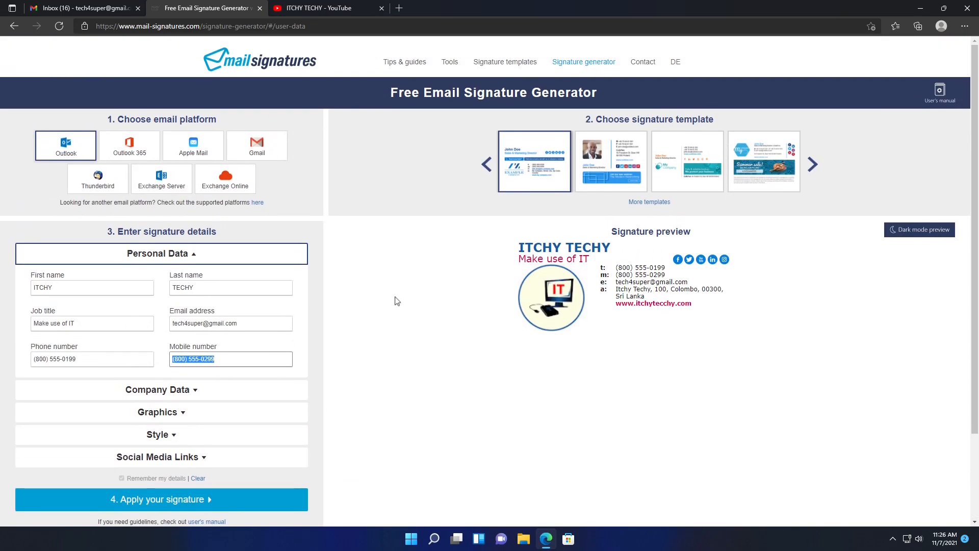
click(626, 162)
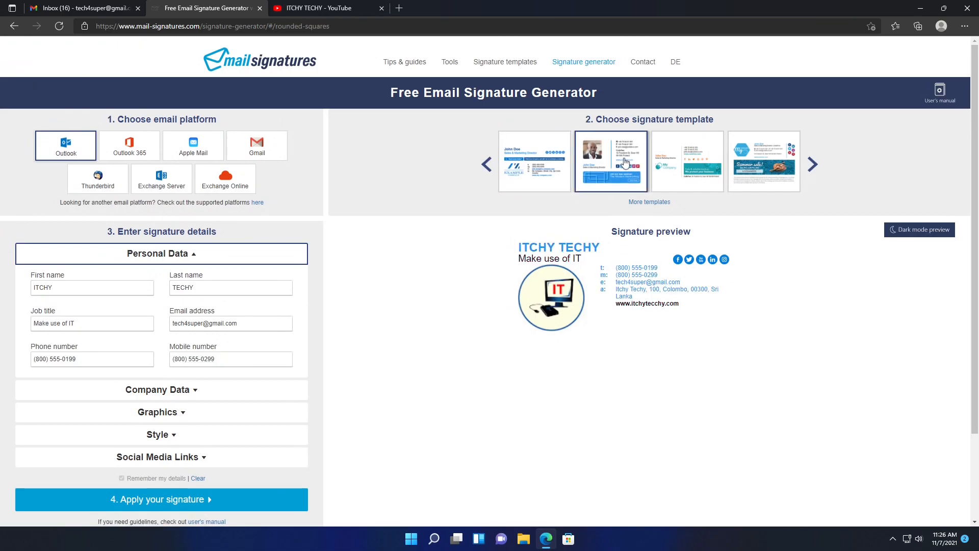
click(686, 165)
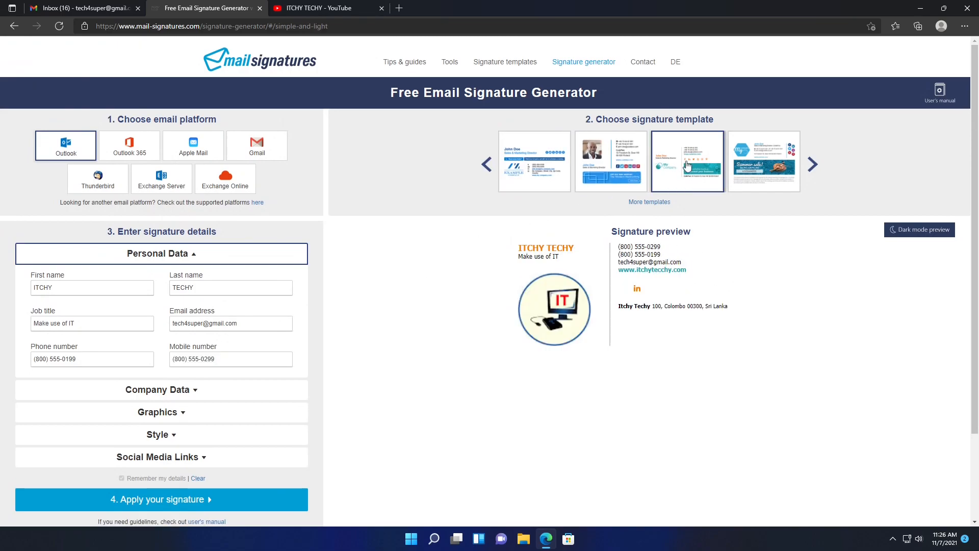
click(759, 162)
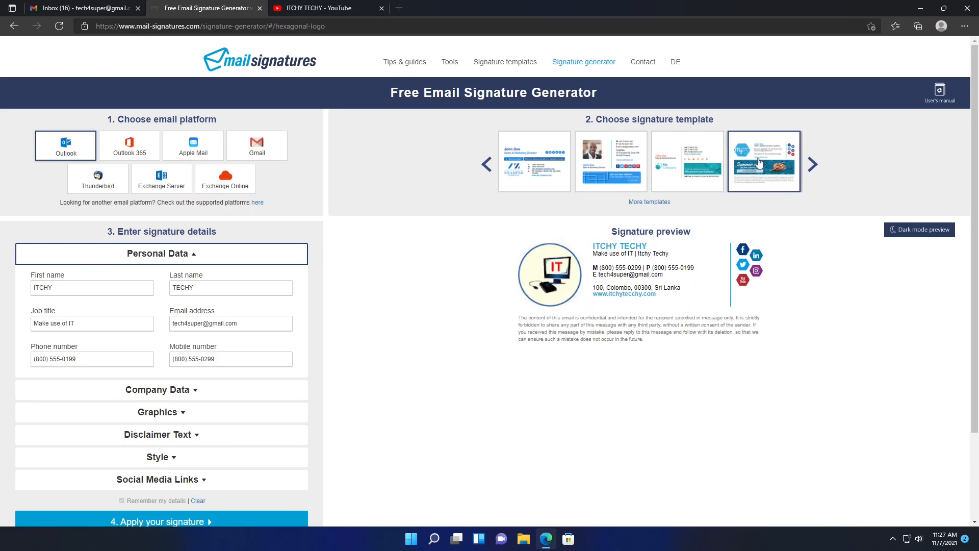
click(695, 176)
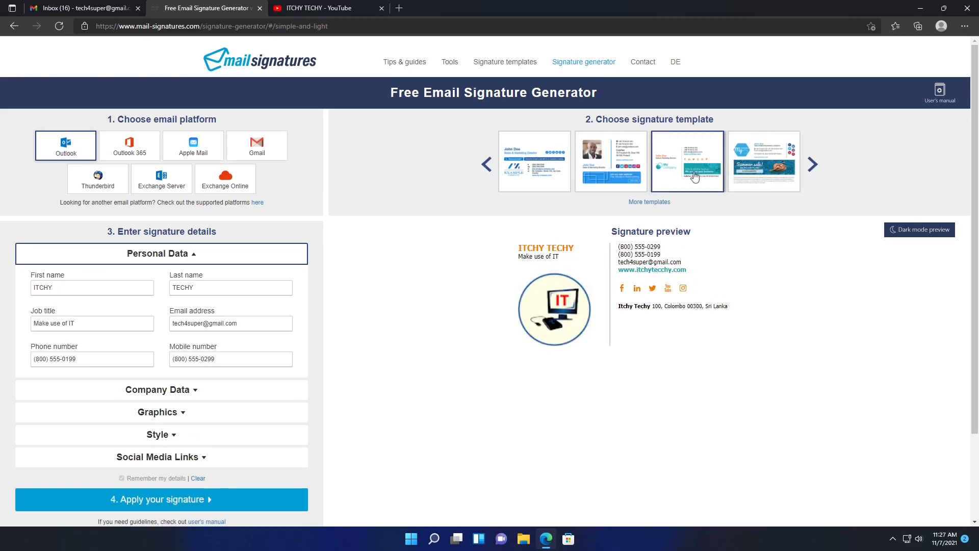
click(620, 172)
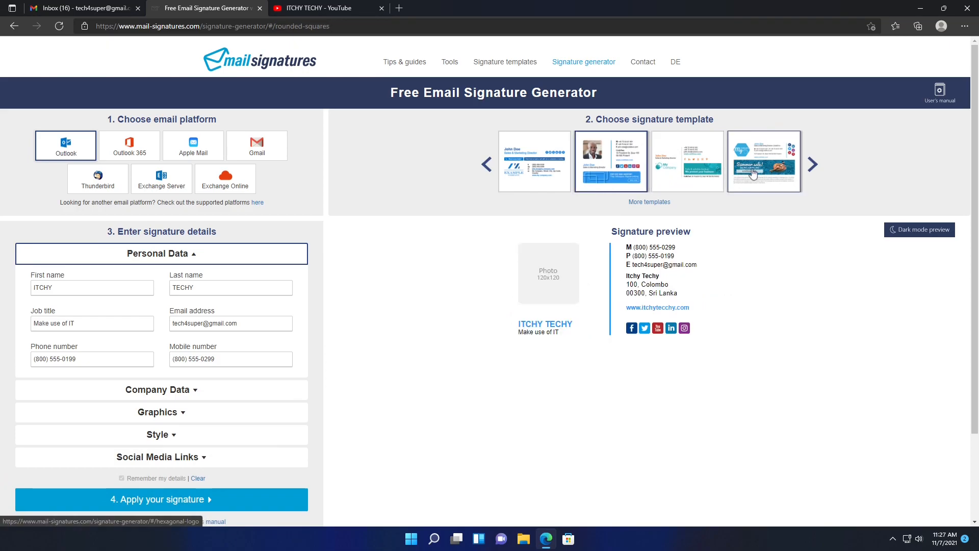
click(752, 173)
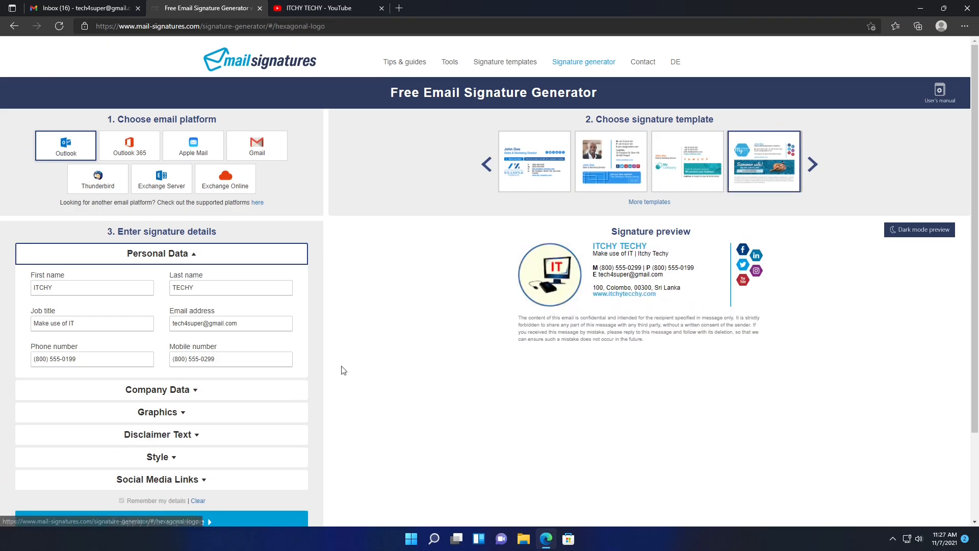
- Expand the Disclaimer Text section for the new template
click(182, 413)
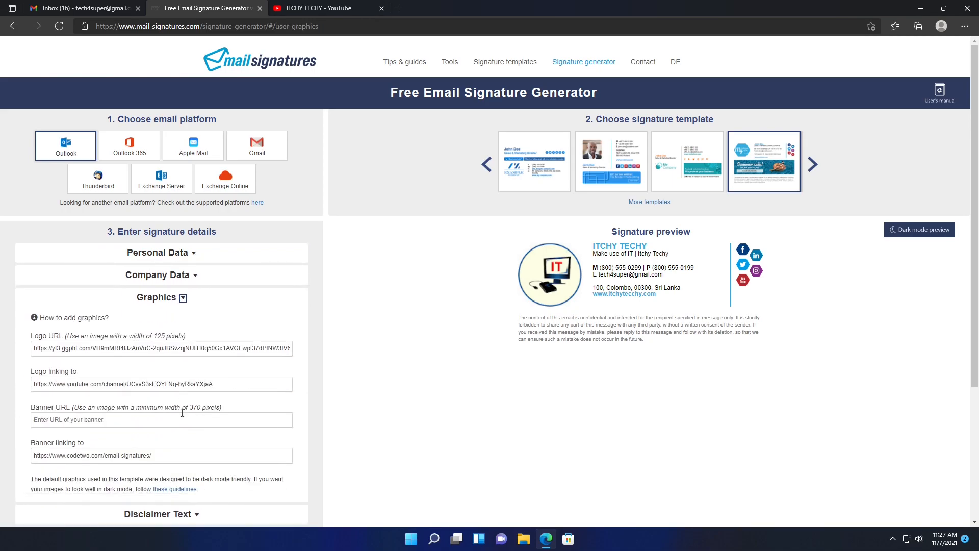
click(183, 298)
click(198, 324)
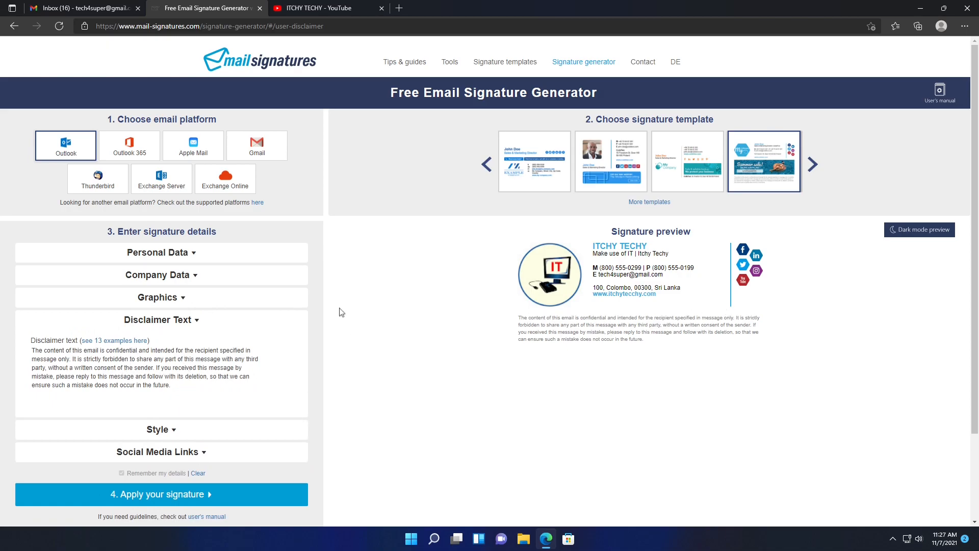
- Open More templates, scroll through and load extra designs, then close the gallery tab
click(651, 202)
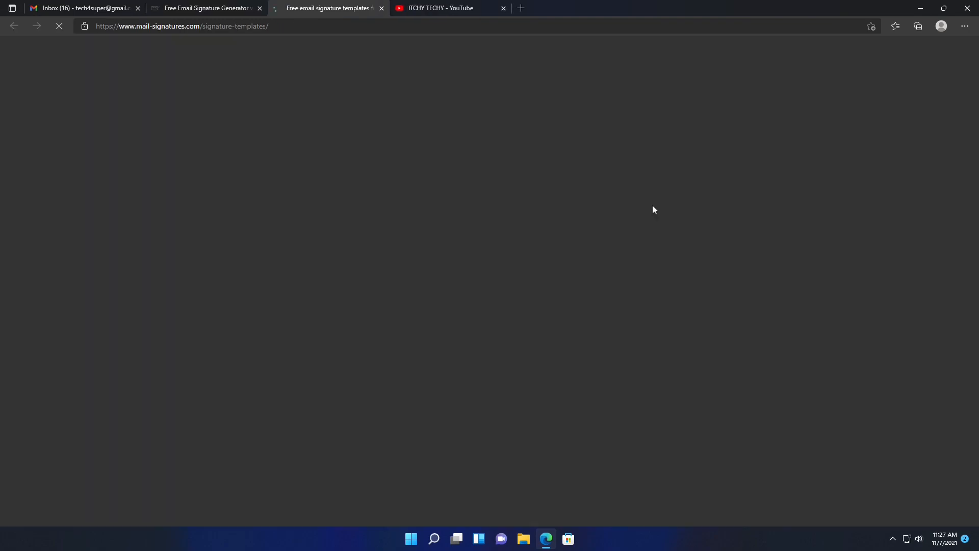
scroll(786, 301, down, 7)
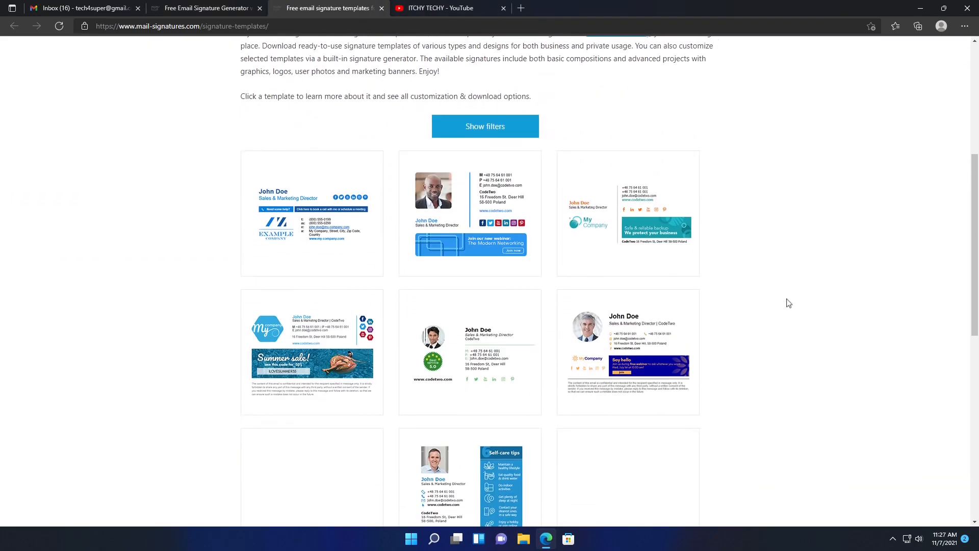
scroll(765, 234, down, 8)
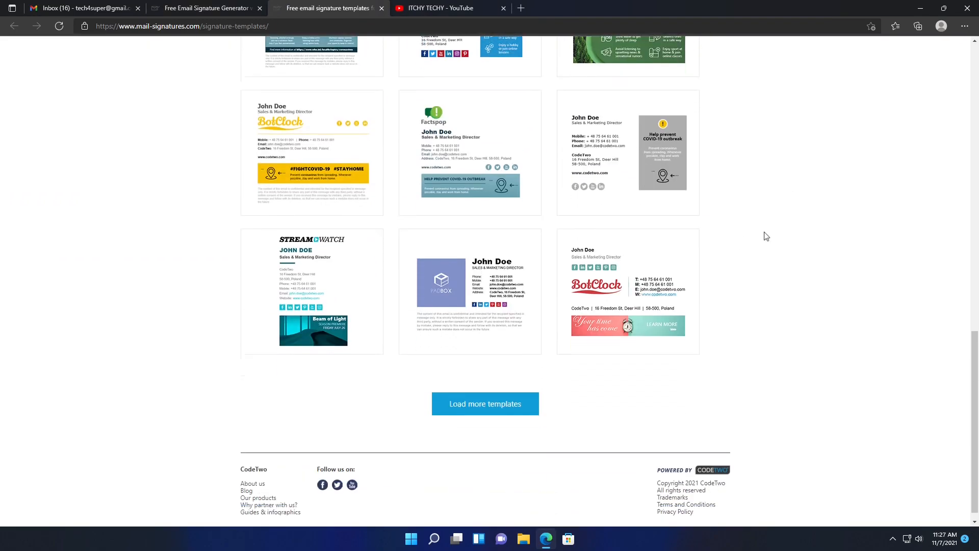
click(517, 389)
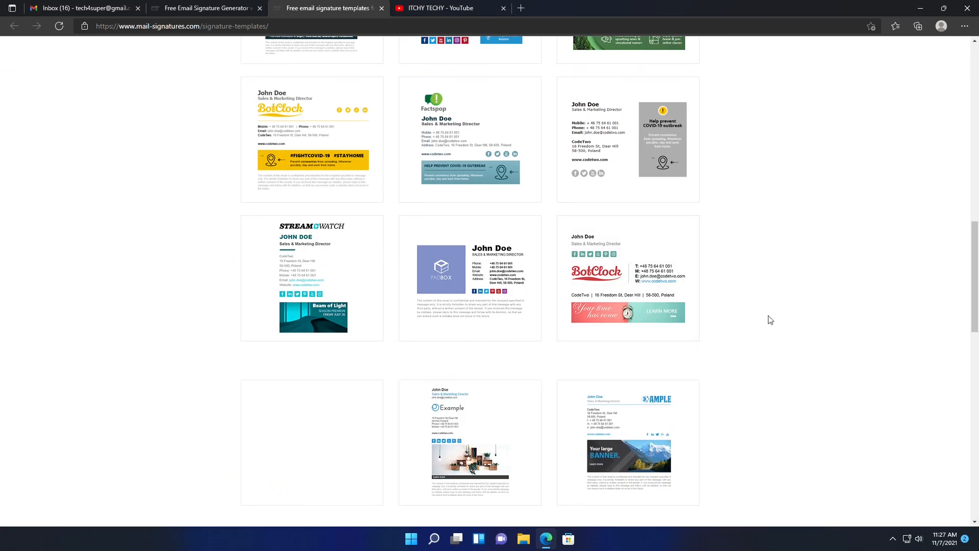
scroll(770, 320, down, 10)
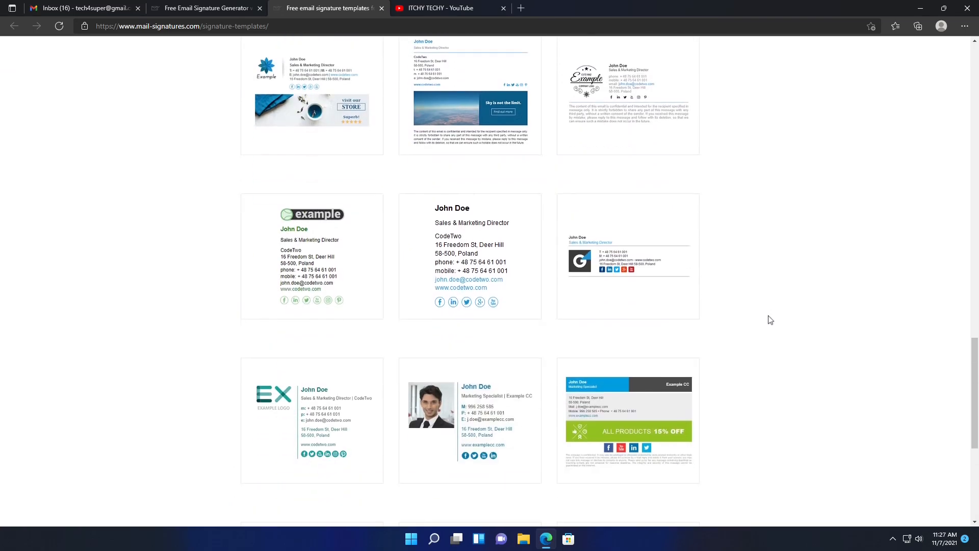
scroll(206, 201, up, 12)
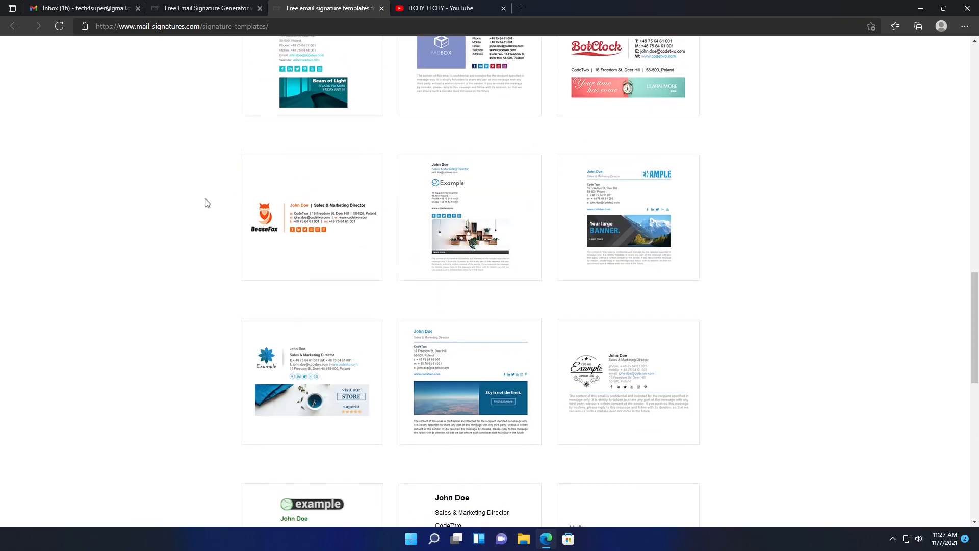
scroll(207, 203, up, 8)
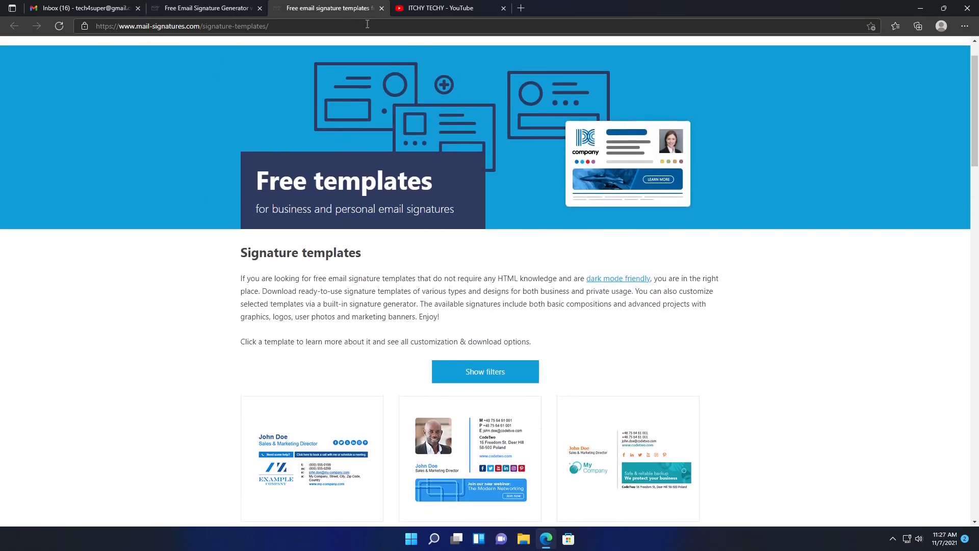
click(382, 8)
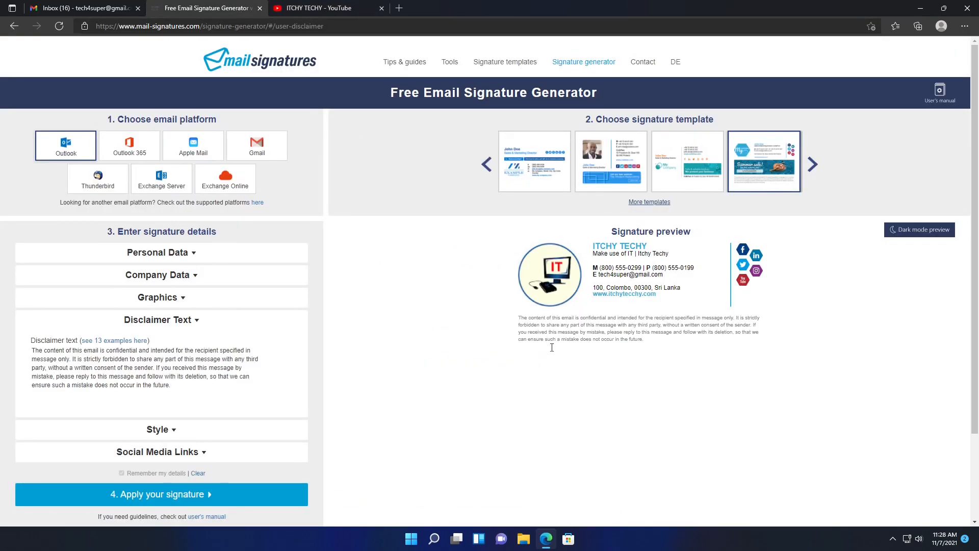
- Apply the signature with Gmail as the platform, copy it, and return to the Gmail inbox
triple_click(588, 332)
click(699, 346)
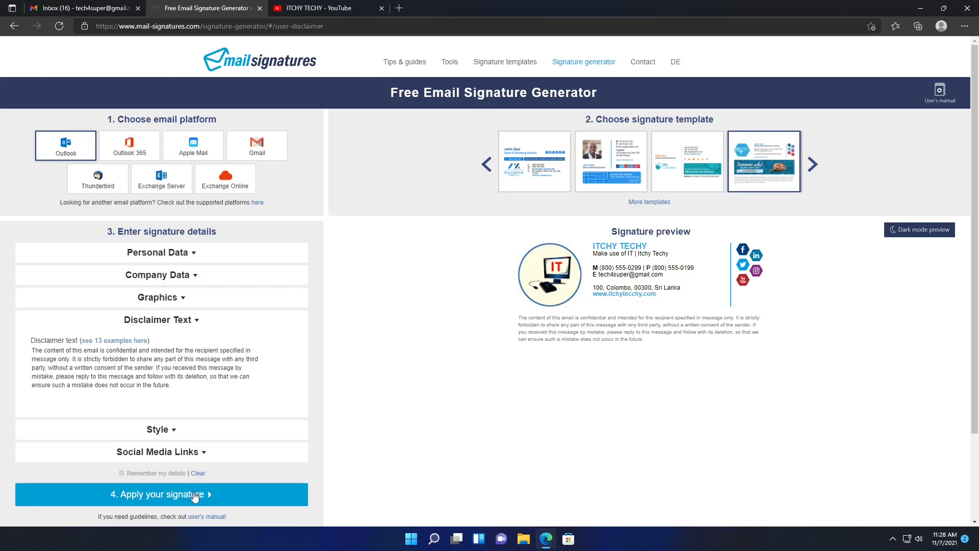
click(230, 500)
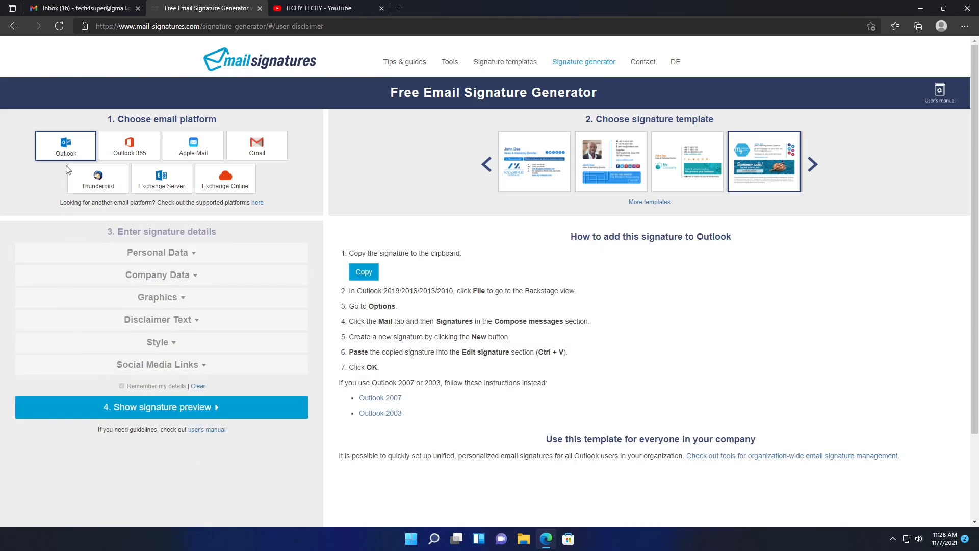
click(246, 152)
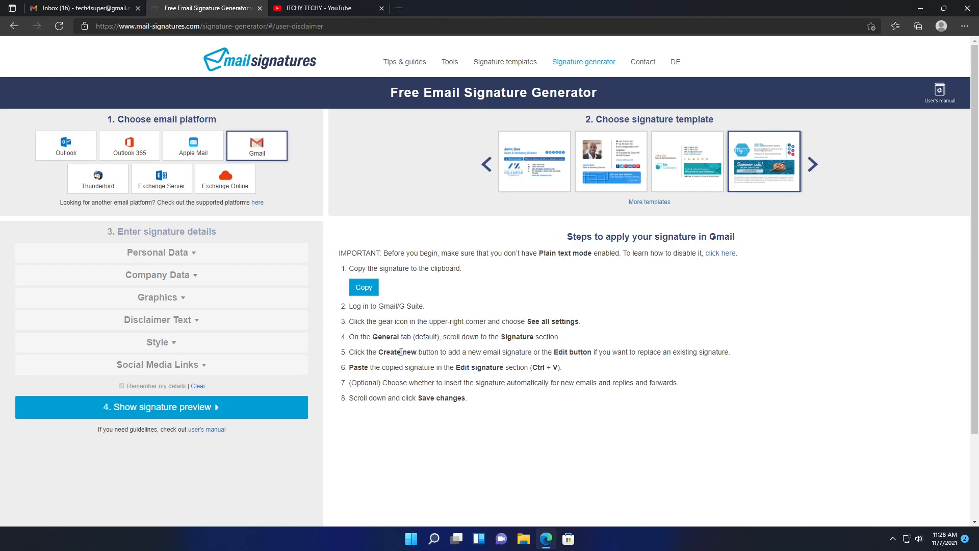
click(150, 150)
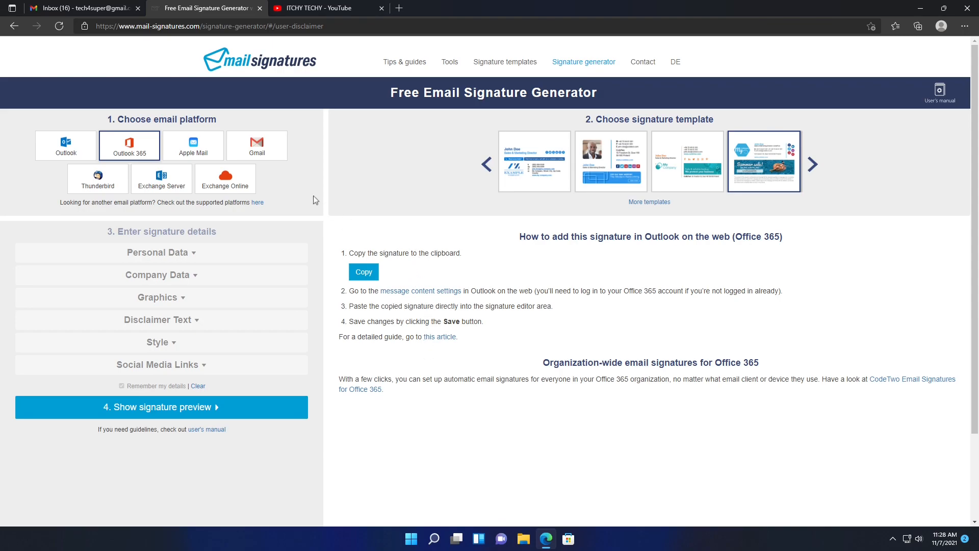
click(262, 153)
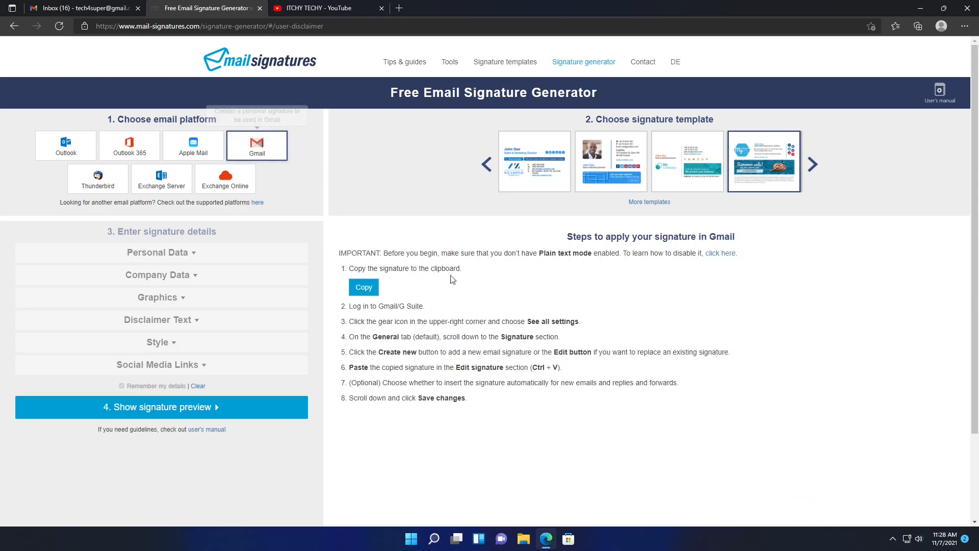
click(365, 292)
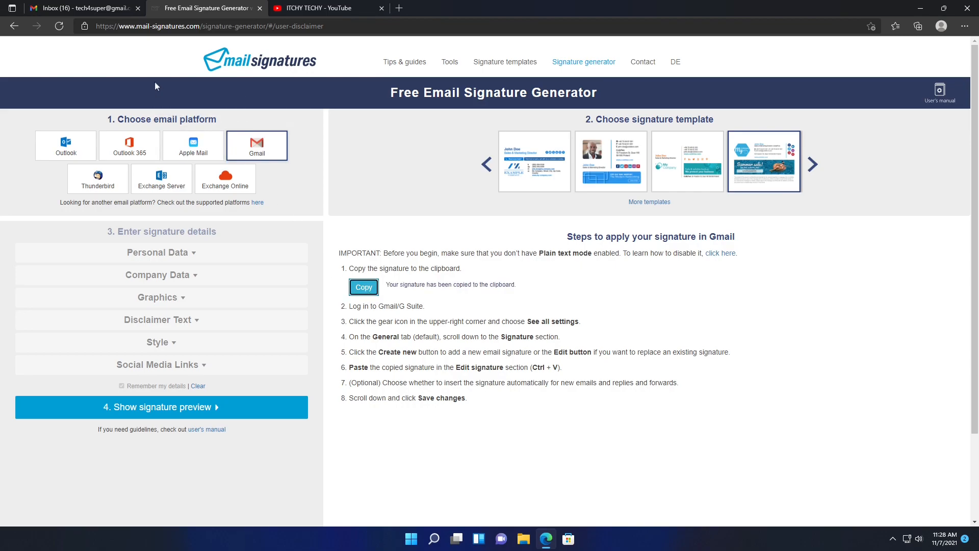
click(113, 12)
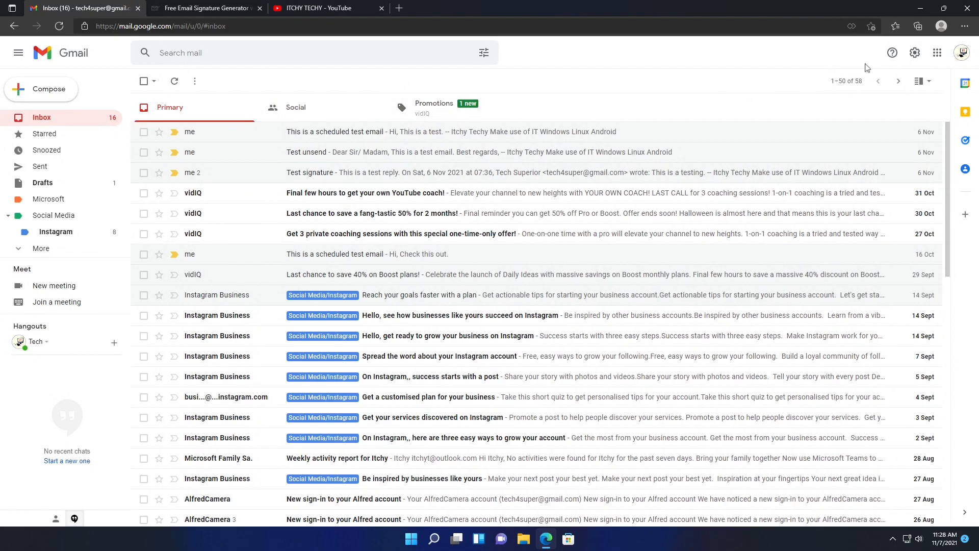
- Open Gmail's See all settings page and view the reply signature and test signatures
click(915, 53)
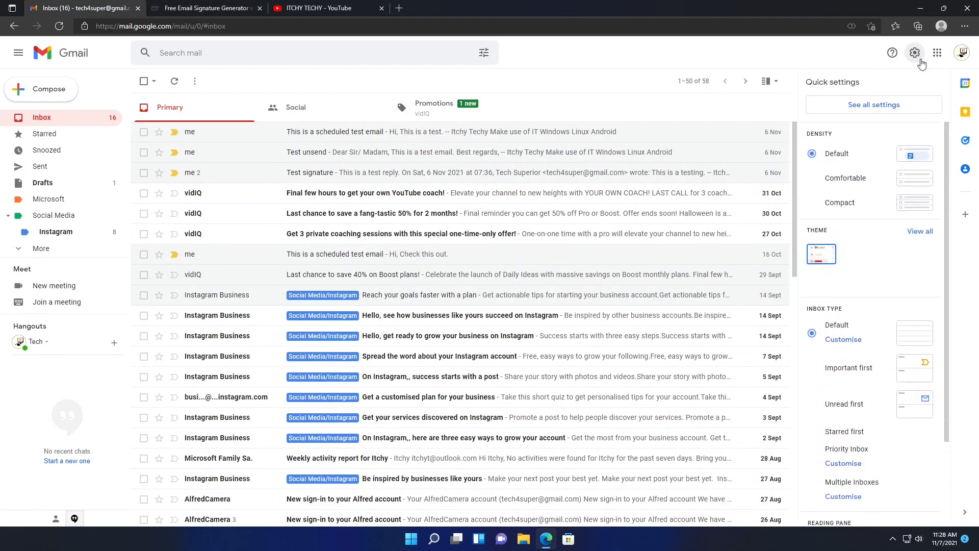
click(903, 111)
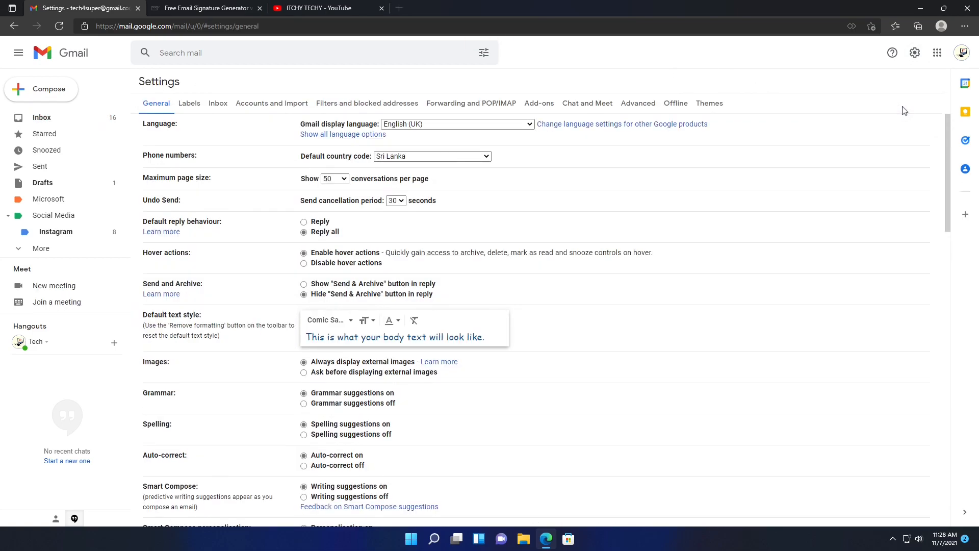
scroll(684, 332, down, 6)
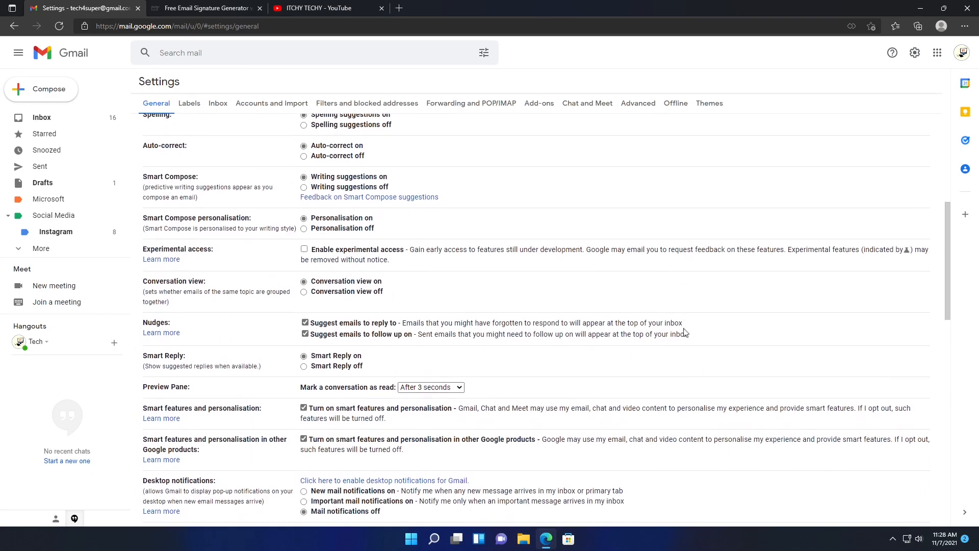
scroll(683, 332, down, 10)
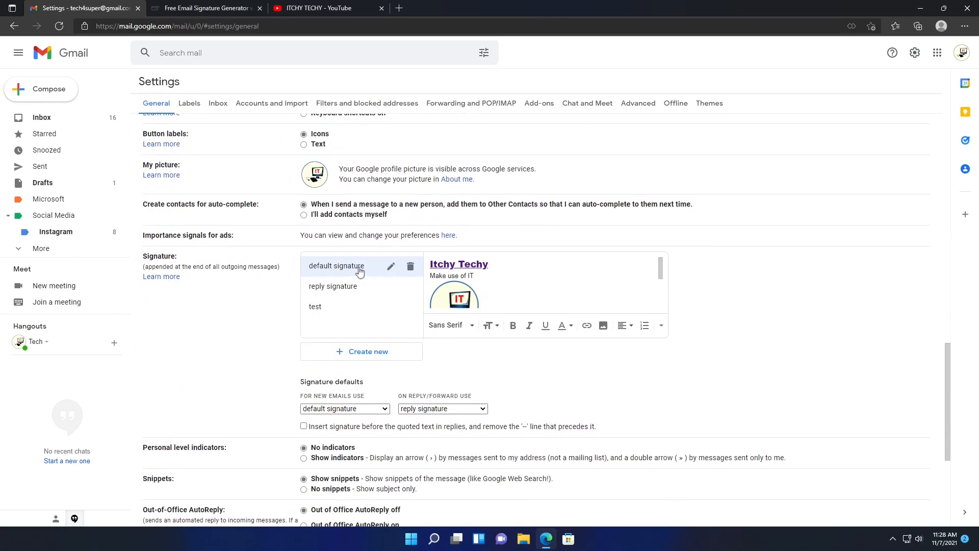
click(350, 286)
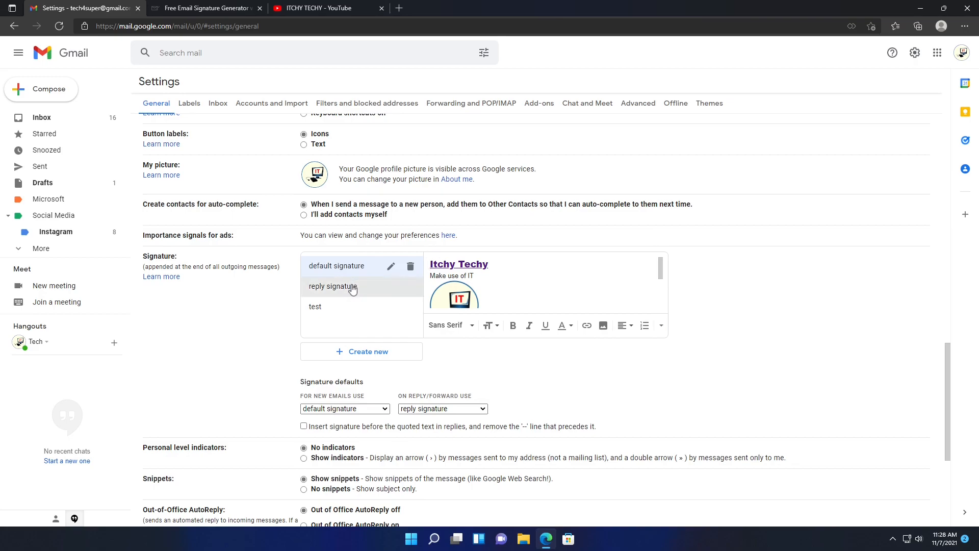
click(319, 310)
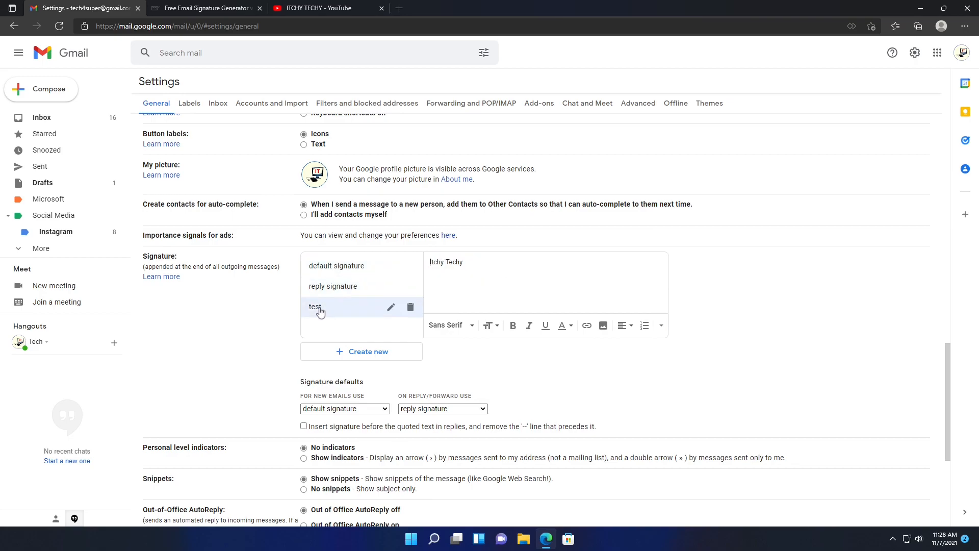
- Delete the test signature and erase the default signature's old text
click(410, 307)
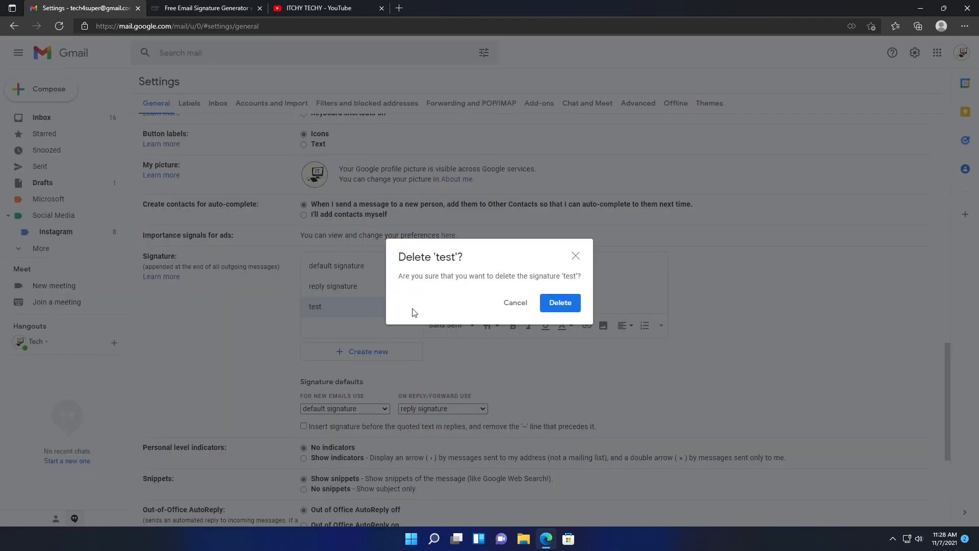
click(560, 305)
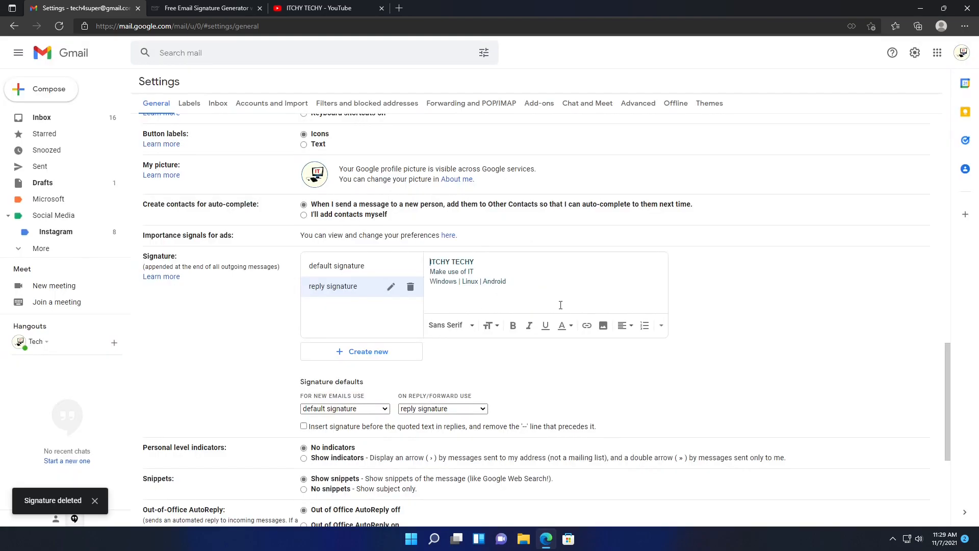
click(340, 271)
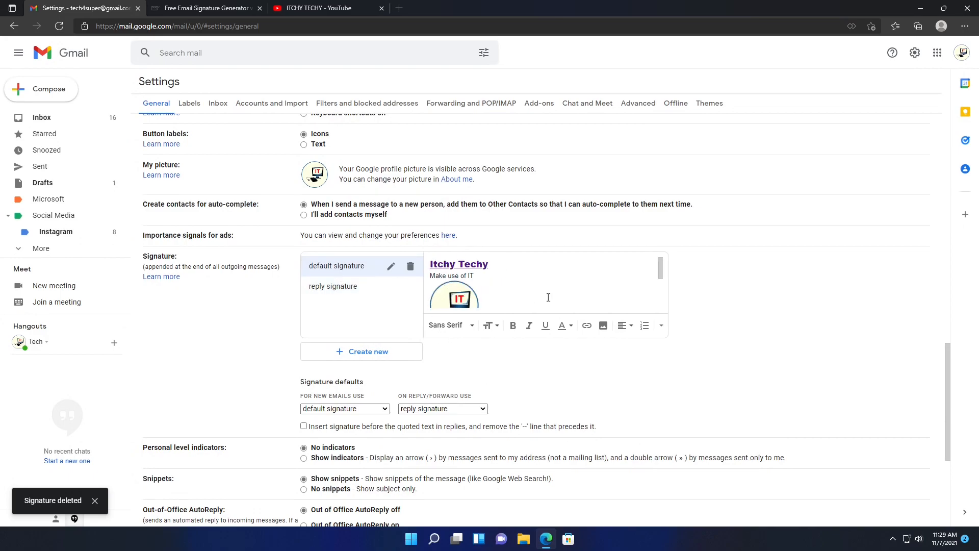
scroll(548, 297, down, 2)
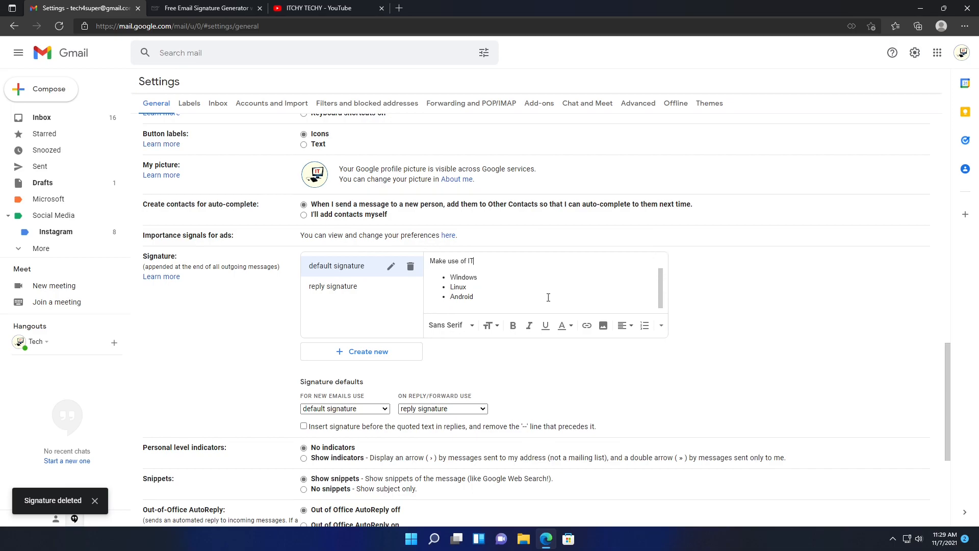
key(BackSpace)
key(BackSpace)
key(BackSpace)
key(BackSpace)
key(BackSpace)
key(BackSpace)
key(BackSpace)
key(BackSpace)
key(BackSpace)
key(BackSpace)
key(BackSpace)
key(BackSpace)
key(BackSpace)
key(BackSpace)
key(BackSpace)
key(BackSpace)
key(BackSpace)
key(BackSpace)
key(BackSpace)
key(BackSpace)
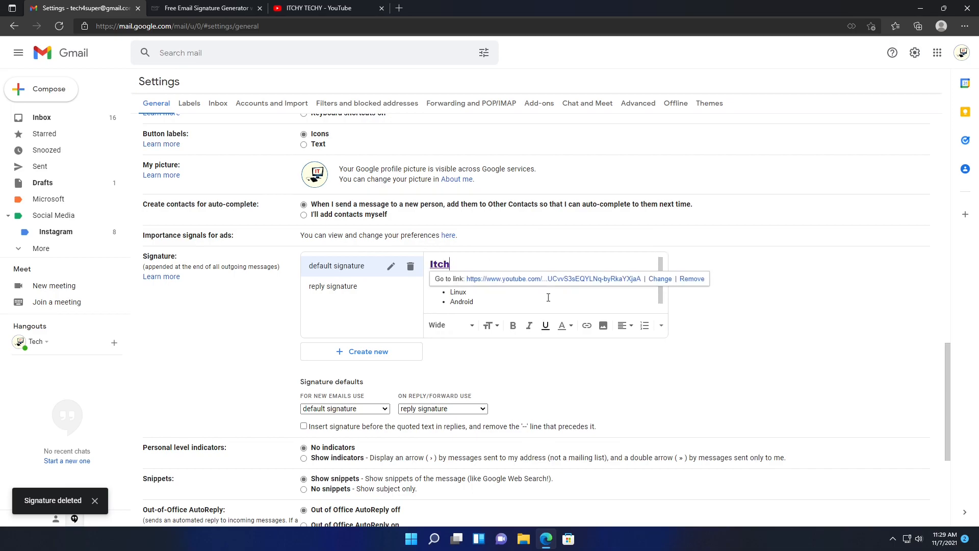
key(BackSpace)
key(BackSpace)
key(BackSpace)
key(BackSpace)
key(BackSpace)
key(BackSpace)
key(BackSpace)
key(BackSpace)
key(BackSpace)
key(BackSpace)
key(BackSpace)
key(BackSpace)
key(BackSpace)
key(BackSpace)
key(BackSpace)
key(BackSpace)
key(BackSpace)
key(BackSpace)
key(BackSpace)
key(BackSpace)
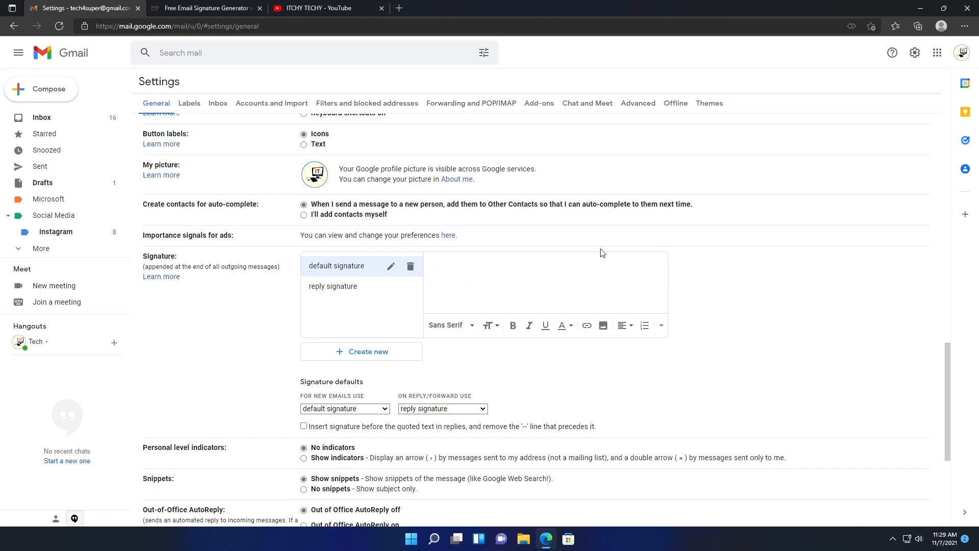
- Paste the generated ITCHY TECHY signature as the default signature and save changes
right_click(566, 262)
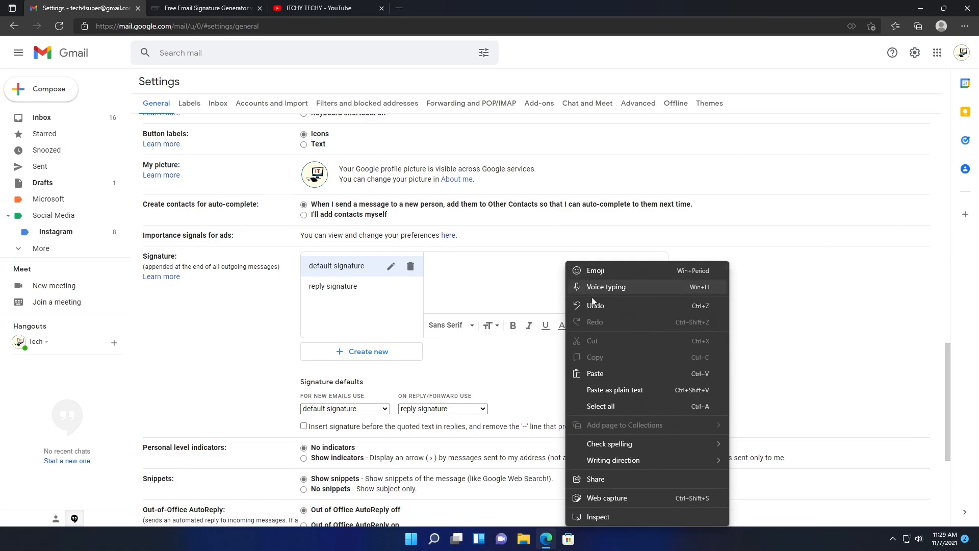
click(602, 374)
scroll(599, 275, up, 1)
scroll(598, 274, up, 3)
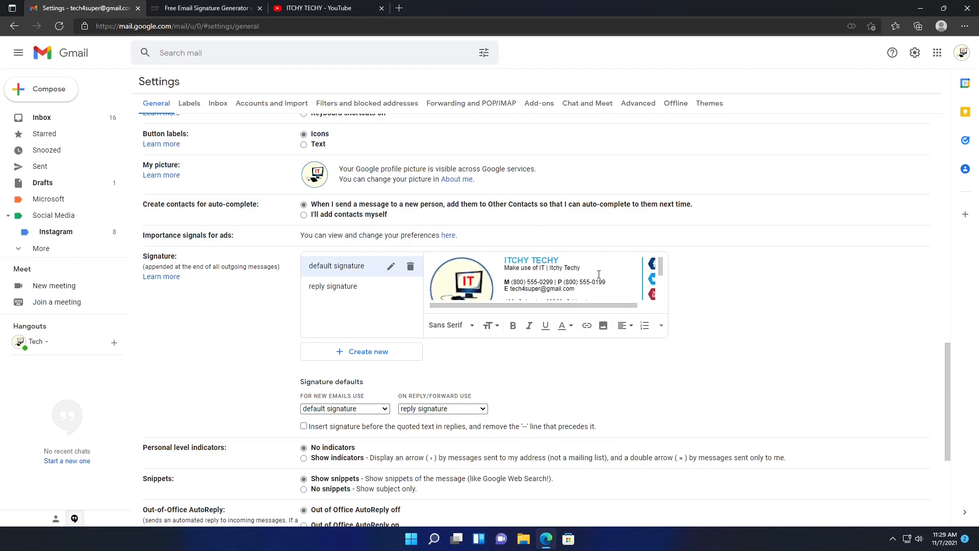
scroll(598, 274, down, 1)
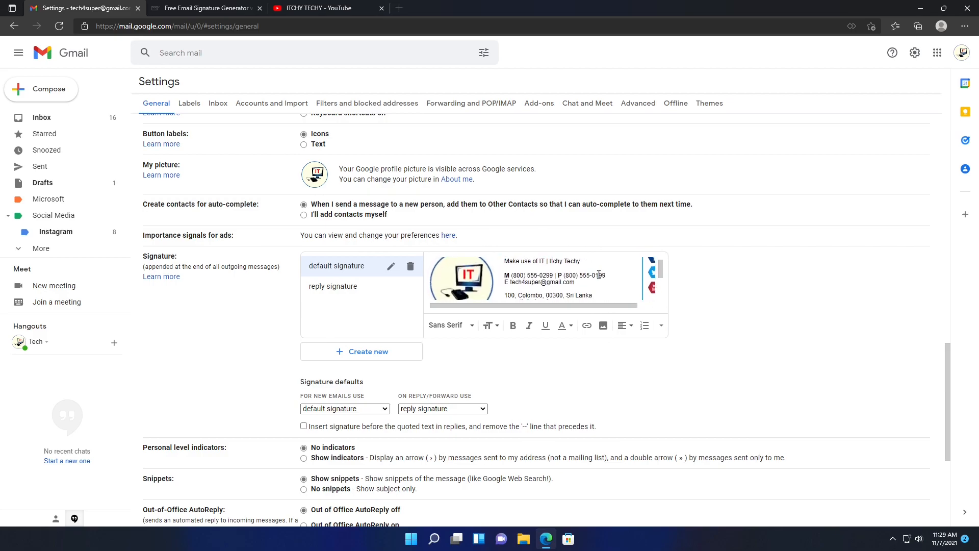
scroll(826, 314, down, 4)
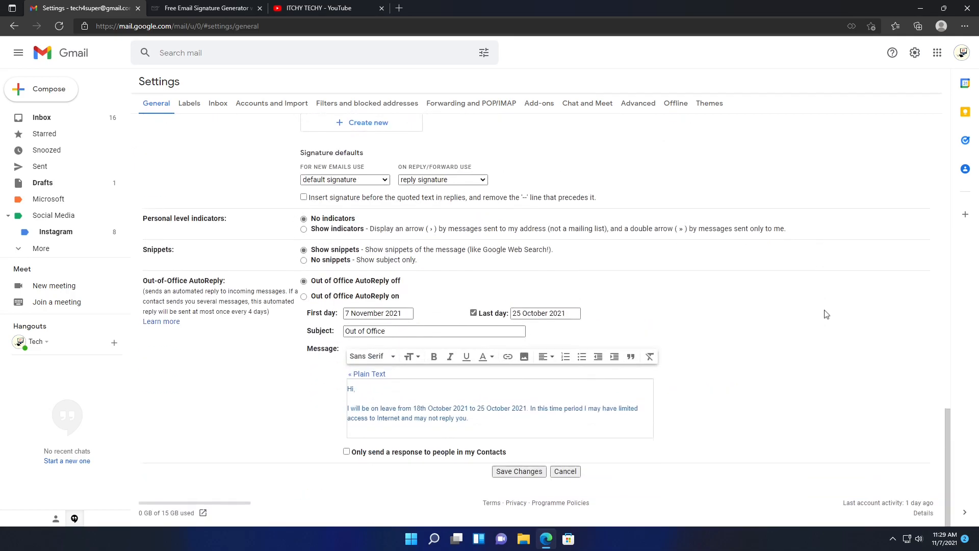
click(500, 473)
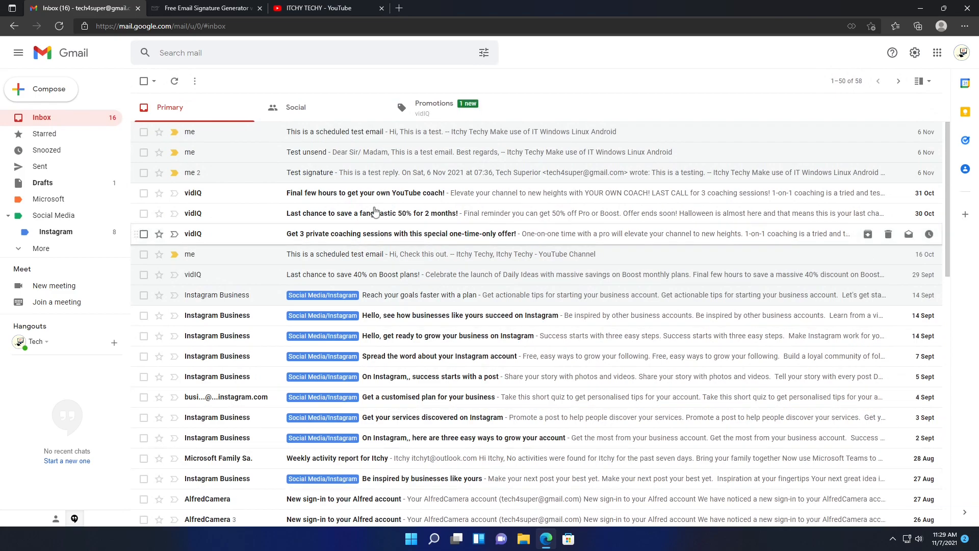
- Start a new email to the suggested ITCHY TECHY address with subject 'Hi, Check my new Gmail signature'
click(62, 95)
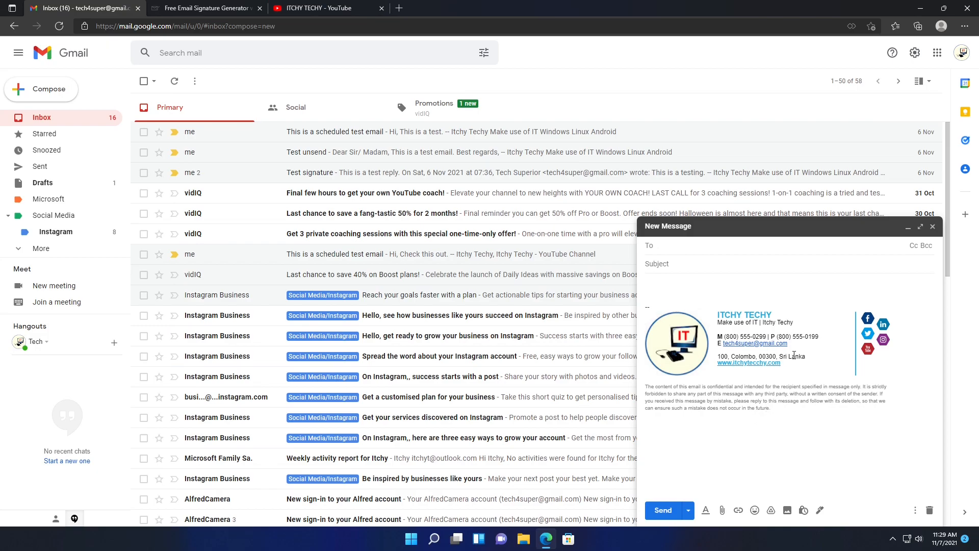
click(850, 446)
click(736, 248)
text(itchy)
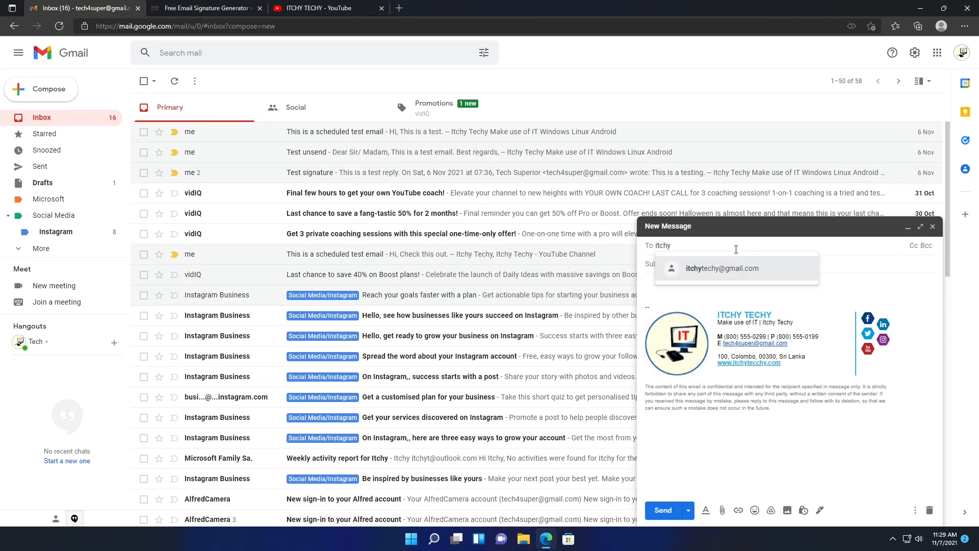
key(Tab)
text(H)
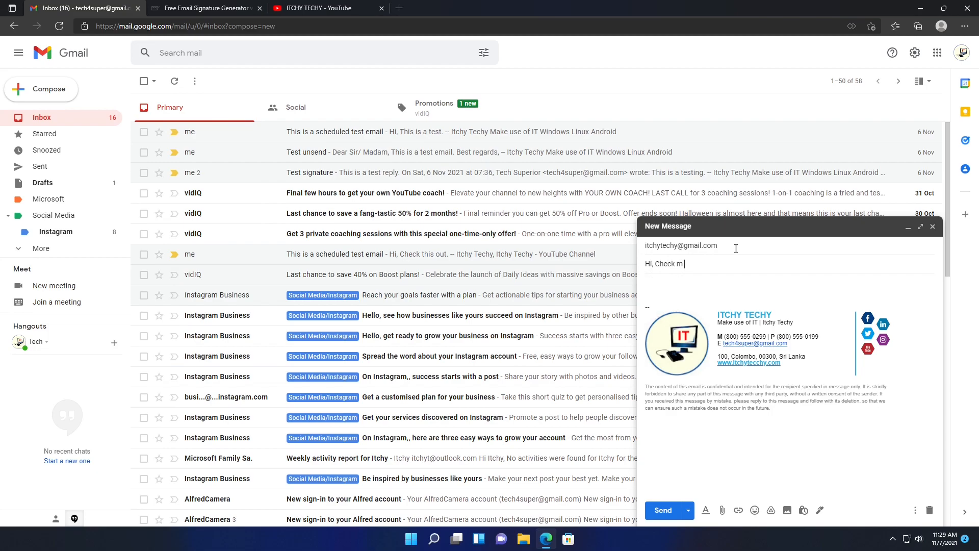
text(i, Check my new Gmail signature)
key(Tab)
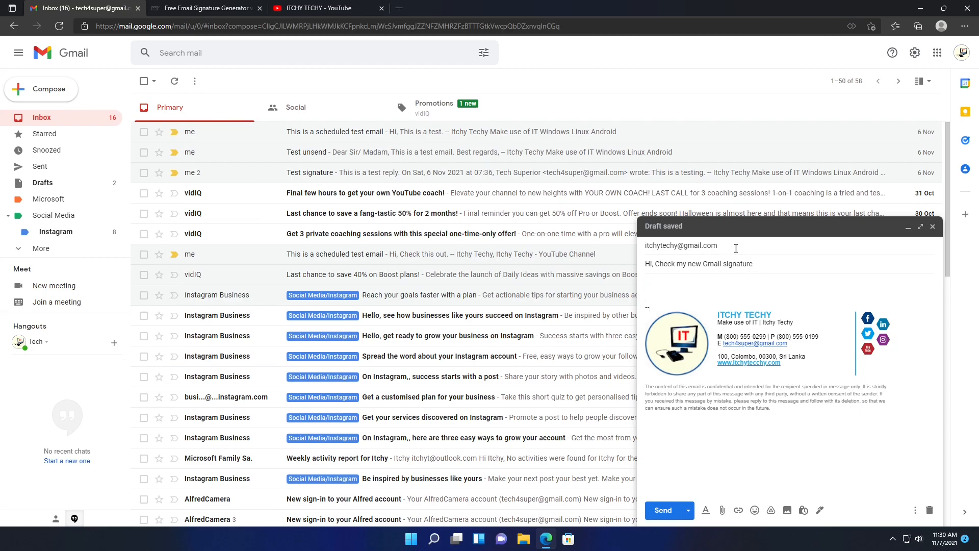
- Write 'Dear Friend,' and a sentence inviting a similar signature using the following website
key(Return)
key(Up)
text(Dear Friend,)
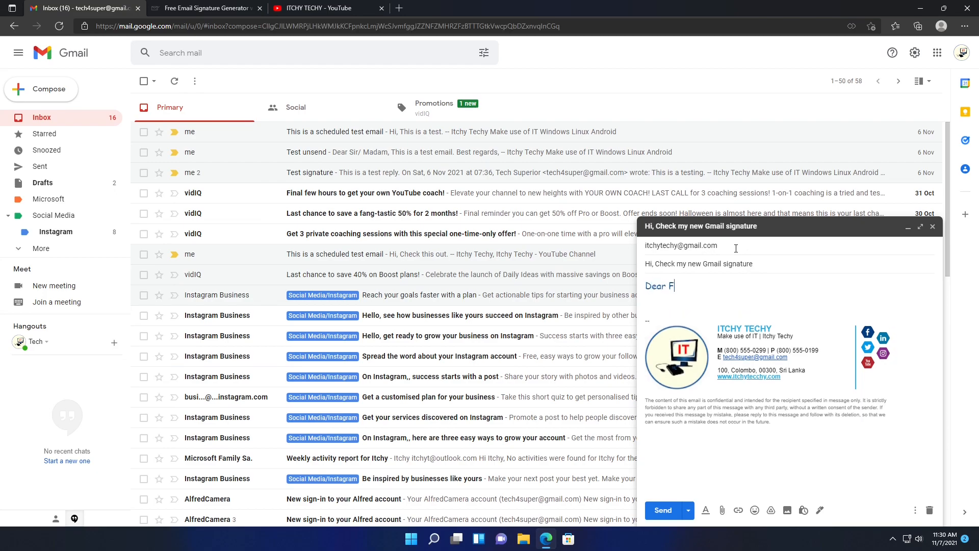
key(Return)
key(Return)
text(Check my new email signature)
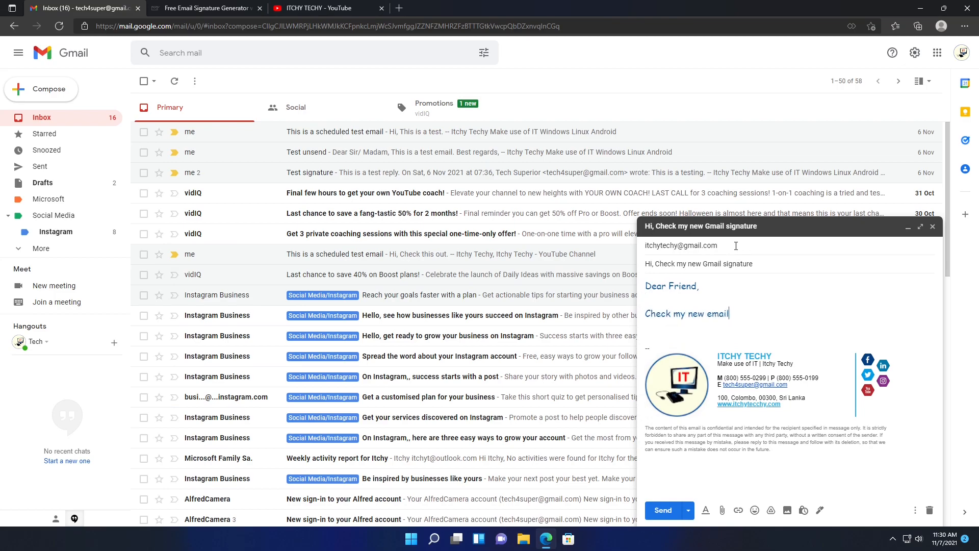
key(Left)
key(Left)
text(as follows. You can create a simi)
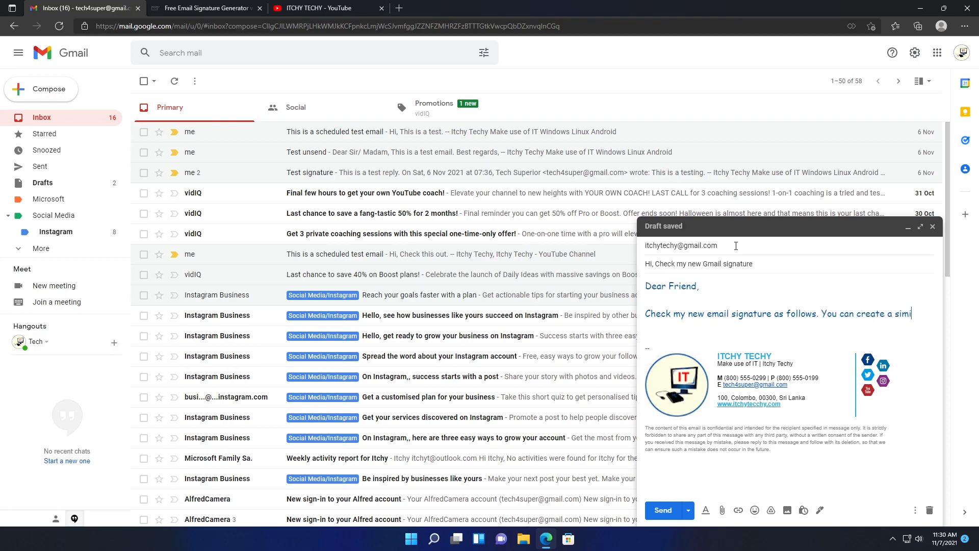
text(lar signature us)
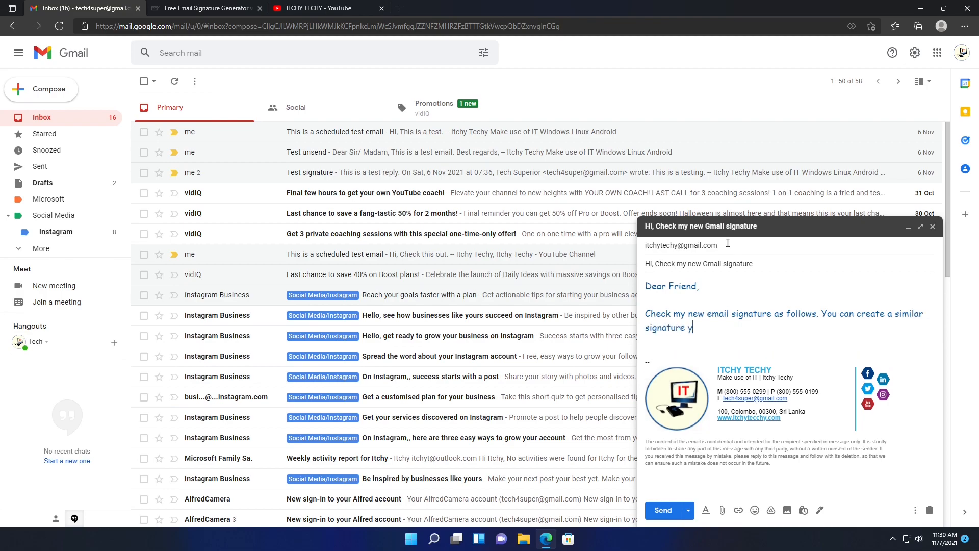
text(ing the following website.)
key(Return)
key(Return)
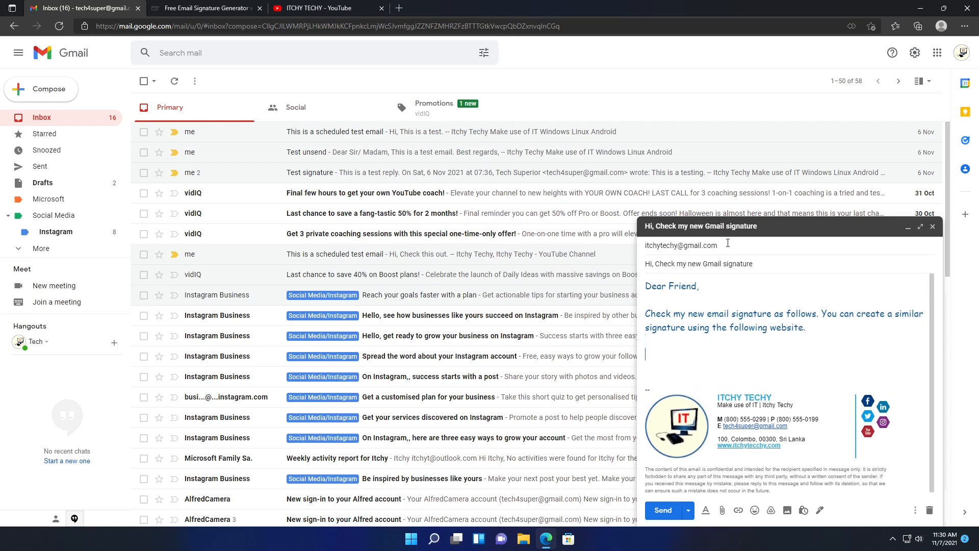
click(227, 9)
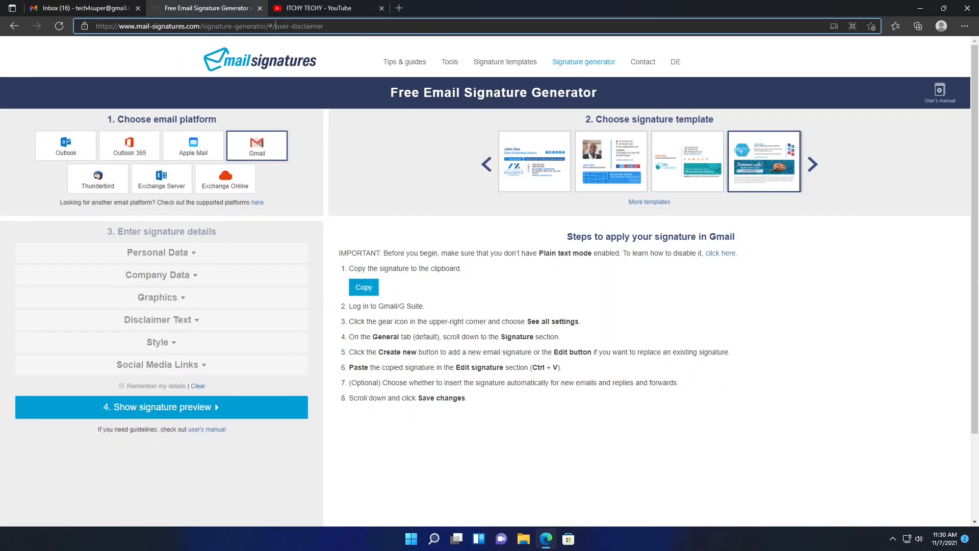
- Copy the mail-signatures.com Signature generator page URL and return to the Gmail draft
click(276, 26)
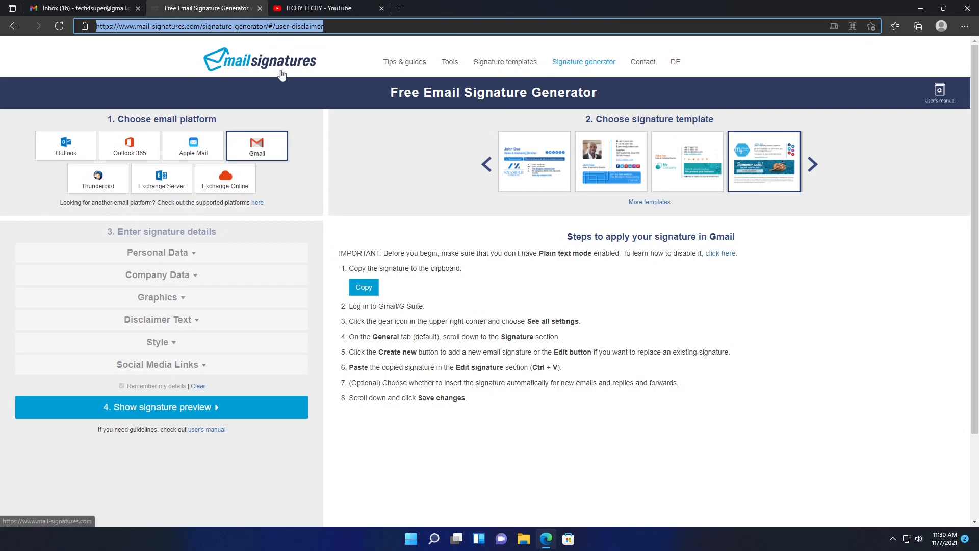
click(577, 64)
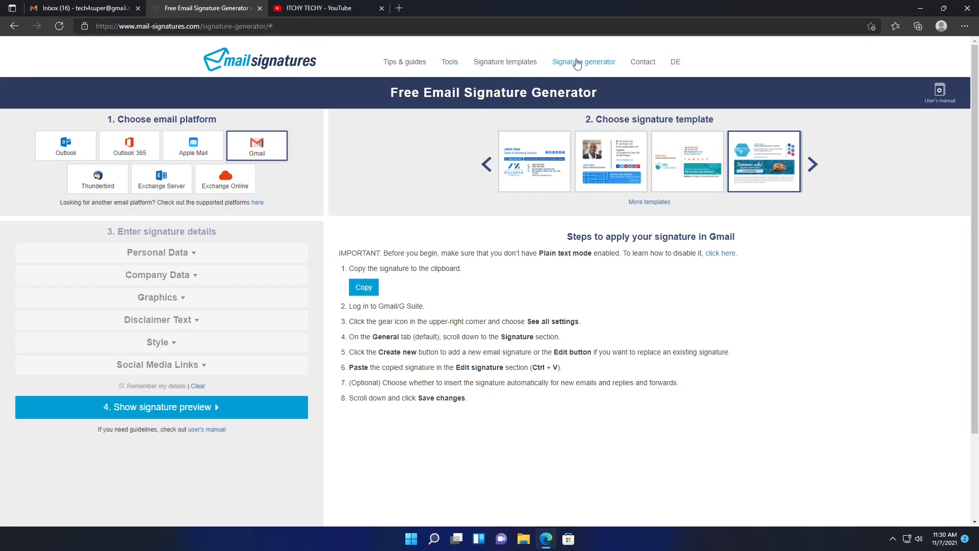
click(381, 22)
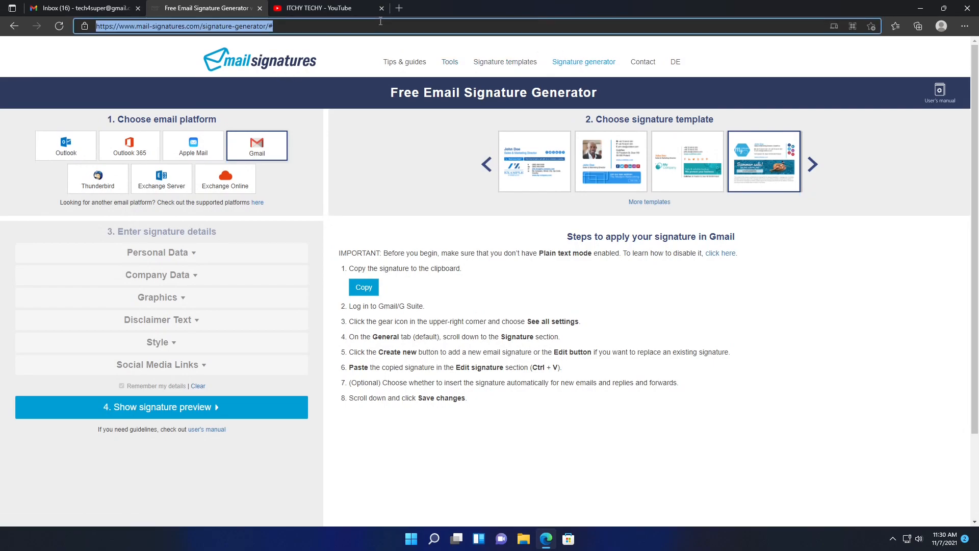
click(119, 9)
- Paste the generator link into the body and add the sign-off 'Best Regards,' below it
text(Free Email Signature Generator with Templates (mail-signatures.com))
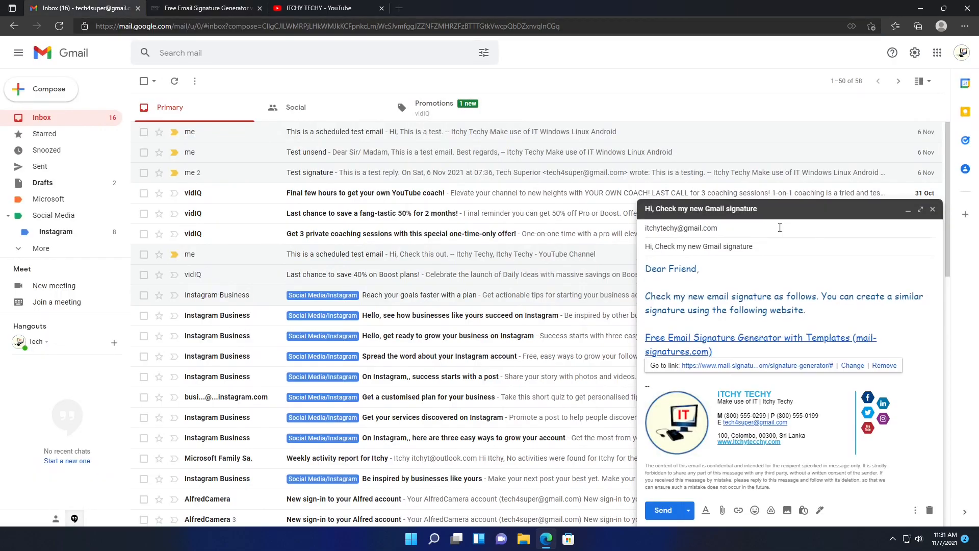
key(Return)
key(Return)
text(Best Regards,)
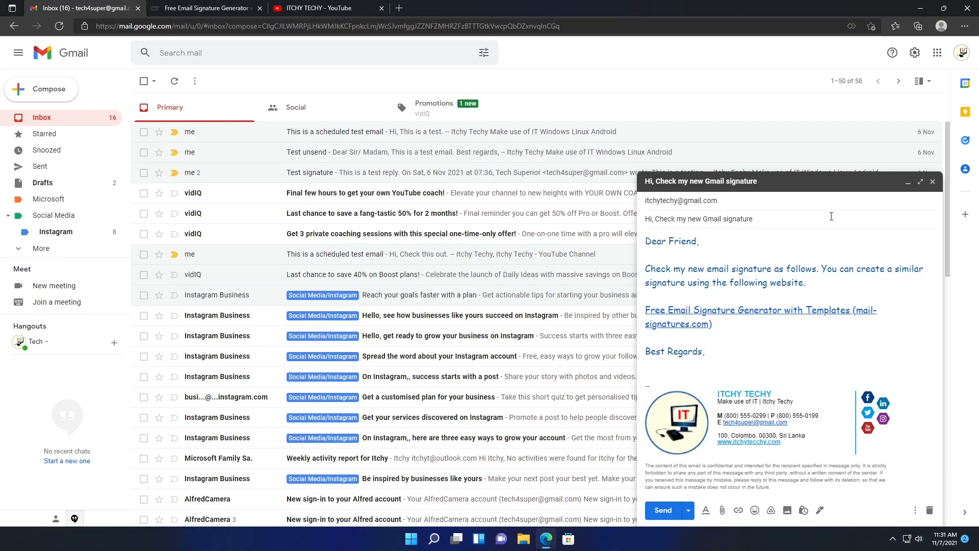
- Add the account's own address as a Cc recipient and send the test email
click(725, 201)
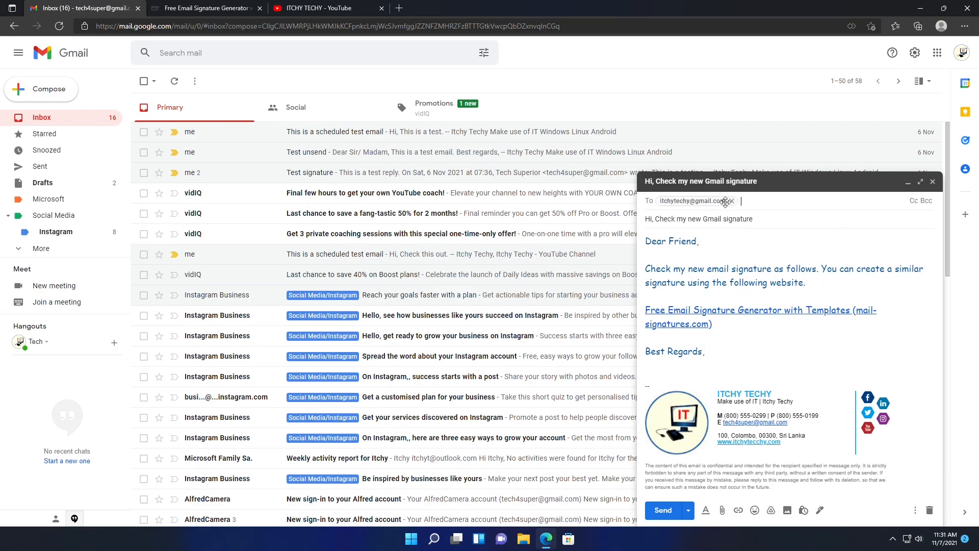
click(914, 201)
text(tecch)
key(BackSpace)
key(BackSpace)
key(BackSpace)
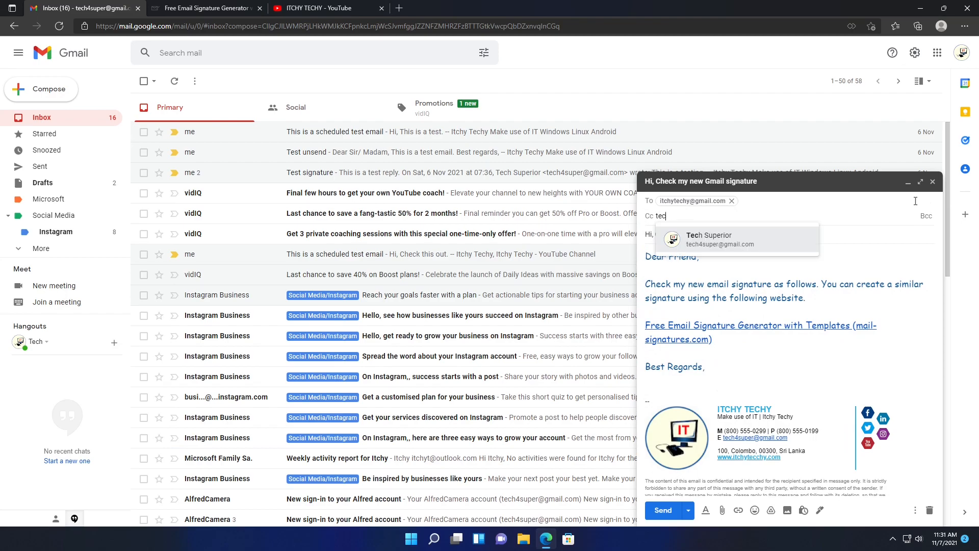
key(Return)
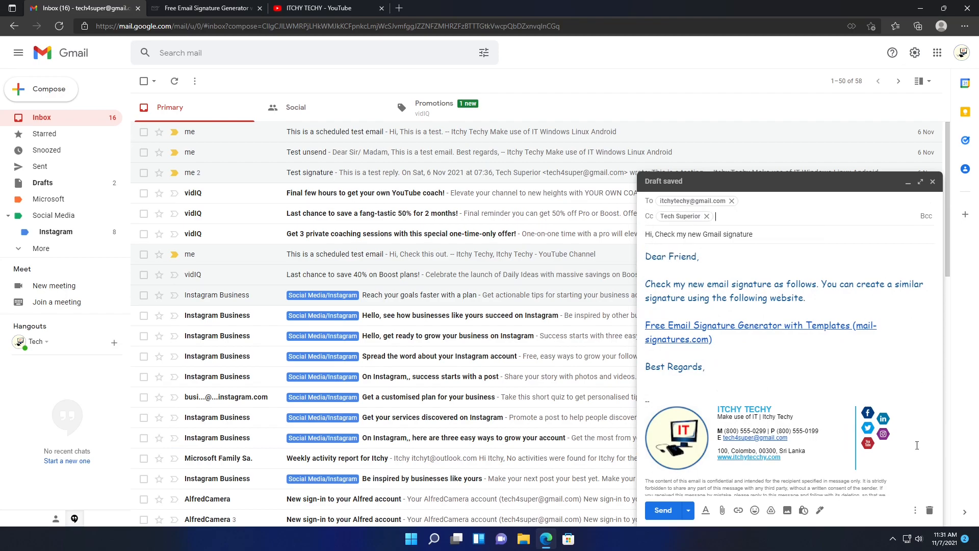
click(661, 510)
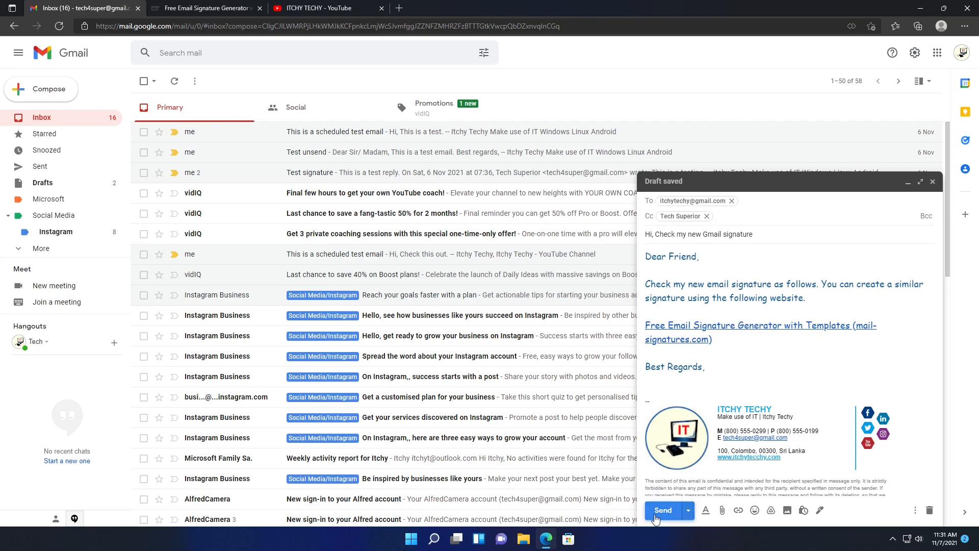
- Open the received 'Hi, Check my new Gmail signature' email and inspect the signature's disclaimer
click(339, 135)
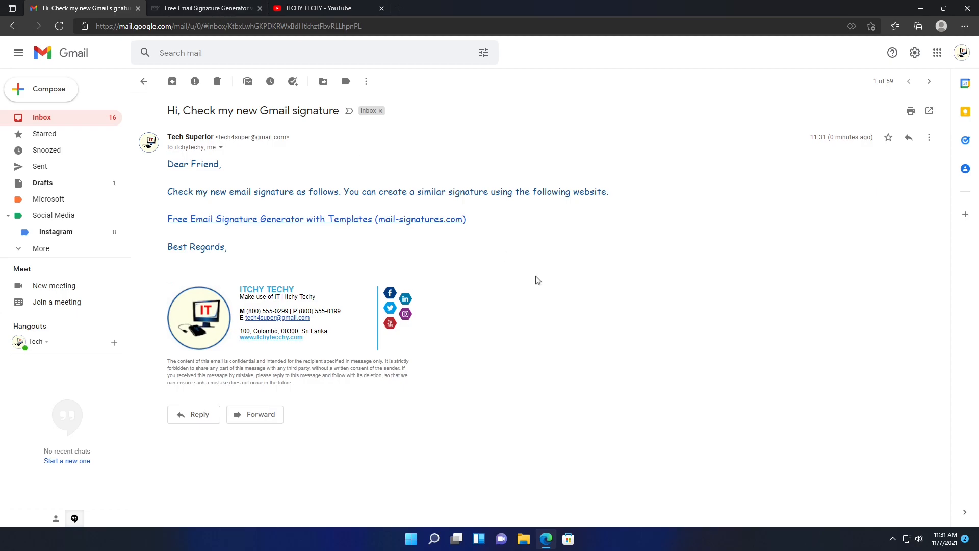
triple_click(387, 361)
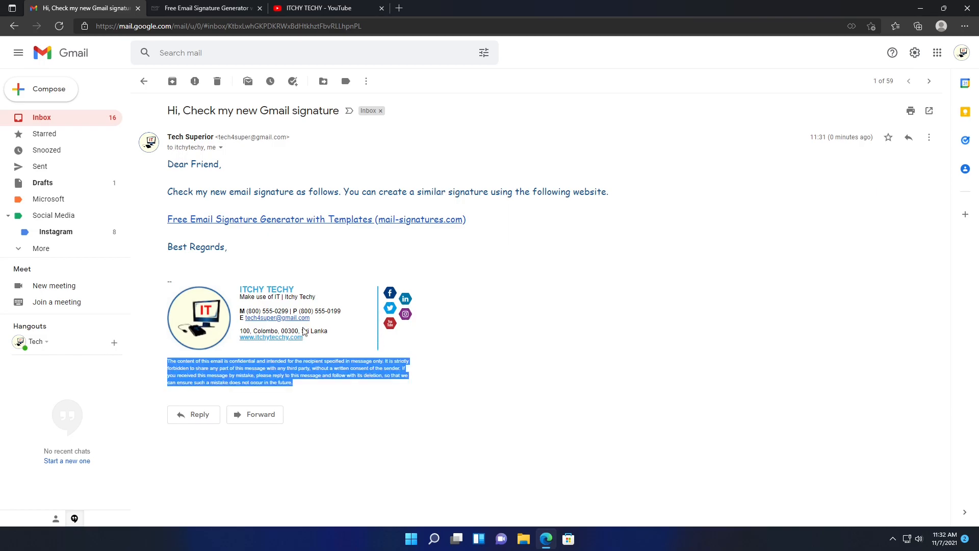
click(400, 366)
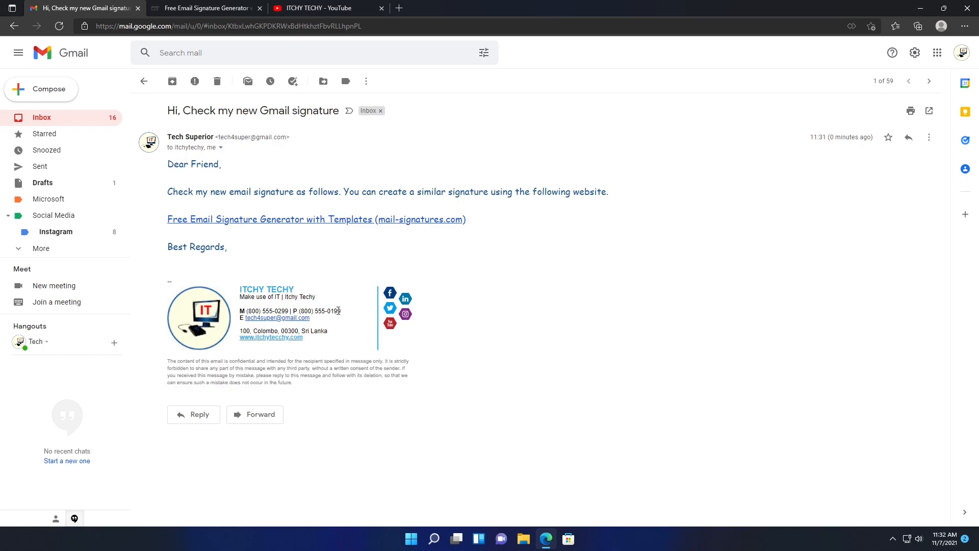
- In Gmail settings, set the signature's disclaimer text to Normal size
click(913, 56)
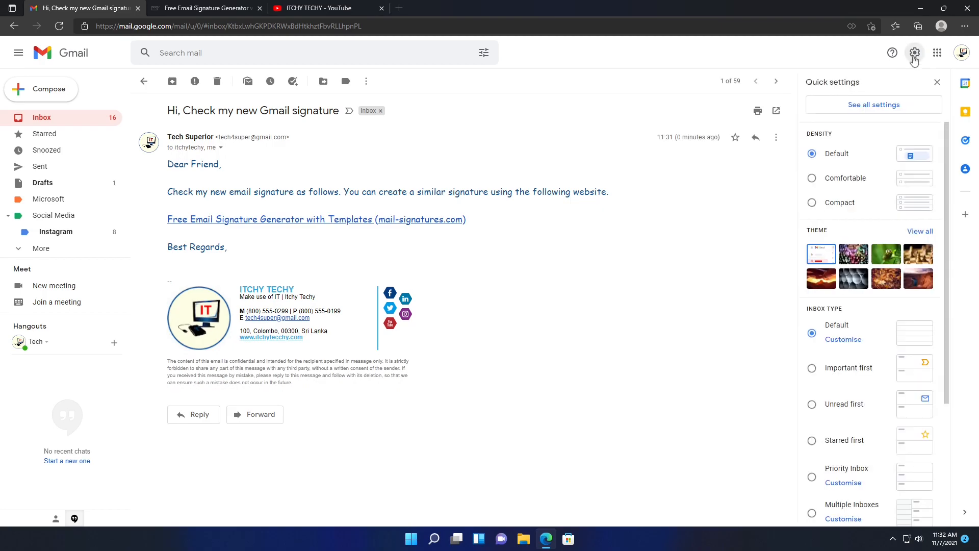
click(898, 103)
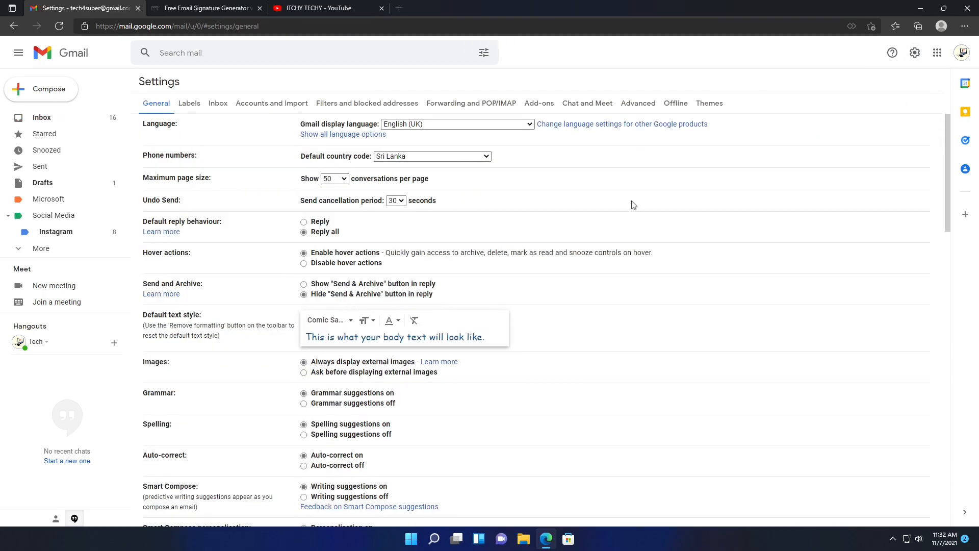
scroll(632, 204, down, 12)
scroll(605, 275, down, 2)
scroll(606, 276, down, 3)
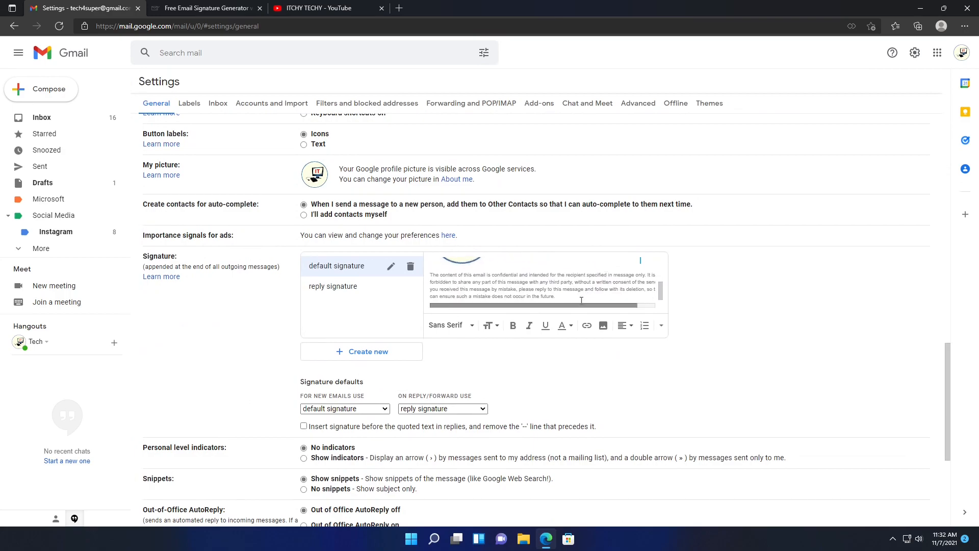
triple_click(577, 289)
click(492, 327)
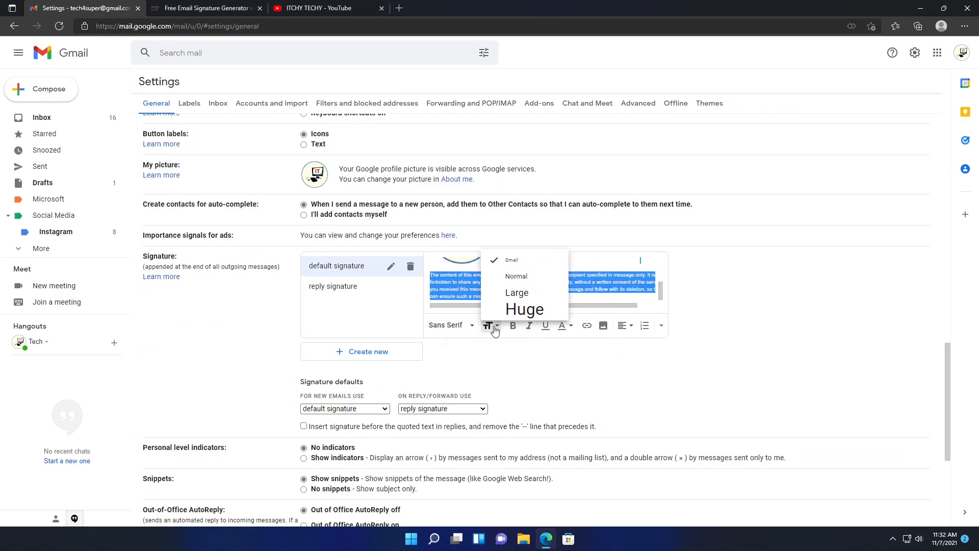
click(516, 276)
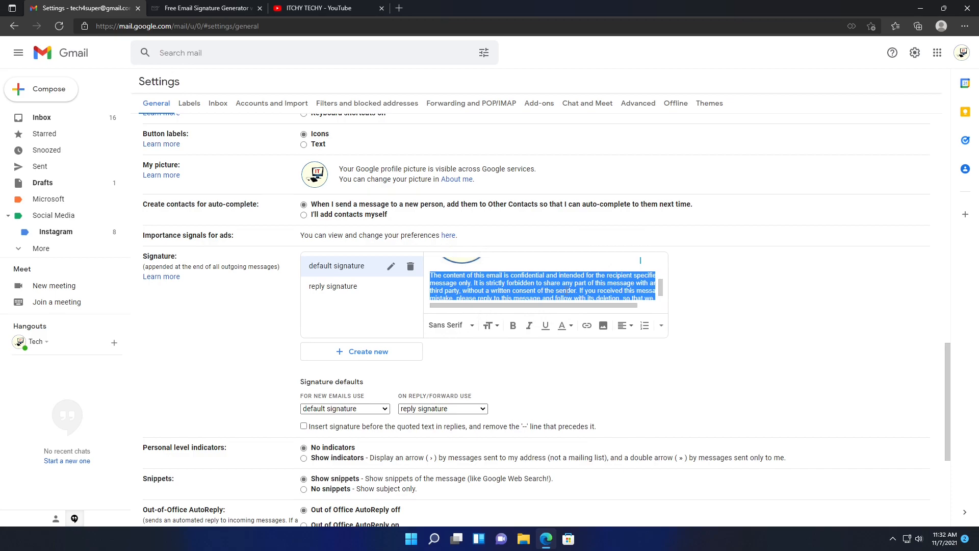
- Make the ITCHY TECHY signature heading Large and purple
scroll(657, 273, up, 3)
scroll(589, 262, up, 3)
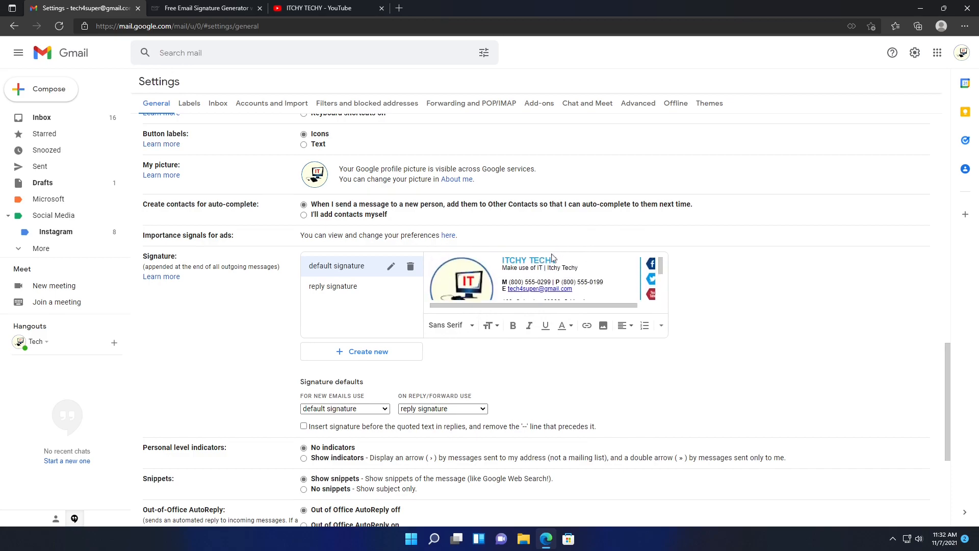
triple_click(552, 259)
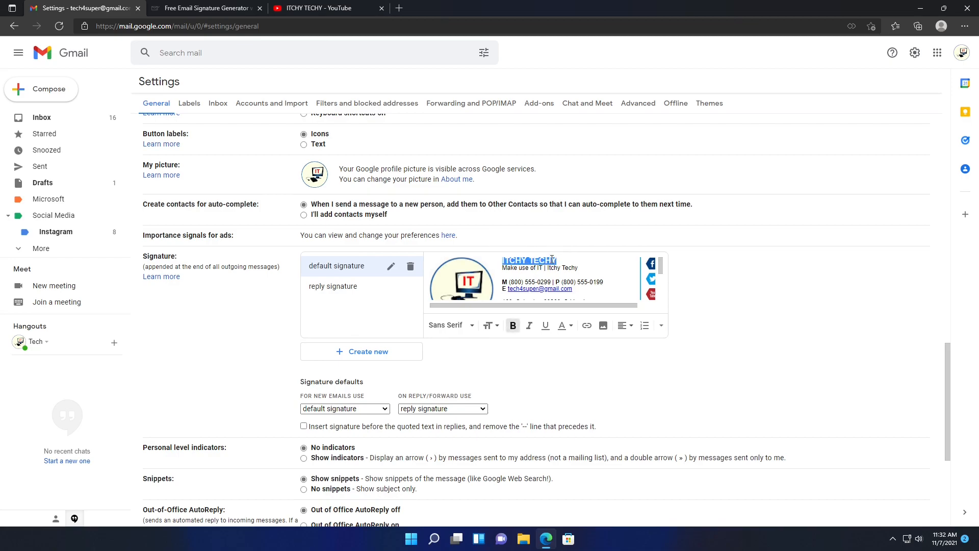
click(498, 326)
click(516, 292)
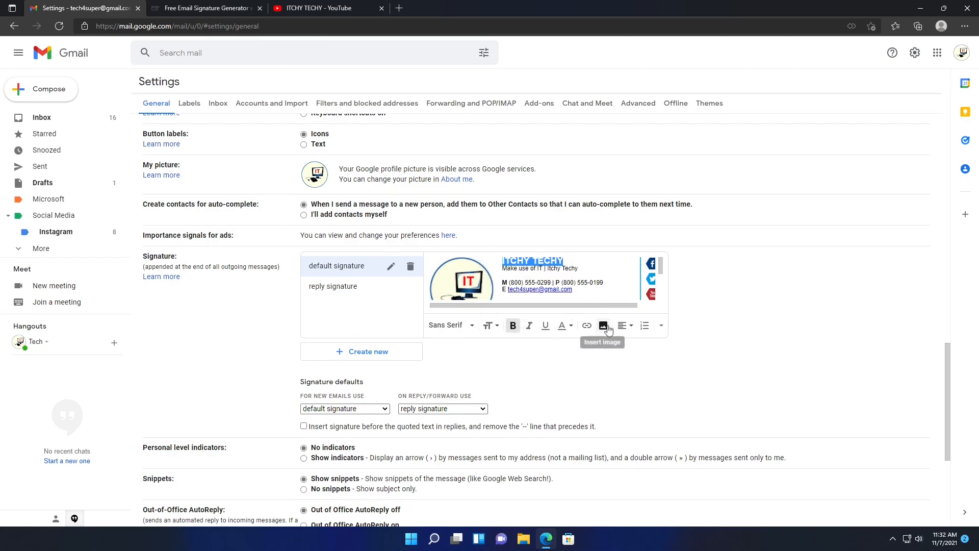
click(565, 325)
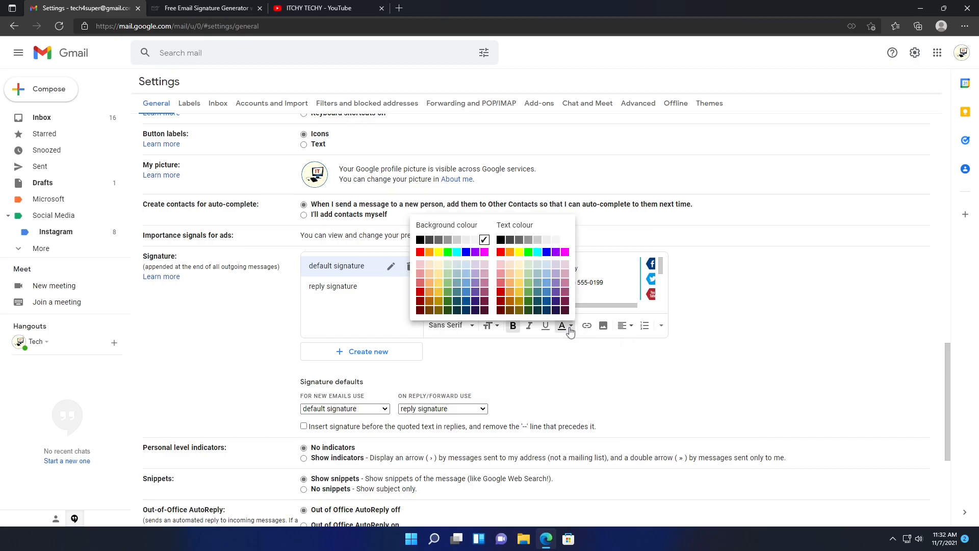
click(555, 304)
click(589, 271)
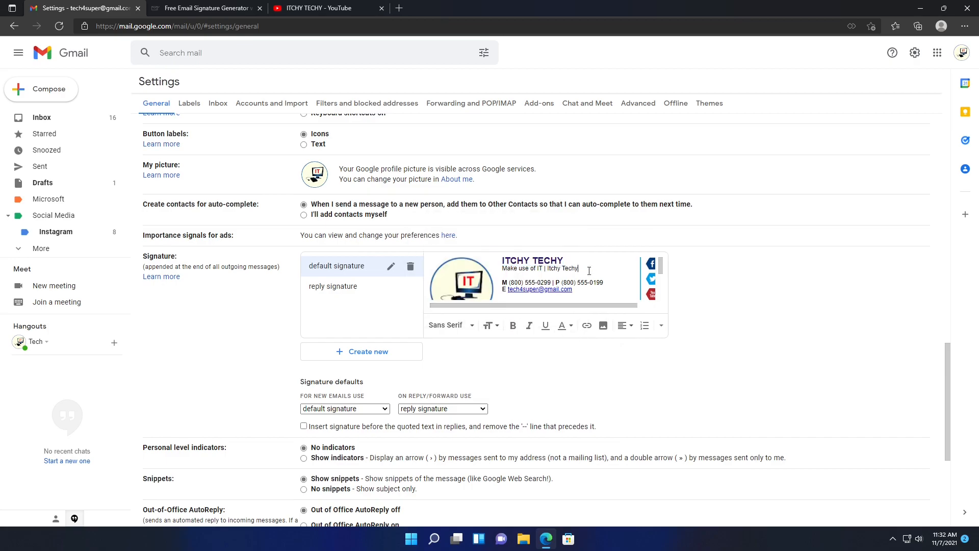
- Save the signature changes and start a new message to view the updated signature
scroll(704, 344, down, 5)
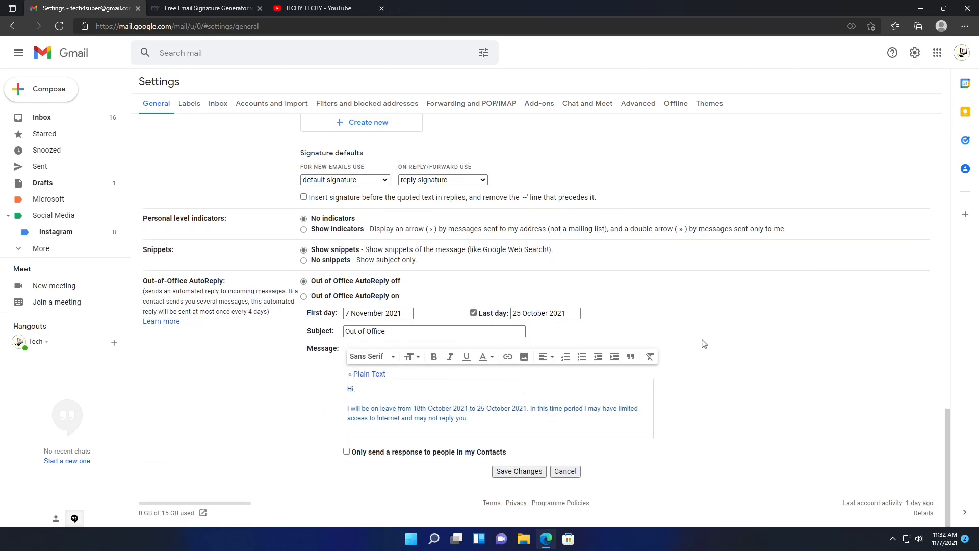
click(536, 468)
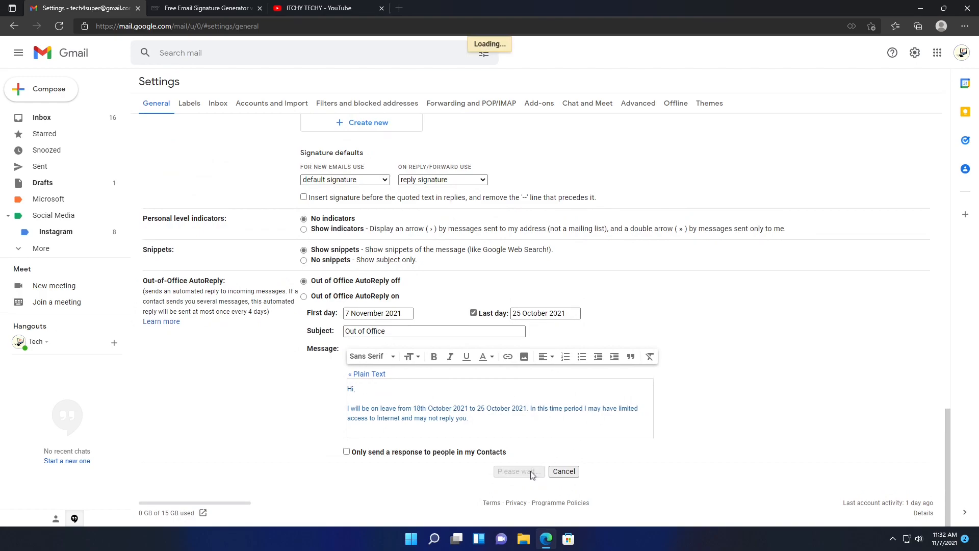
click(48, 89)
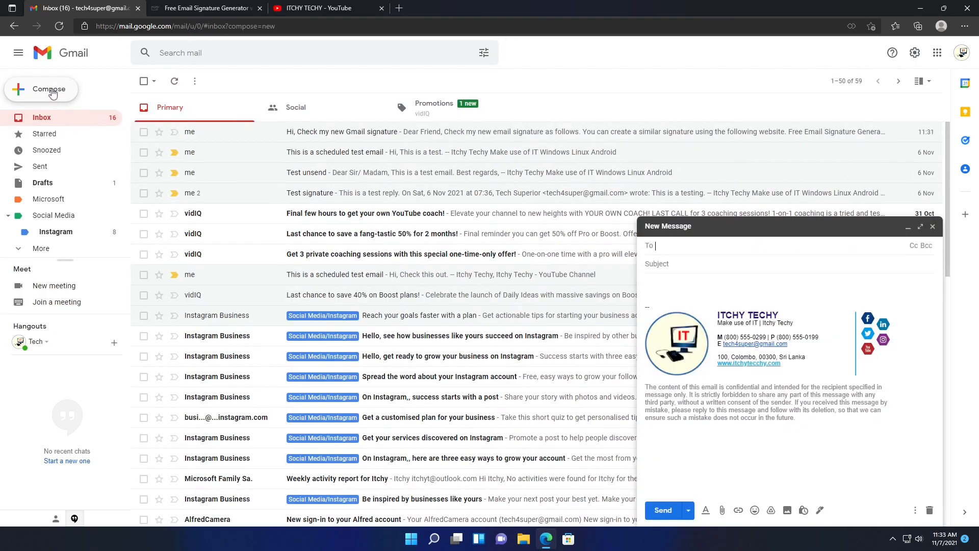